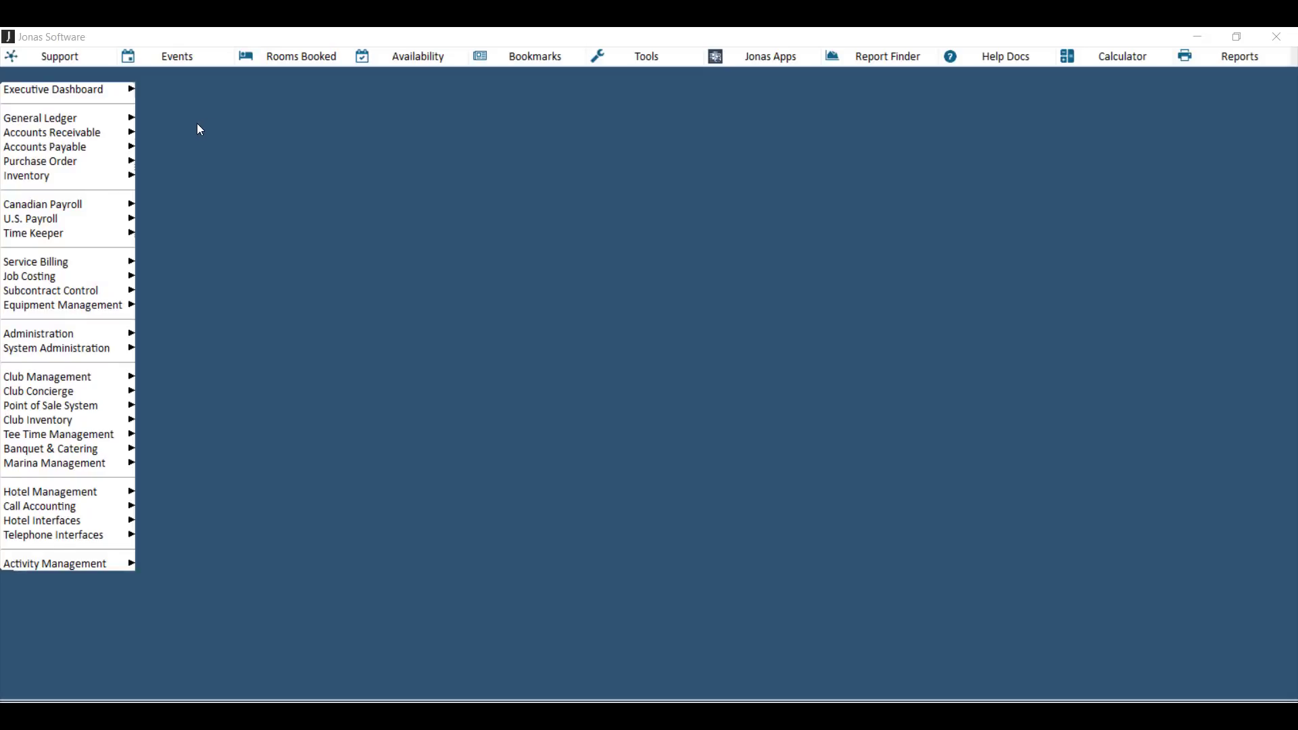
Open Create/Erase a Budget in General Ledger budgeting for company 01 and choose to add a new budget
{"action": "mouse_move", "coordinate": [122, 114]}
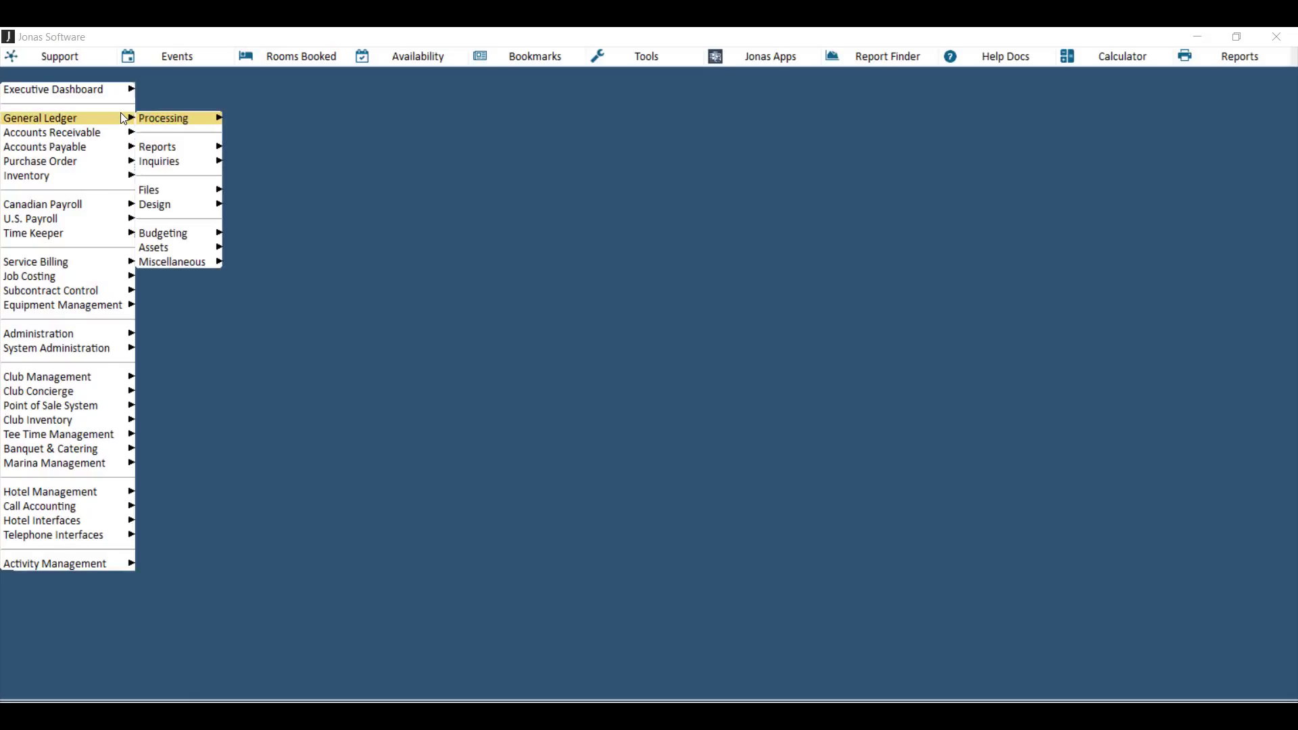
{"action": "mouse_move", "coordinate": [185, 241]}
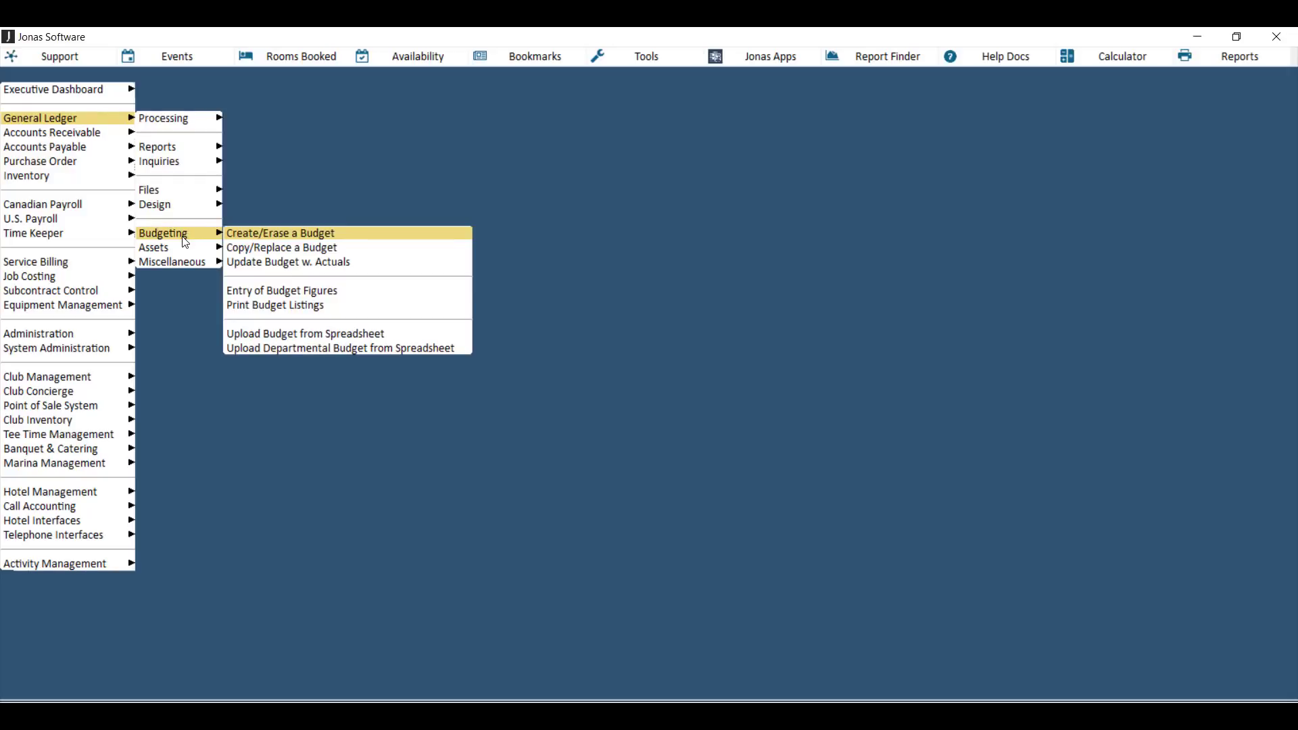
{"action": "left_click", "coordinate": [263, 237]}
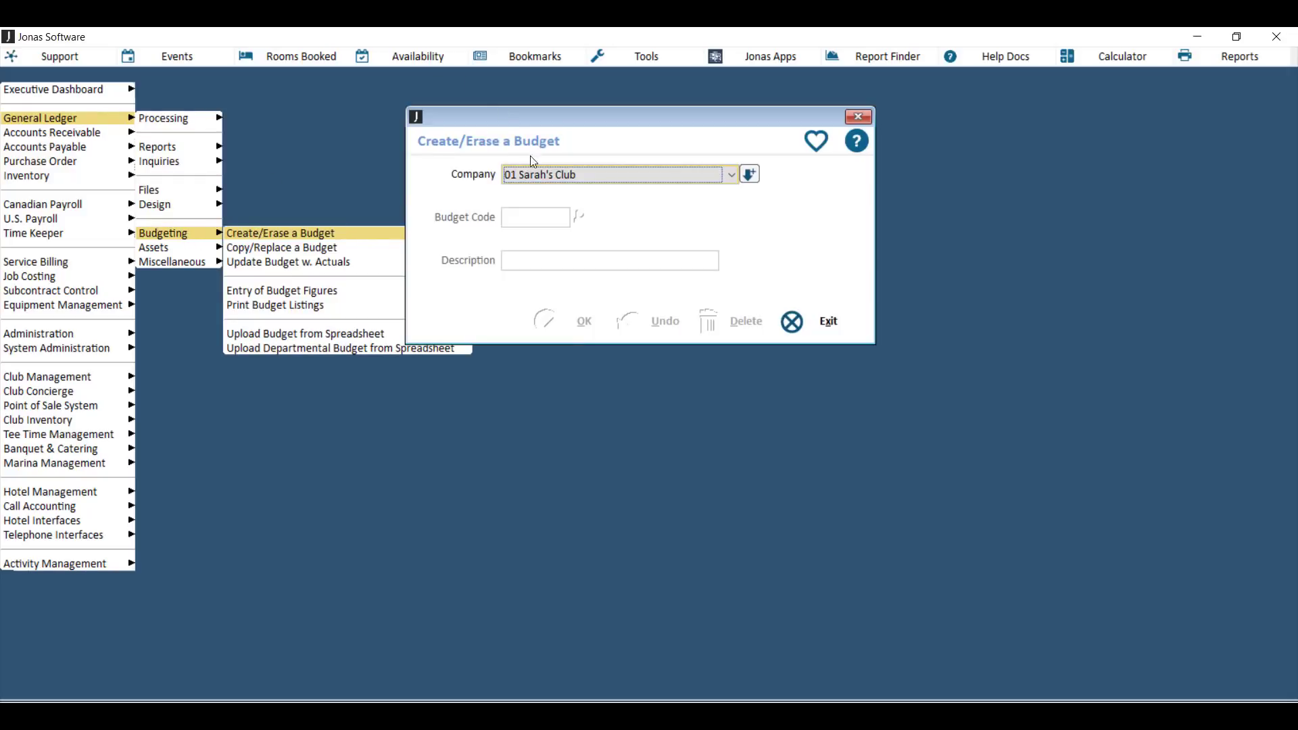
{"action": "left_click", "coordinate": [749, 174]}
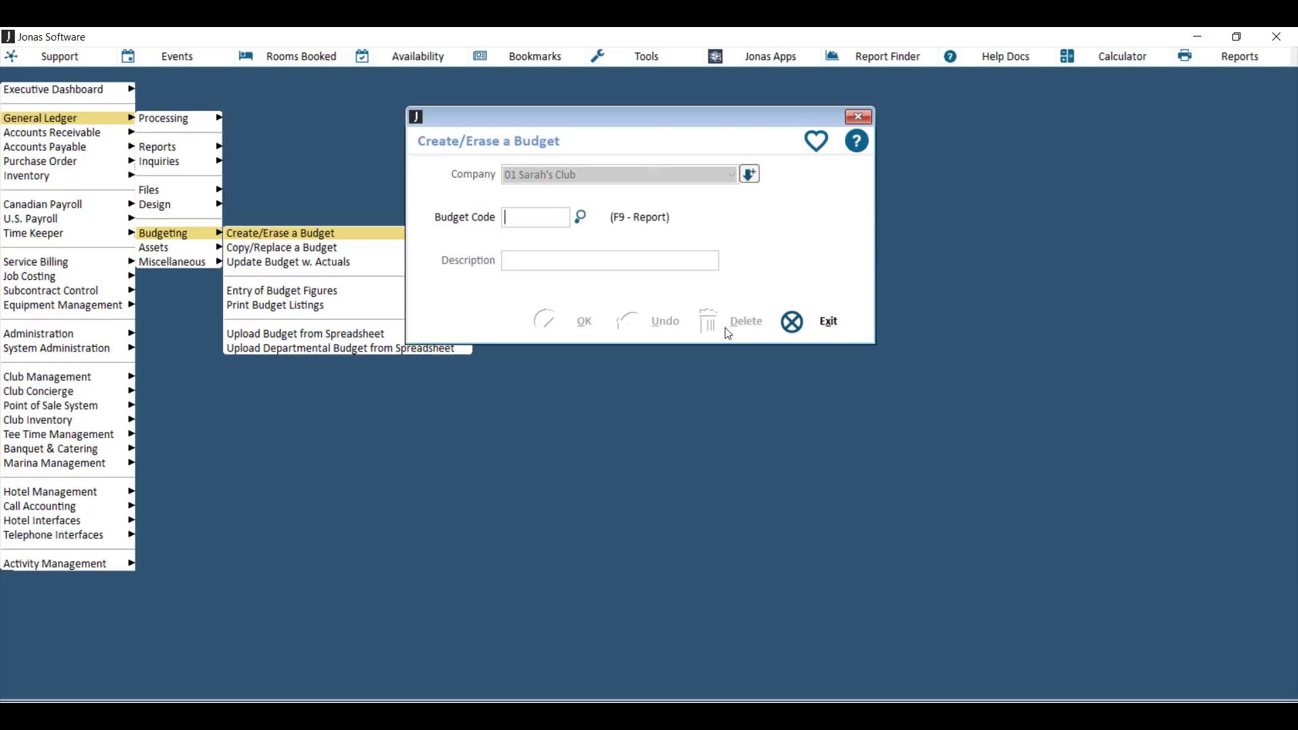
{"action": "left_click", "coordinate": [580, 217]}
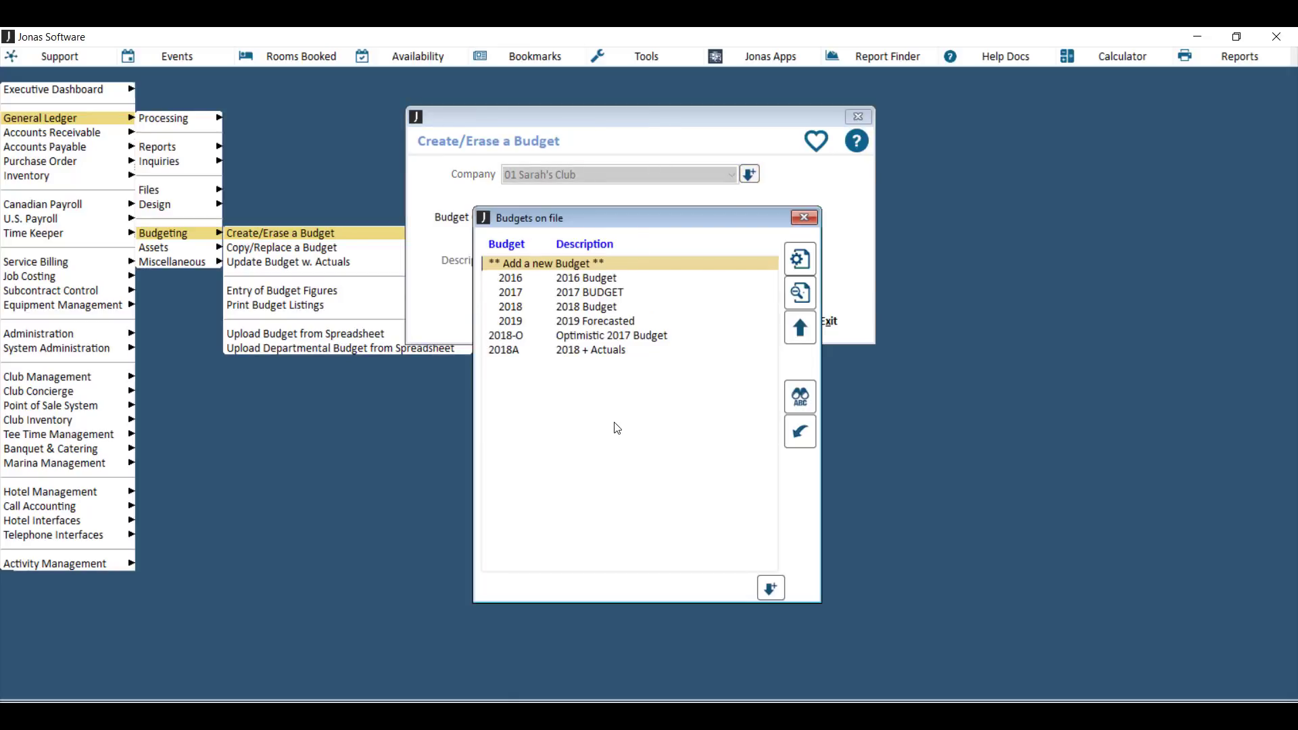
{"action": "double_click", "coordinate": [578, 262]}
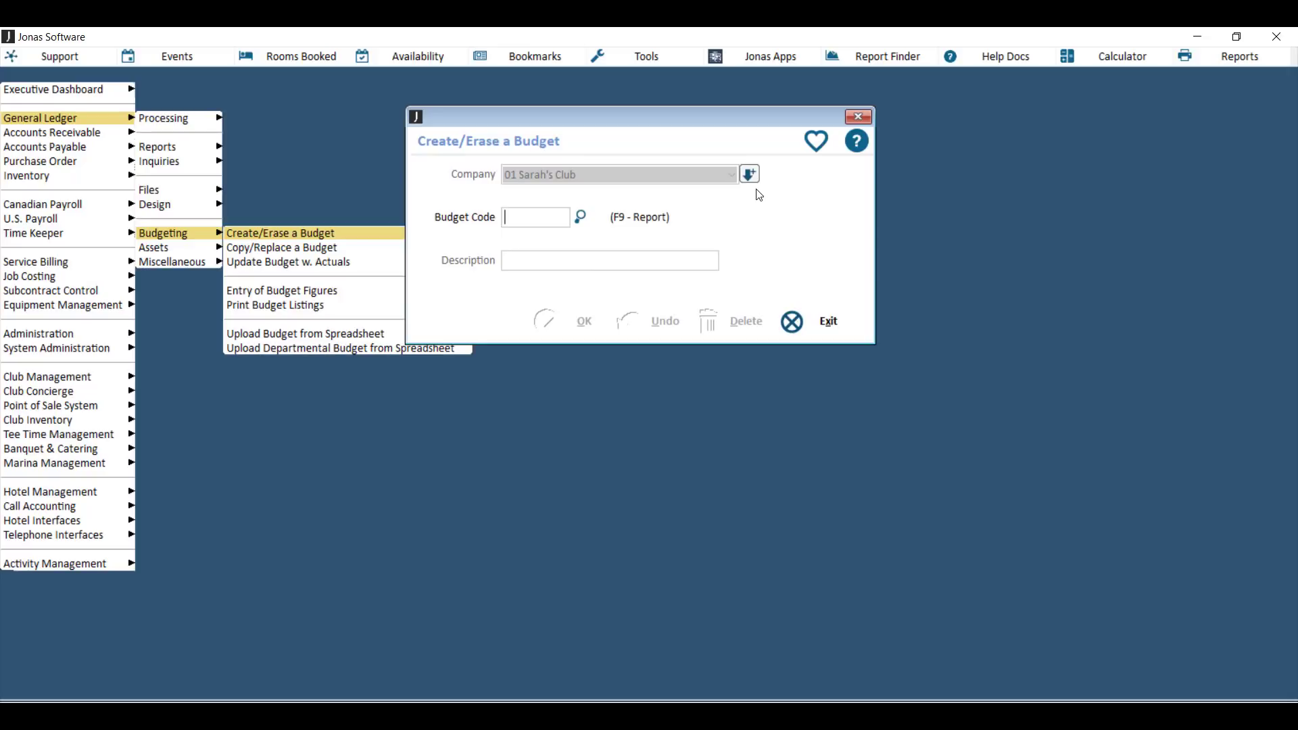
Enter budget code 2019 with the description "2019 Forecasted", save the budget and exit the form
{"action": "type", "text": "2019"}
{"action": "key", "text": "Return"}
{"action": "left_click", "coordinate": [592, 263]}
{"action": "key", "text": "Delete"}
{"action": "key", "text": "ctrl+z"}
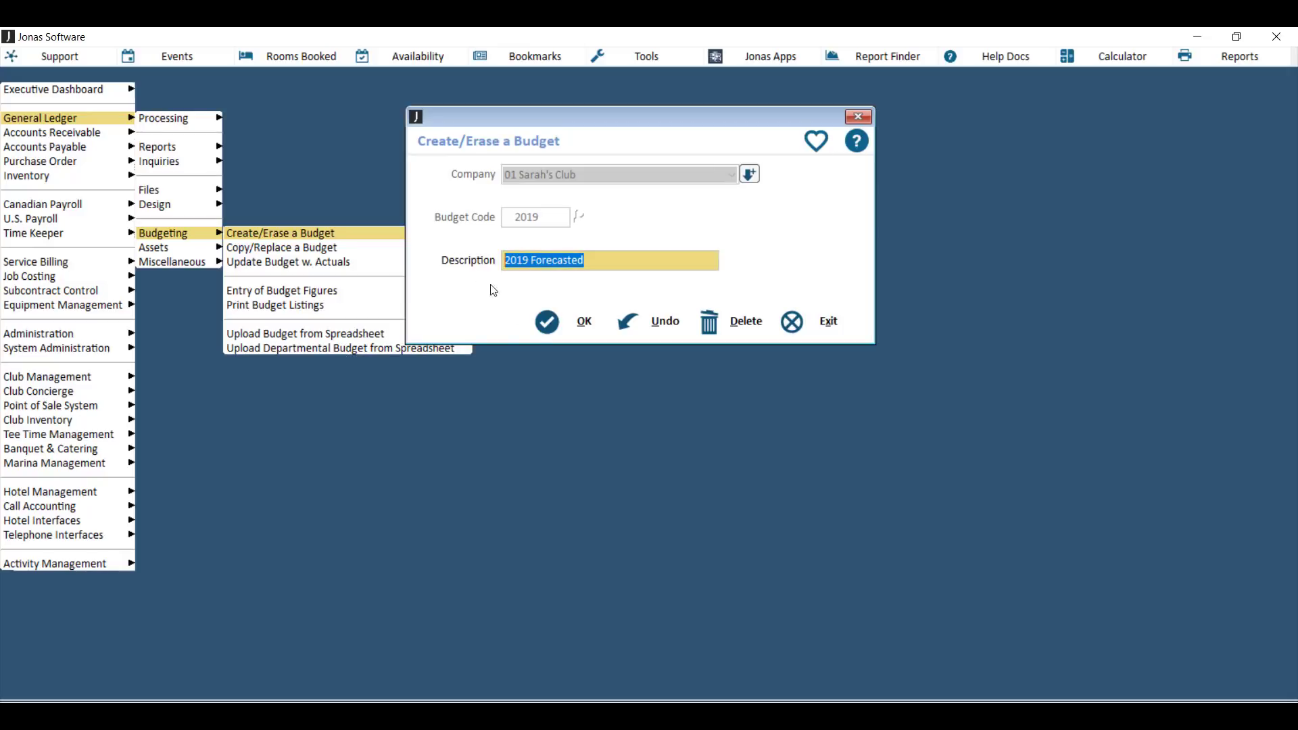
{"action": "left_click", "coordinate": [546, 322]}
{"action": "left_click", "coordinate": [801, 330]}
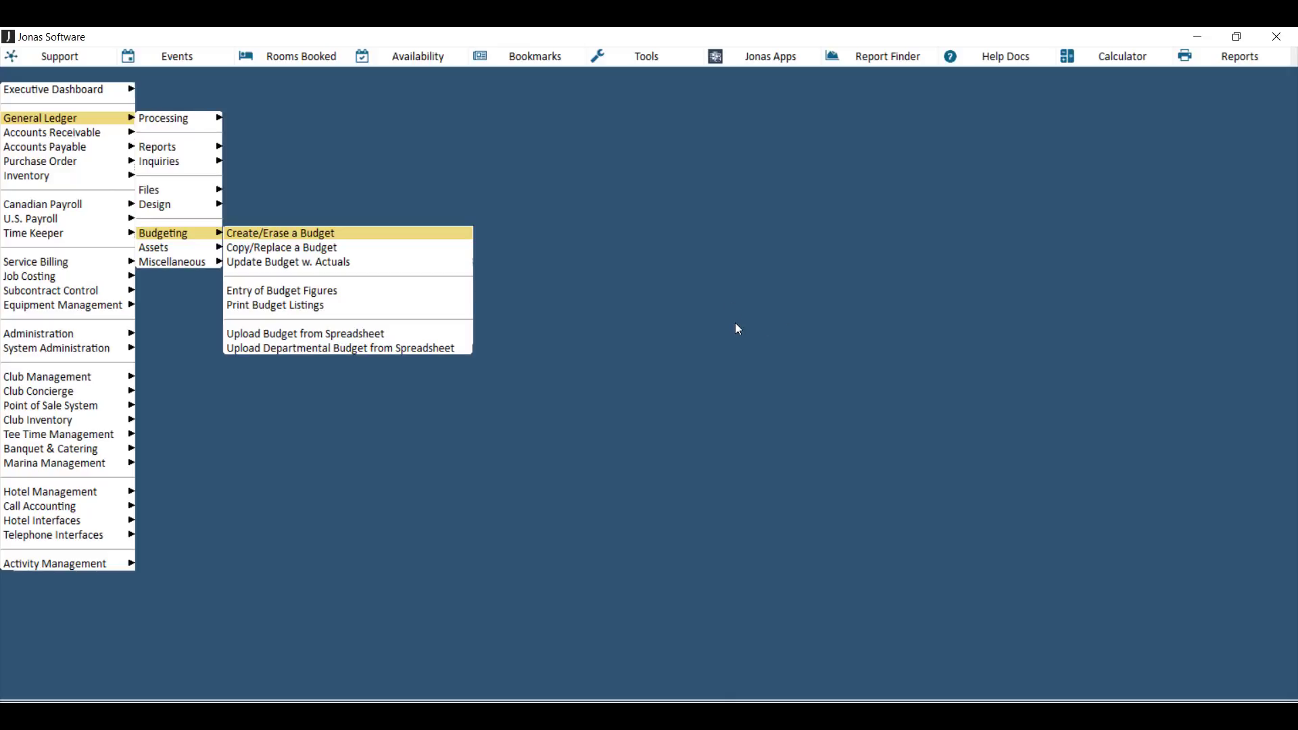
Set up a budget copy for company 01 with the 2018 Budget as the source
{"action": "left_click", "coordinate": [328, 255]}
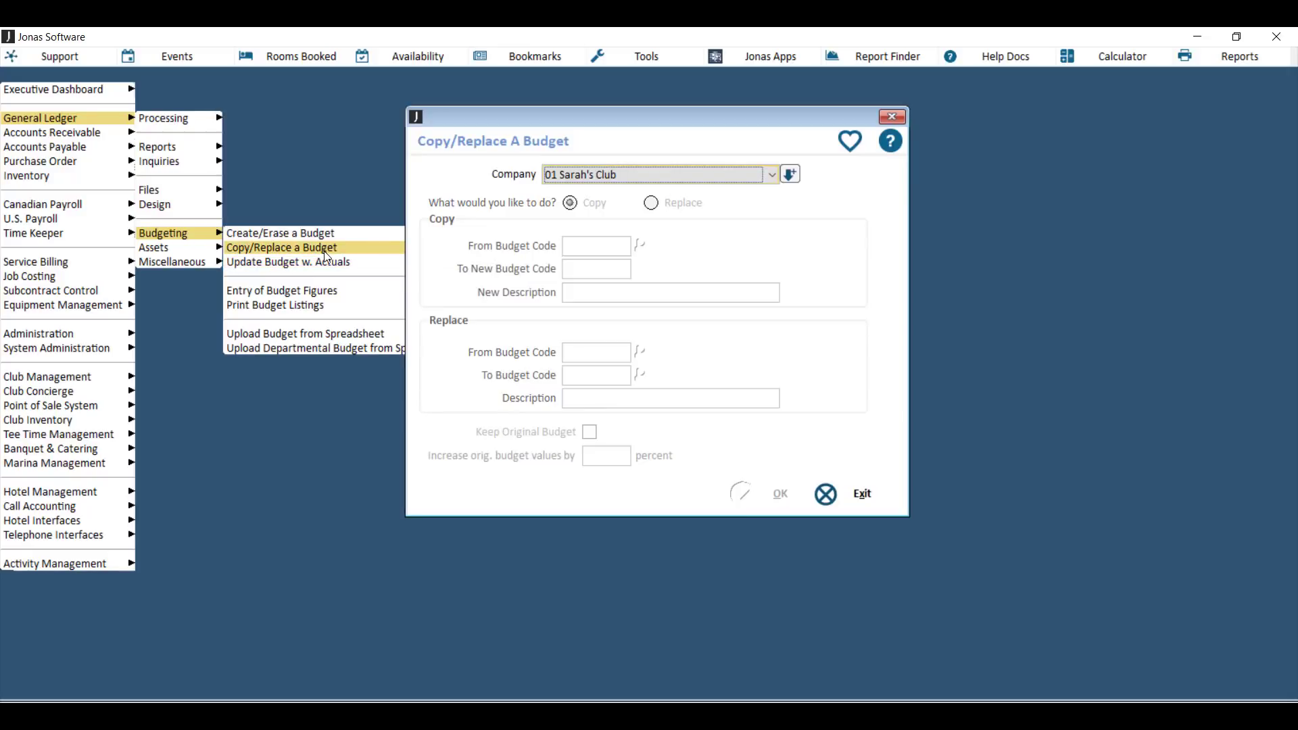
{"action": "left_click", "coordinate": [789, 174]}
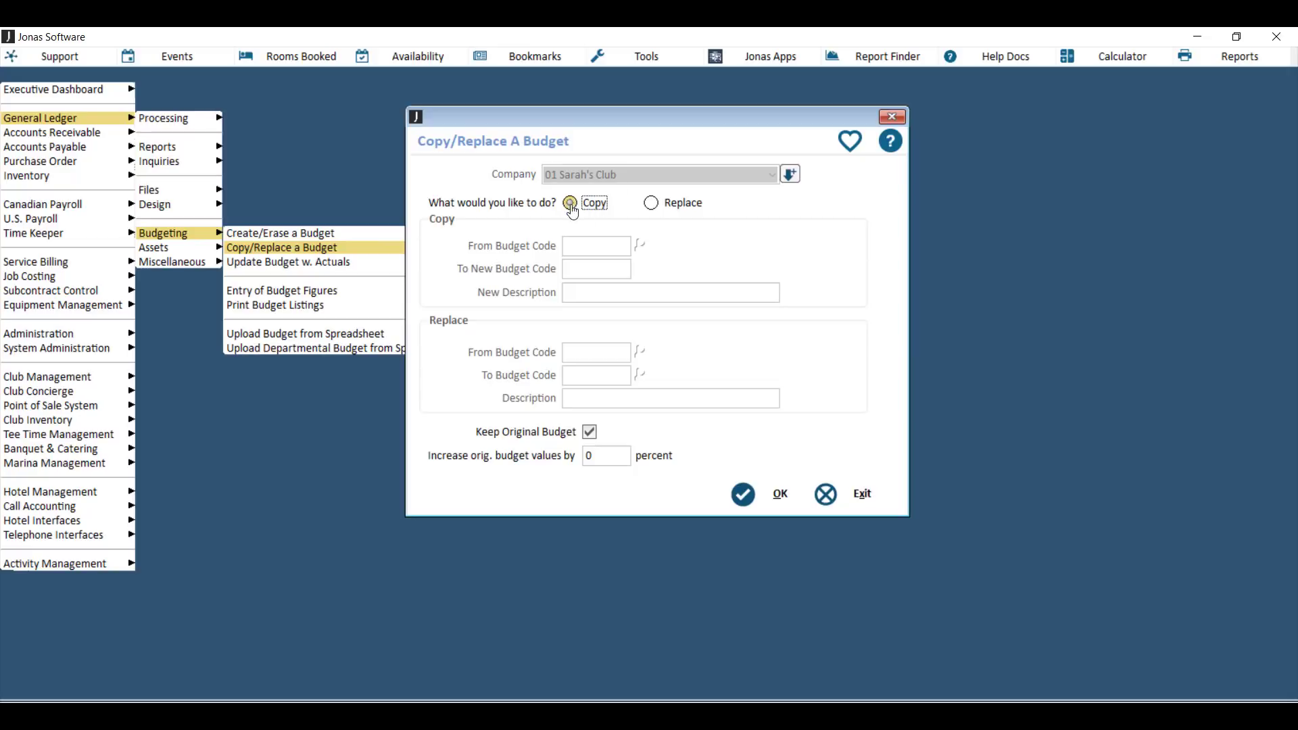
{"action": "left_click", "coordinate": [626, 245]}
{"action": "type", "text": "2018"}
{"action": "key", "text": "Tab"}
{"action": "type", "text": "20"}
{"action": "left_click", "coordinate": [641, 245]}
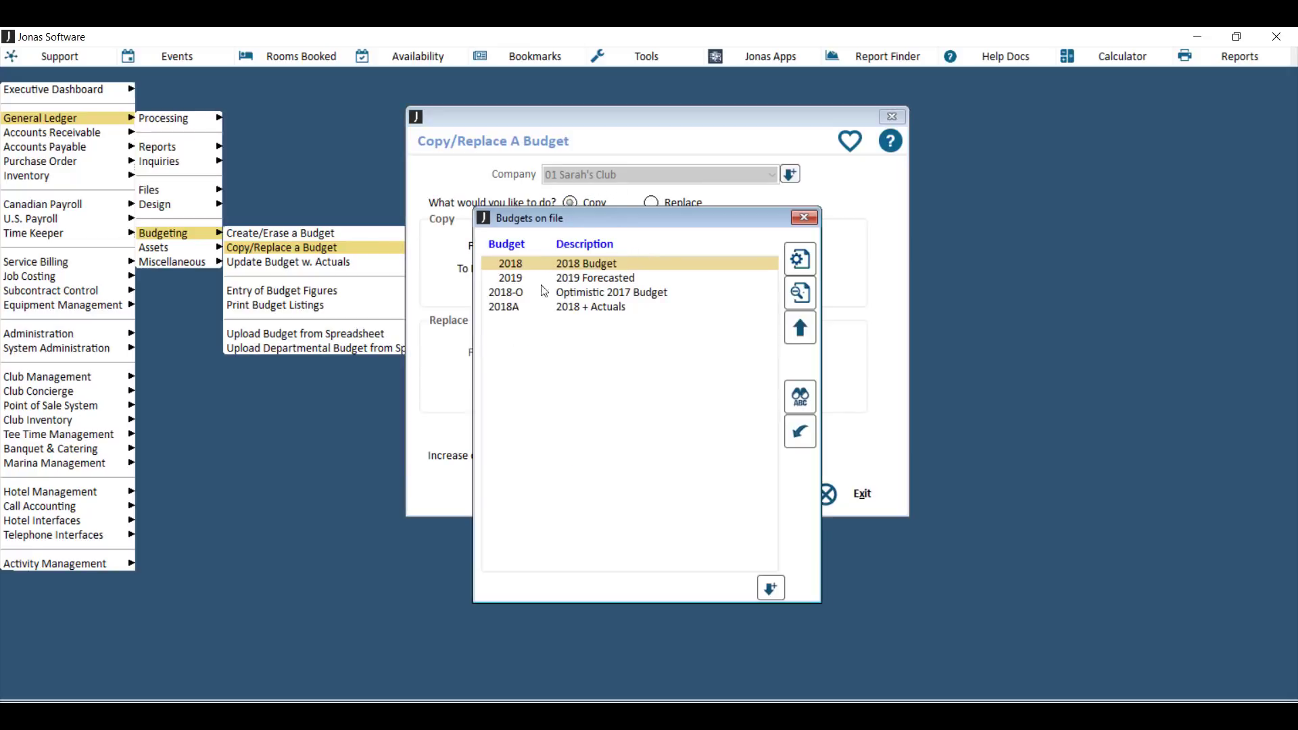
{"action": "double_click", "coordinate": [584, 265]}
{"action": "double_click", "coordinate": [616, 272]}
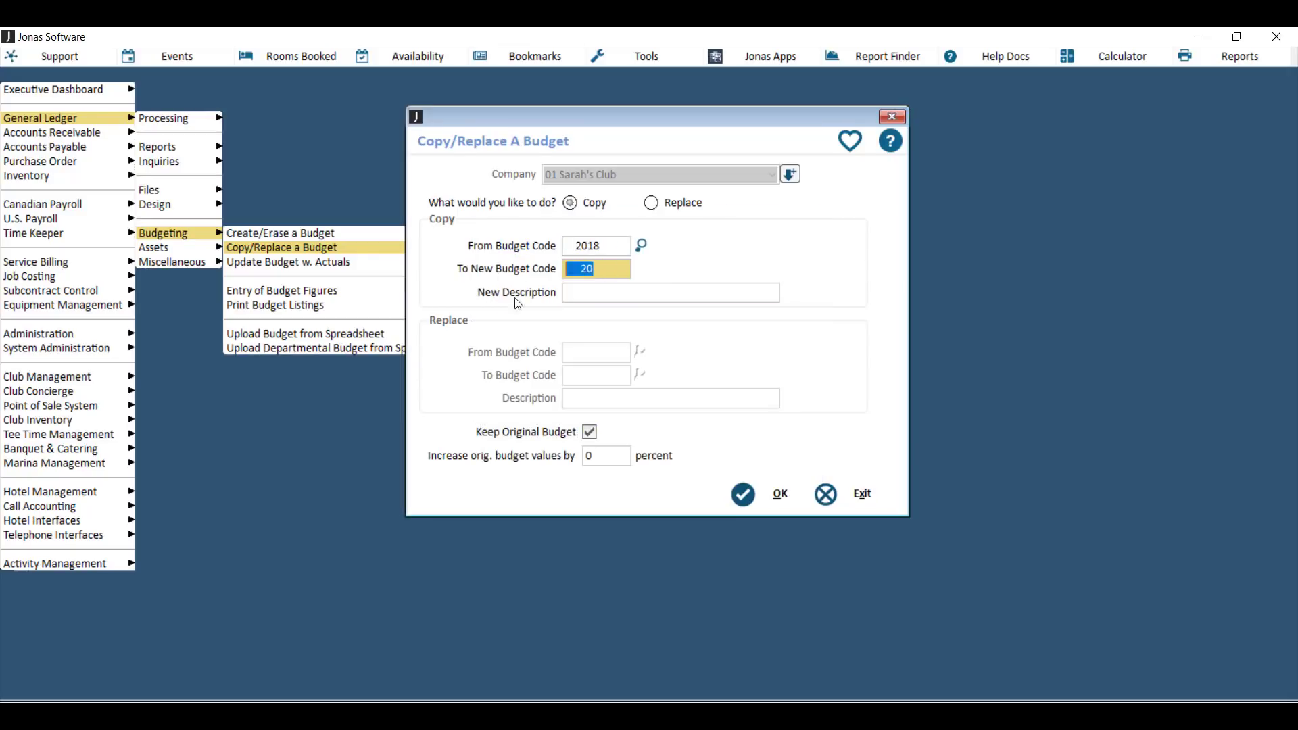
Set the copy's new budget code to 2019A and its description to "2019 Forecast"
{"action": "type", "text": "2019A"}
{"action": "key", "text": "Tab"}
{"action": "type", "text": "2019 Forecast"}
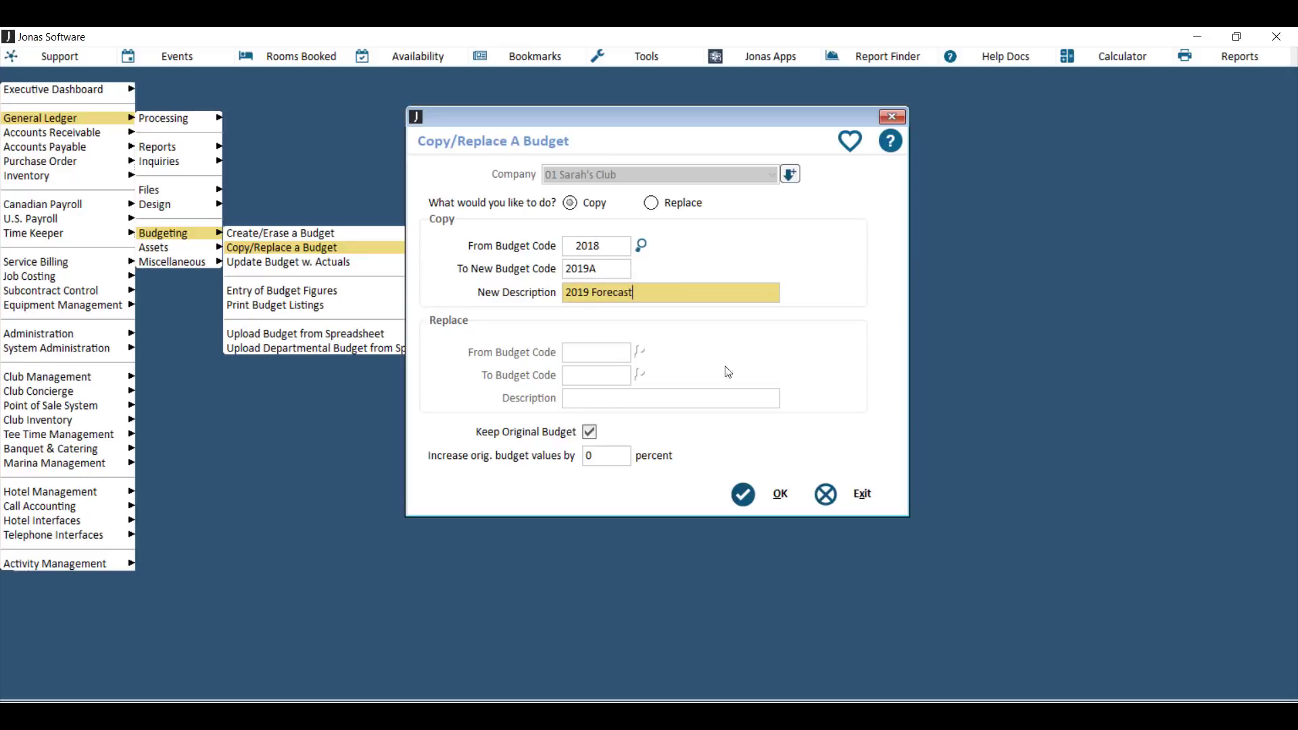
Increase the original budget values by 5 percent and run the budget copy
{"action": "left_click", "coordinate": [613, 462]}
{"action": "double_click", "coordinate": [612, 460]}
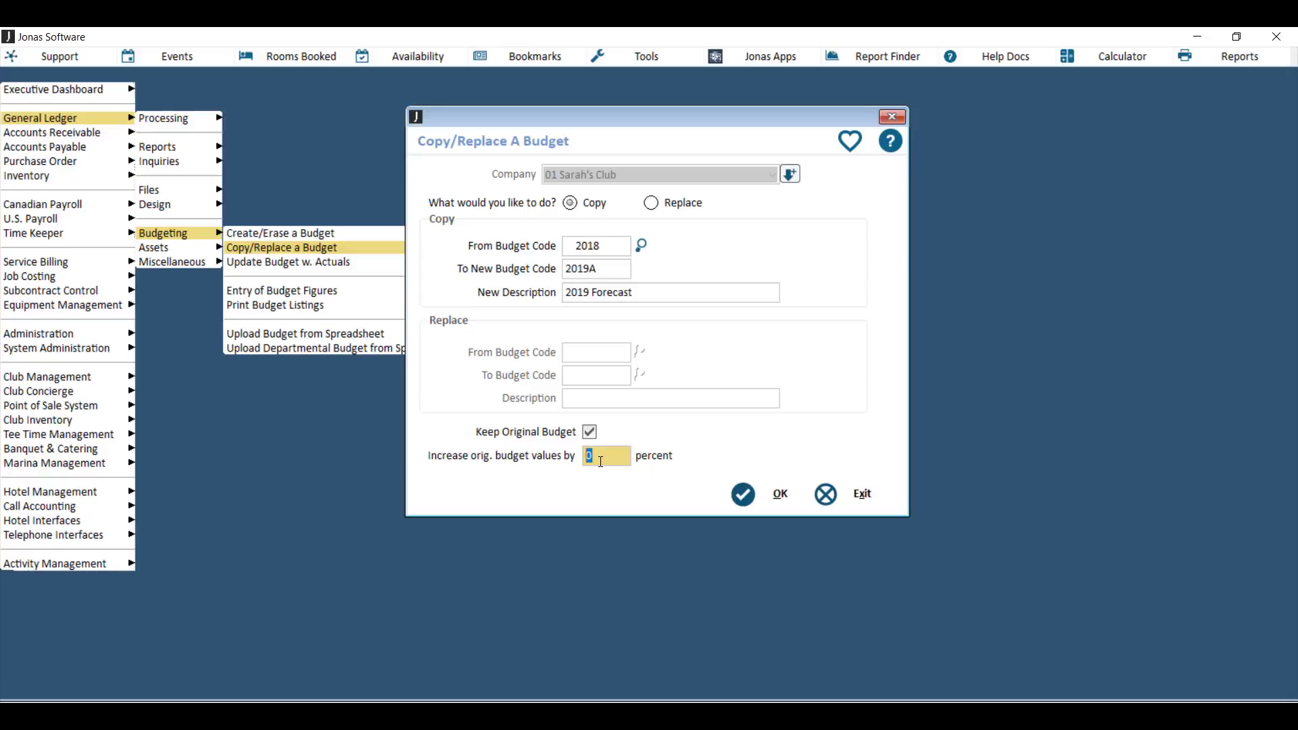
{"action": "type", "text": "5"}
{"action": "left_click", "coordinate": [746, 500]}
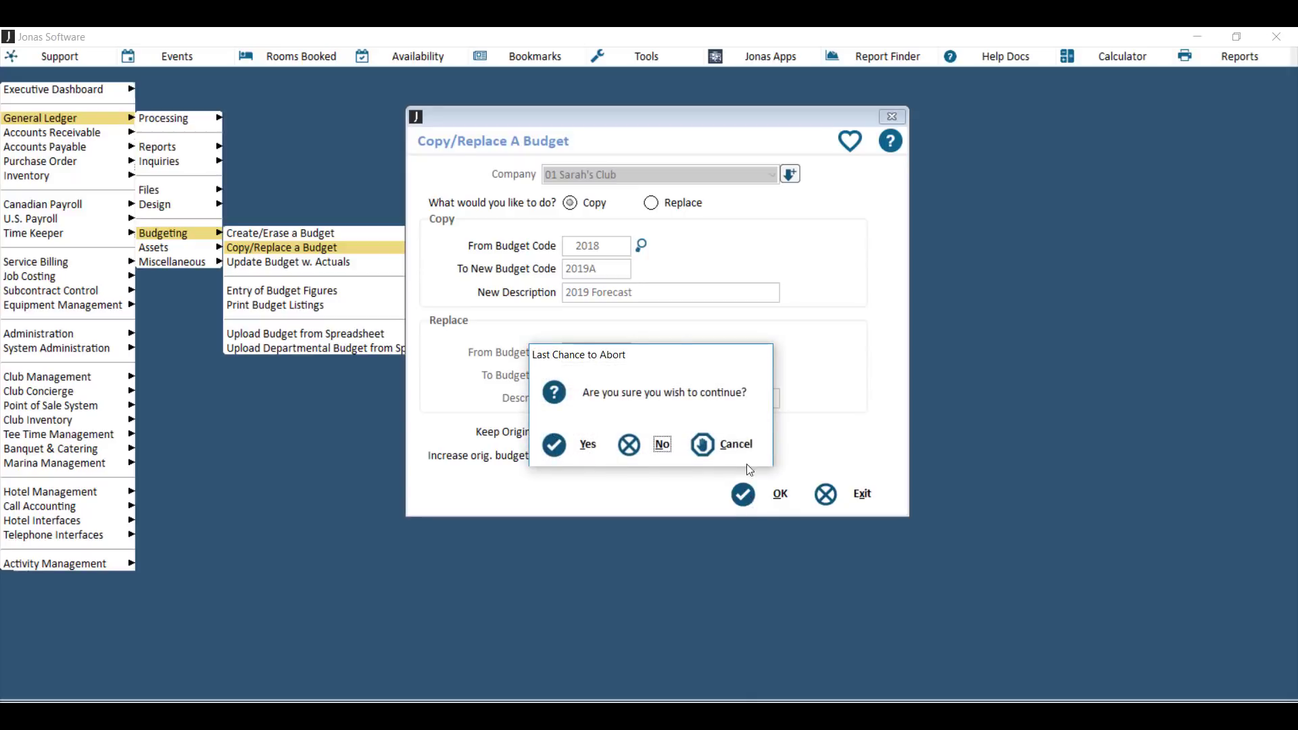
{"action": "left_click", "coordinate": [581, 445]}
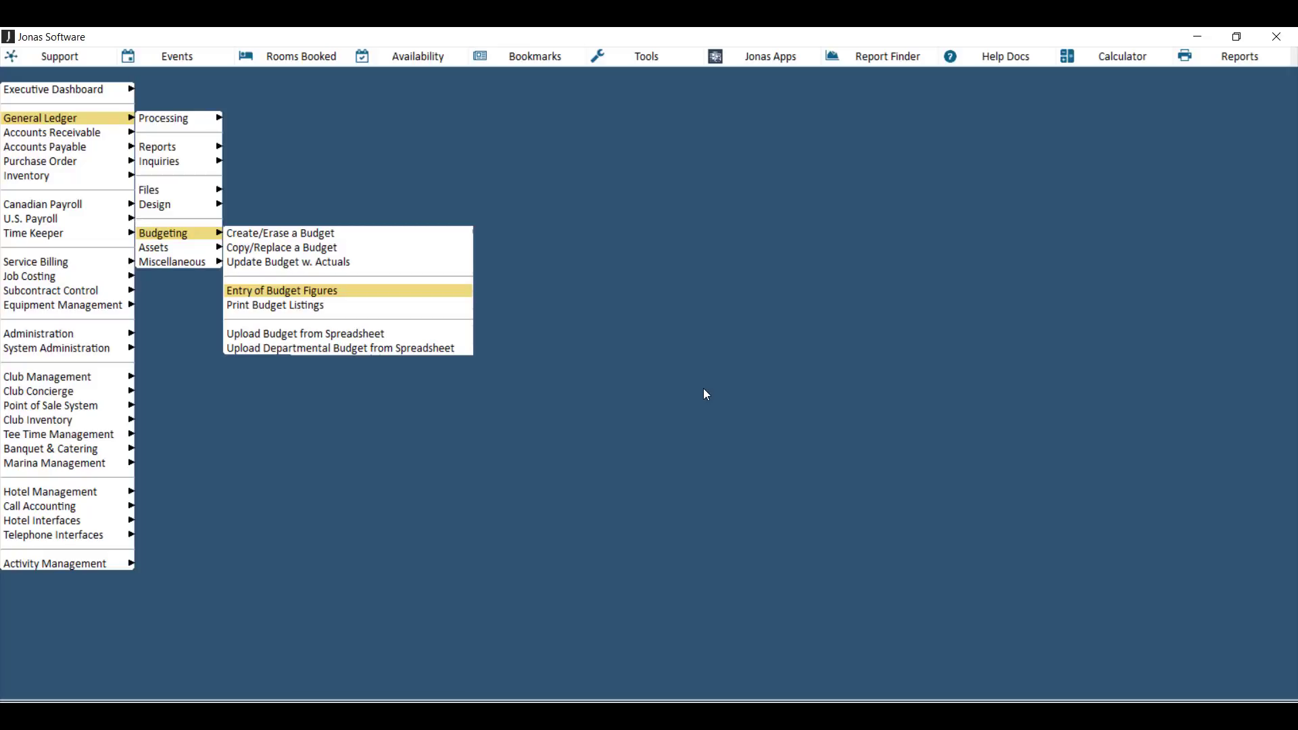
Open Entry of Budget Figures with comparative actuals for fiscal year 2018 and load the 2019 Forecasted budget
{"action": "left_click", "coordinate": [334, 290]}
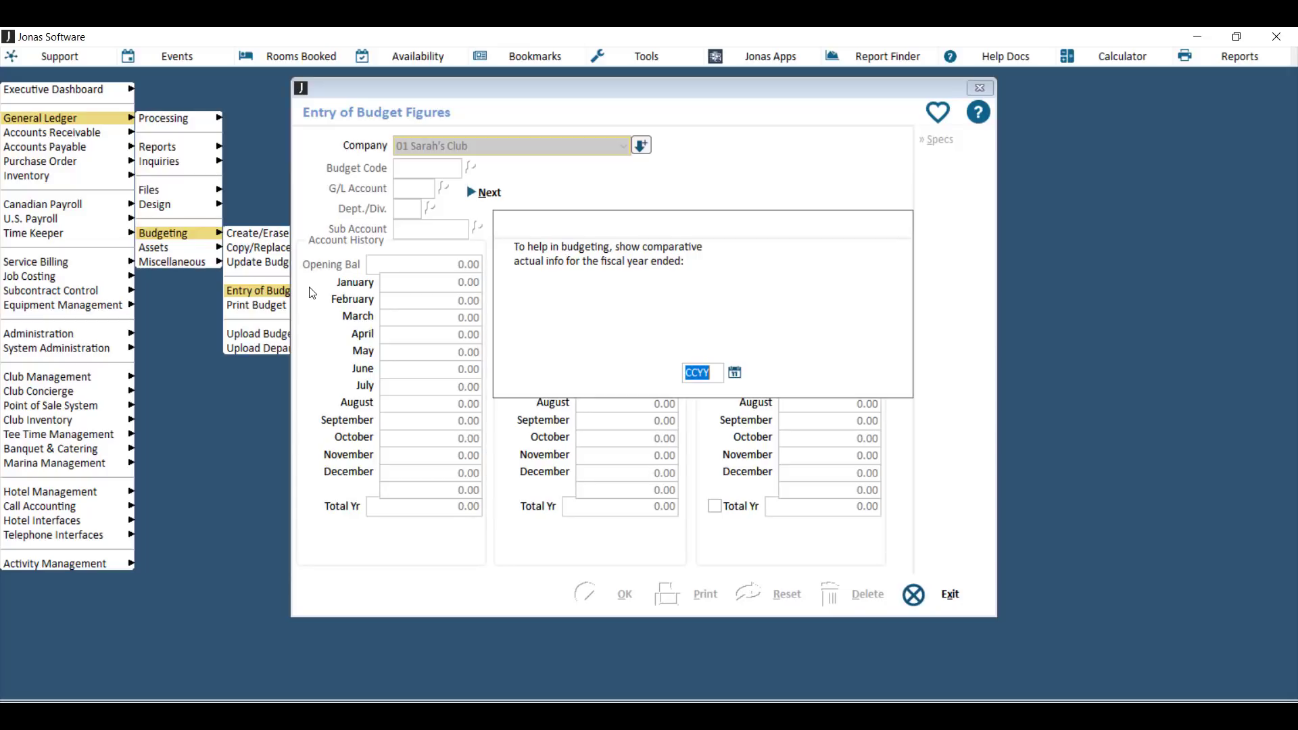
{"action": "type", "text": "2018"}
{"action": "key", "text": "Return"}
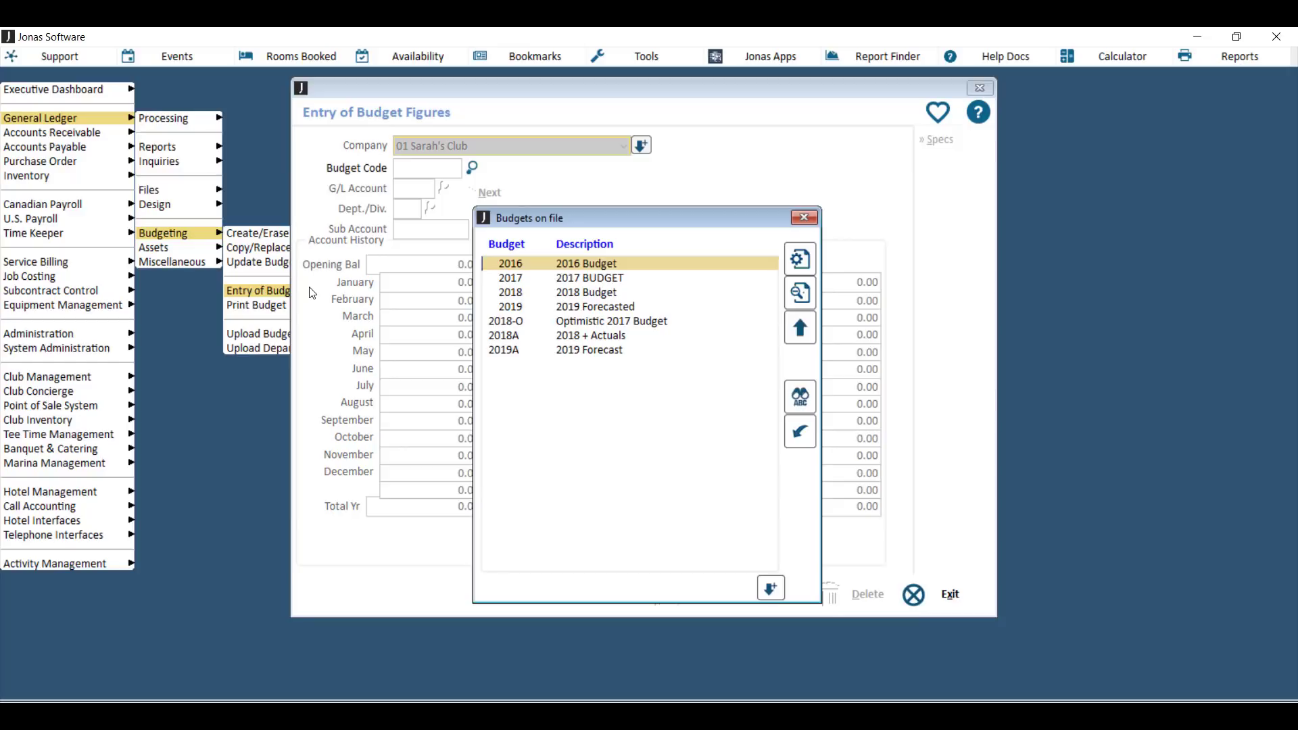
{"action": "left_click", "coordinate": [605, 311]}
{"action": "double_click", "coordinate": [607, 310]}
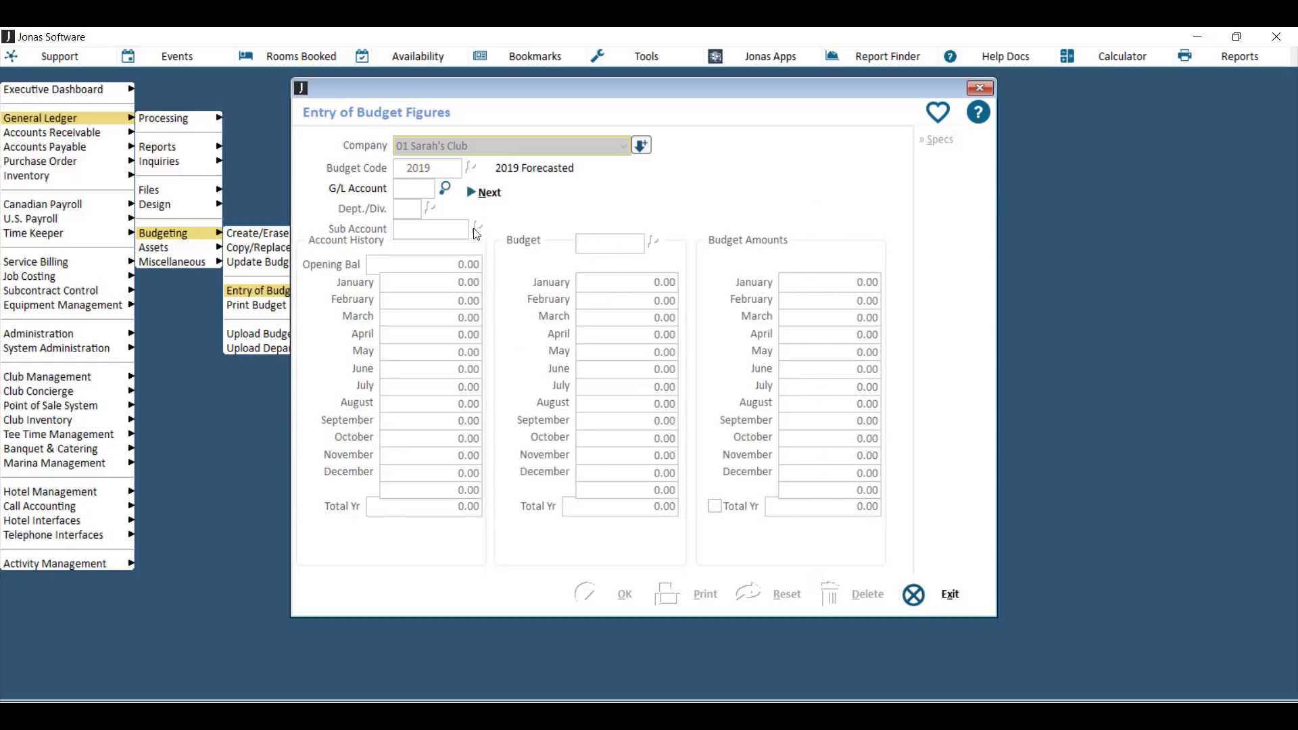
Choose G/L account 4001 Membership Dues with department 00 Head Office for the budget entry
{"action": "left_click", "coordinate": [445, 190]}
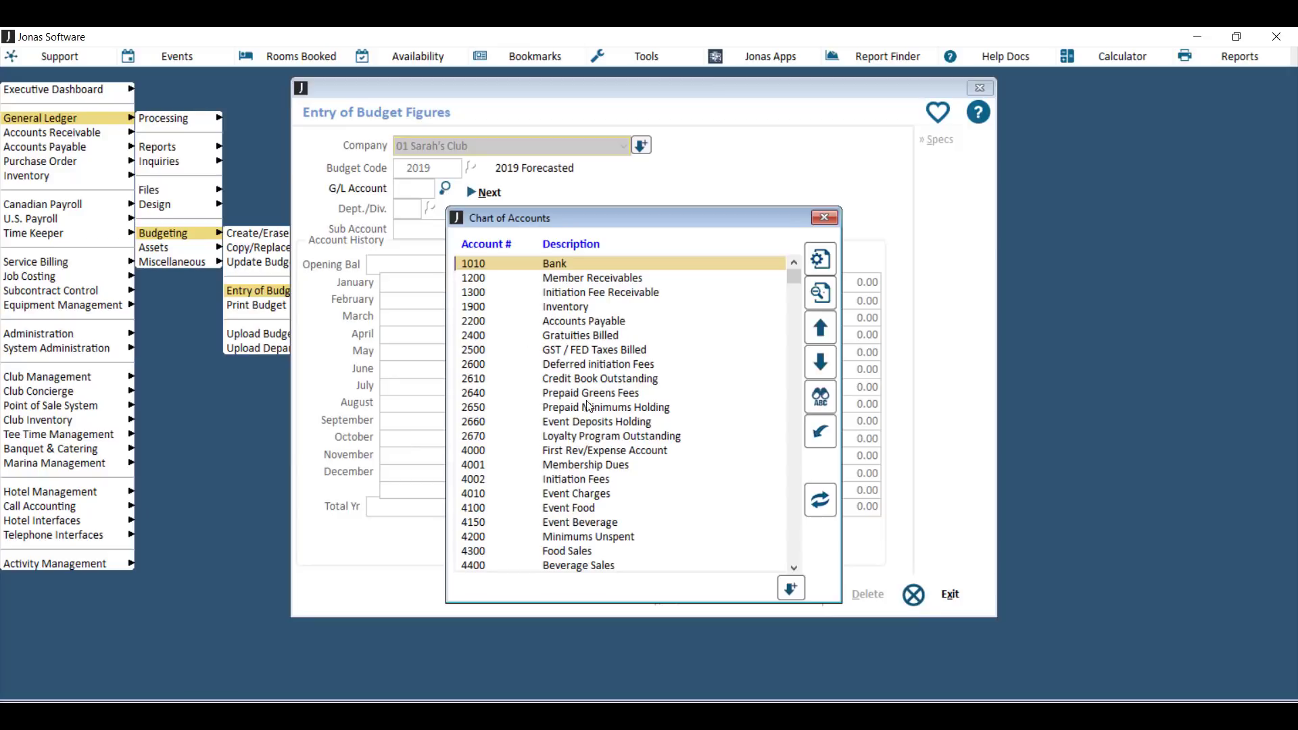
{"action": "left_click", "coordinate": [600, 465]}
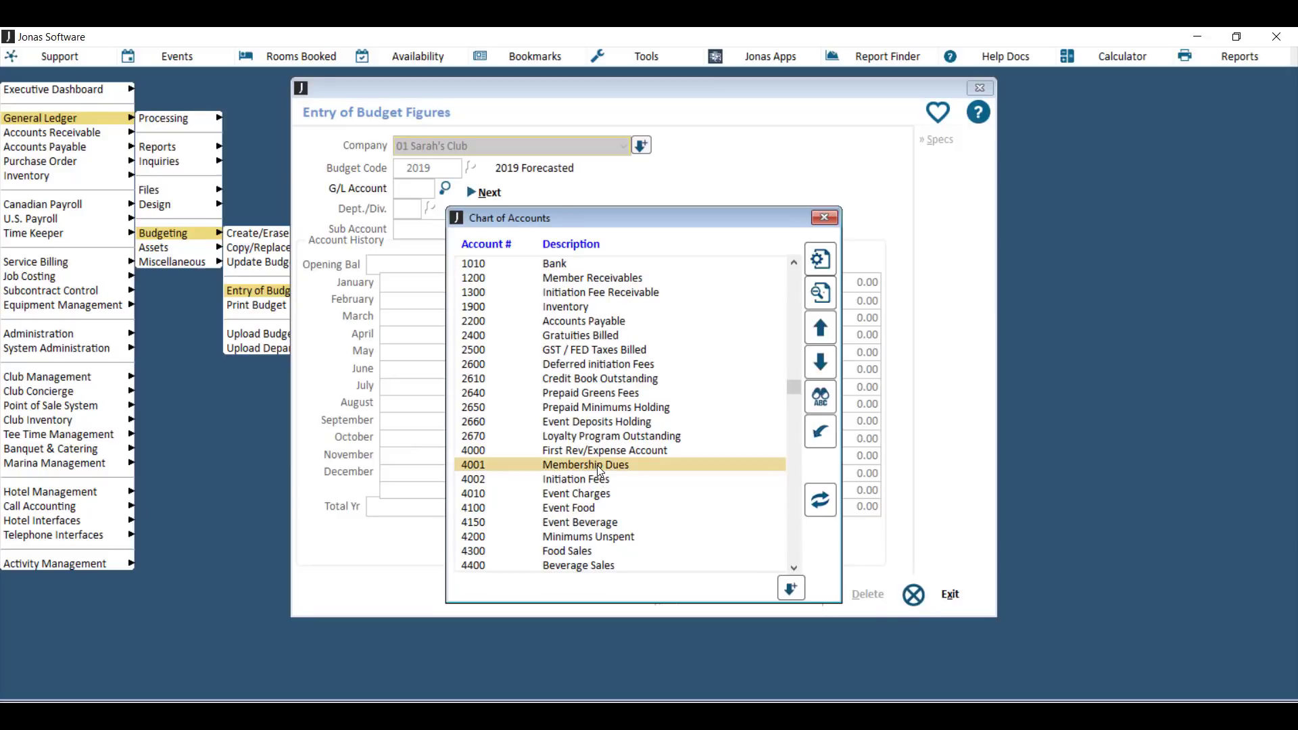
{"action": "double_click", "coordinate": [598, 465]}
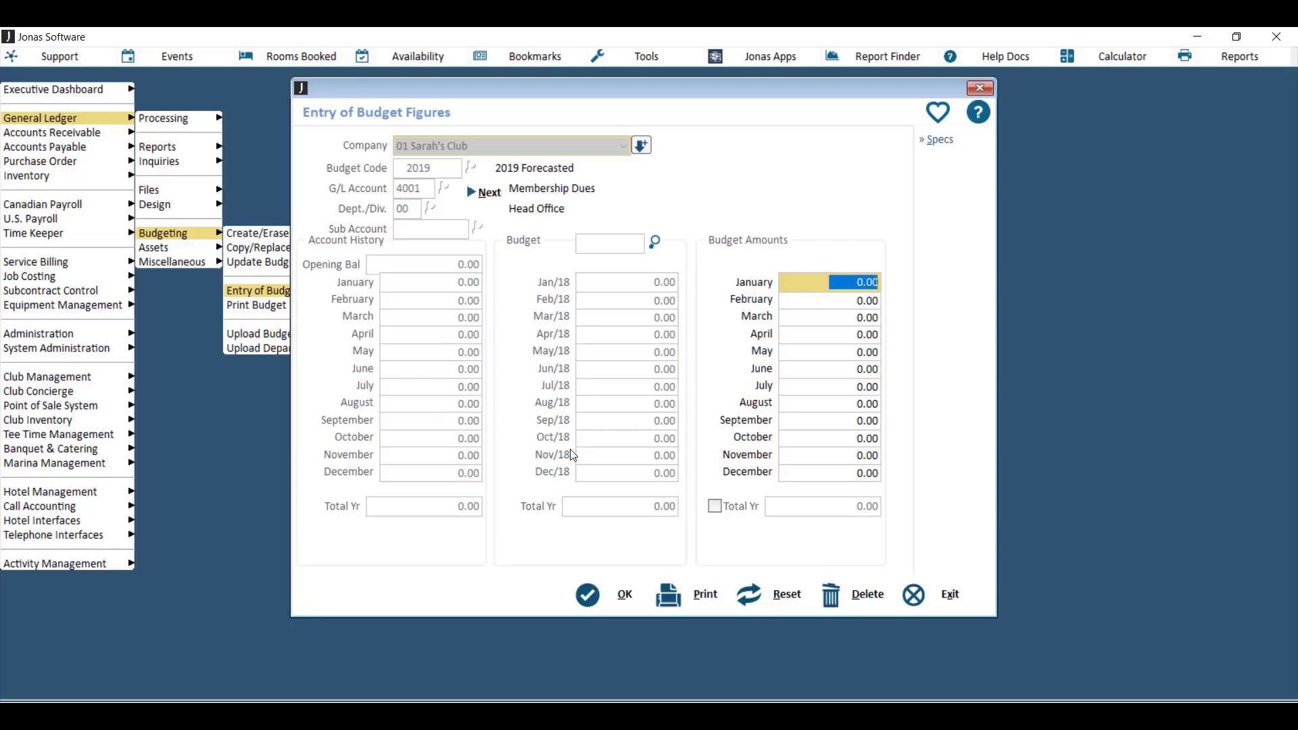
Set the January Membership Dues budget to -800,000.00 and each month from February through December to -20,000.00
{"action": "type", "text": "800,000"}
{"action": "key", "text": "Tab"}
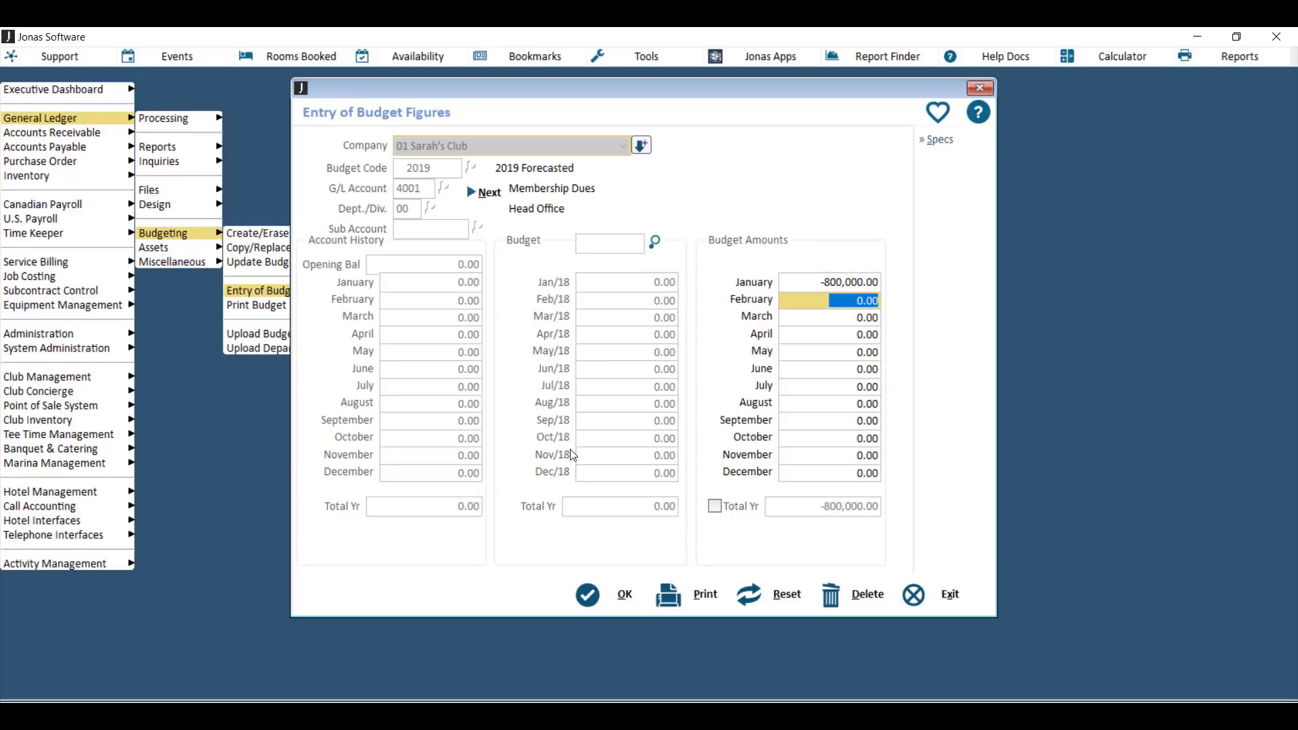
{"action": "type", "text": "20000"}
{"action": "key", "text": "Tab"}
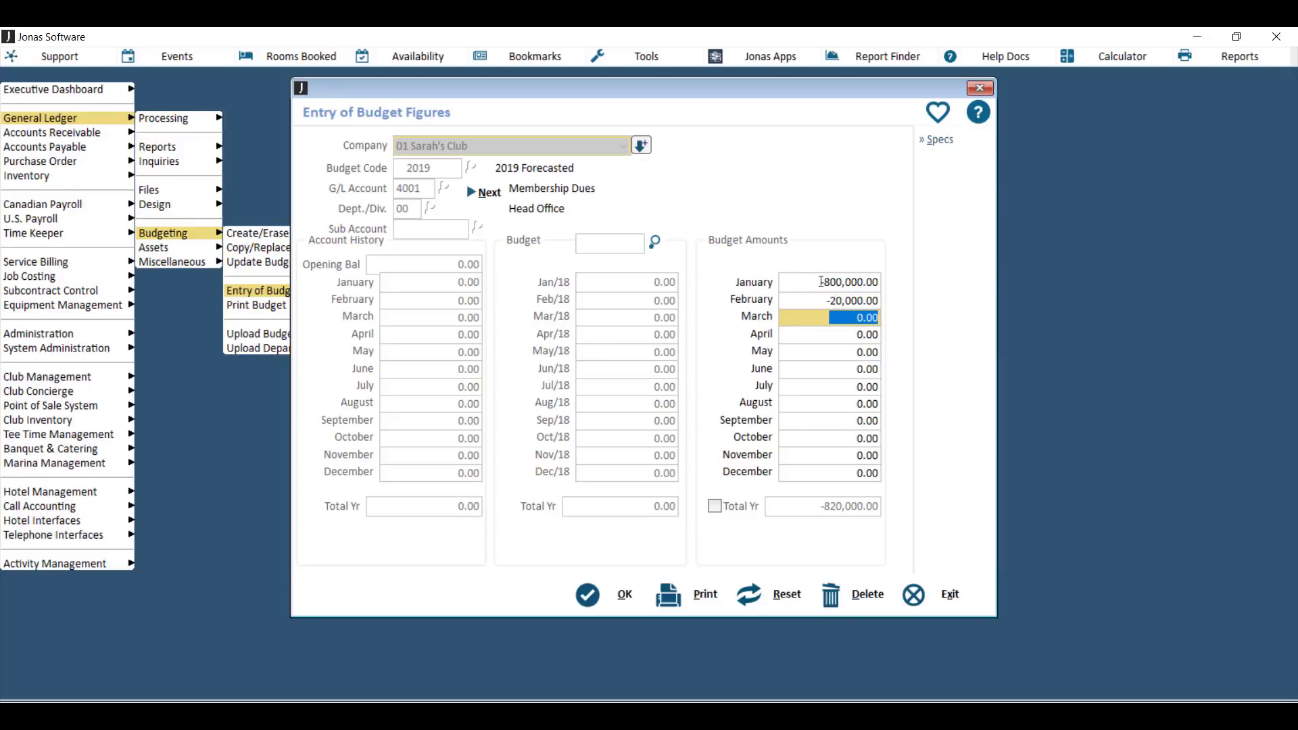
{"action": "left_click", "coordinate": [821, 281]}
{"action": "left_click_drag", "start_coordinate": [824, 281], "coordinate": [883, 283]}
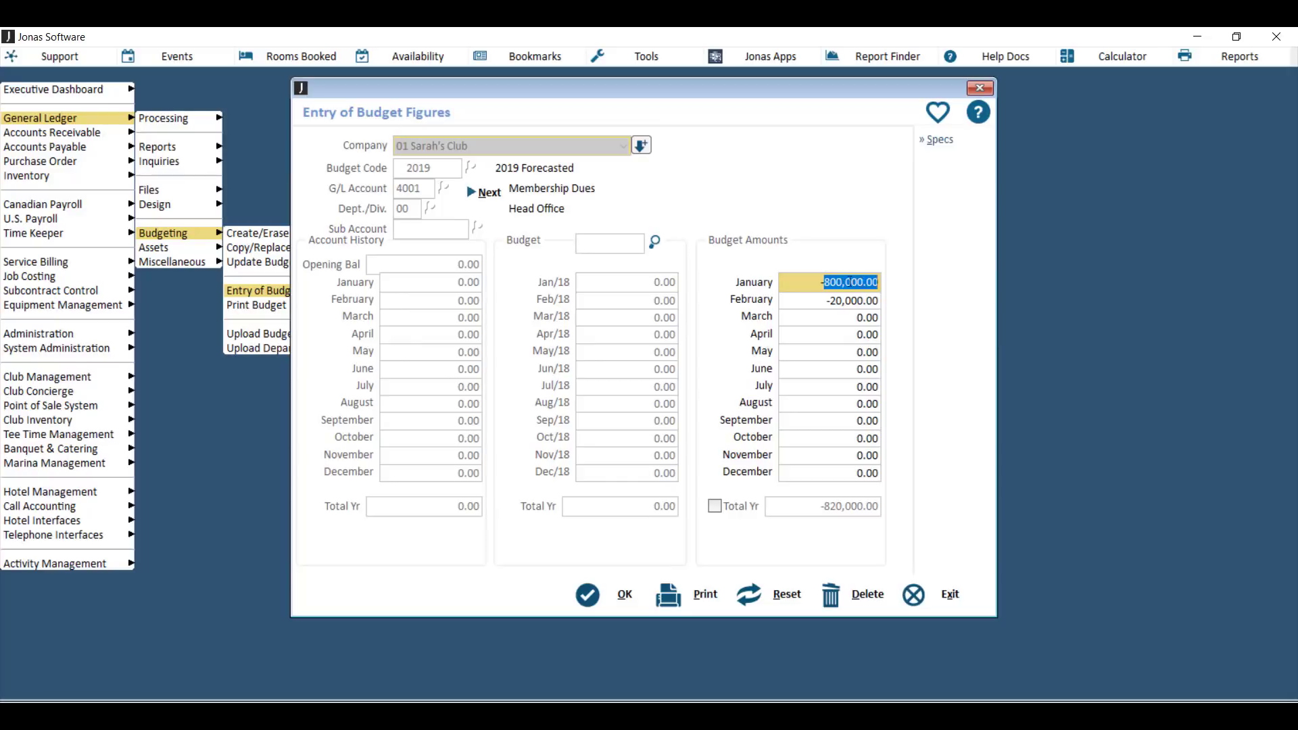
{"action": "left_click", "coordinate": [855, 351]}
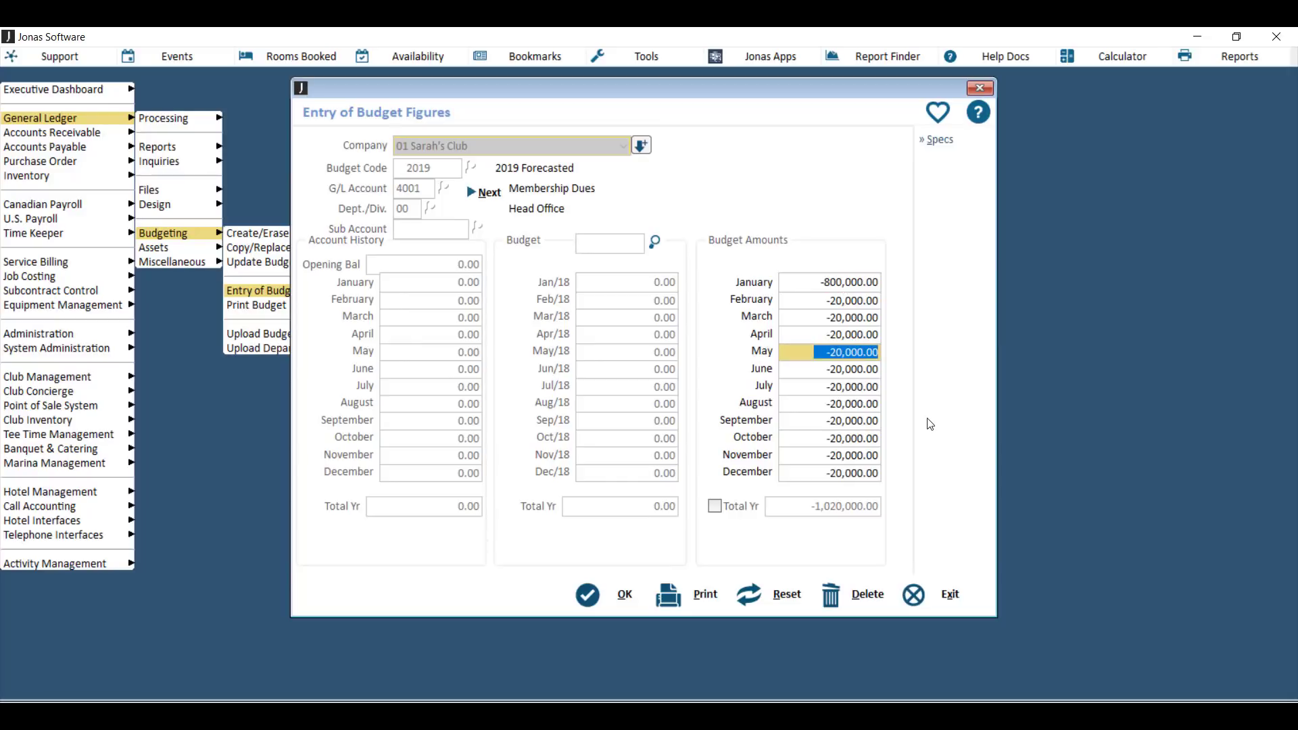
Advance to account 4002 Initiation Fees for department 00 Head Office, save its budget figures and exit budget entry
{"action": "left_click", "coordinate": [481, 194]}
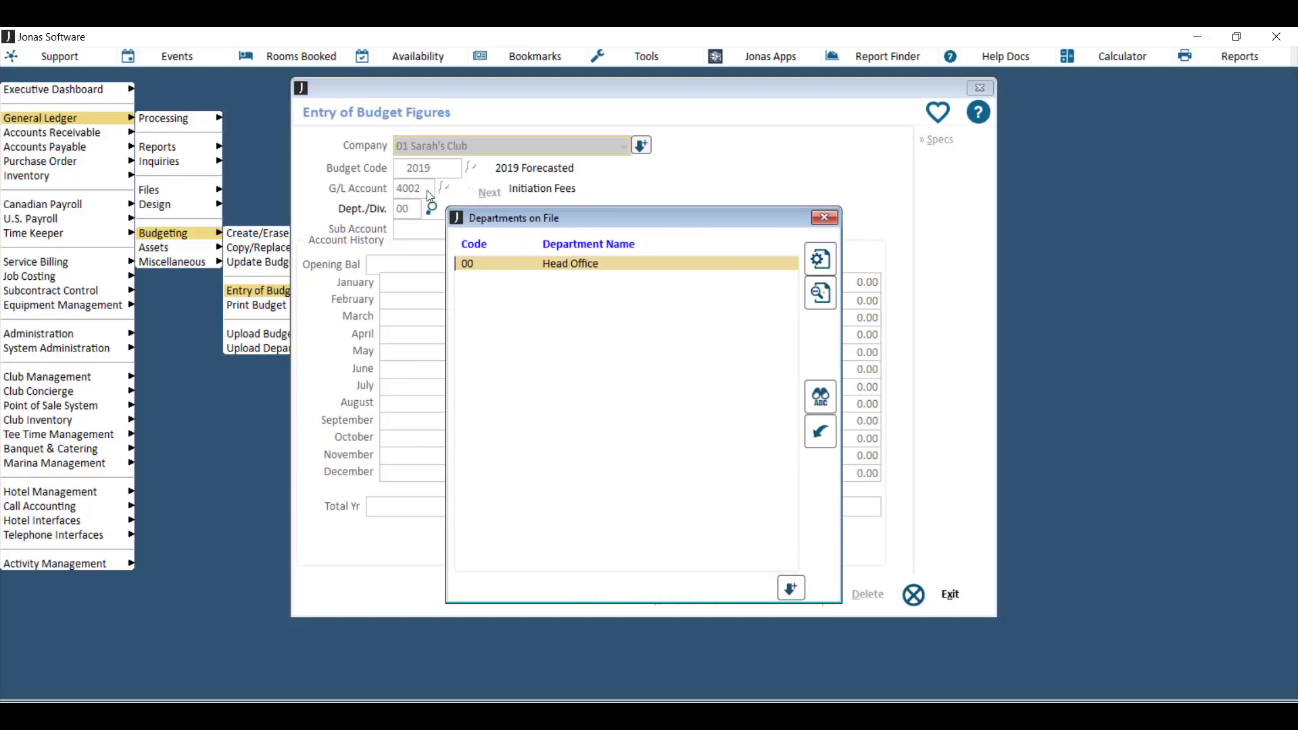
{"action": "double_click", "coordinate": [522, 265]}
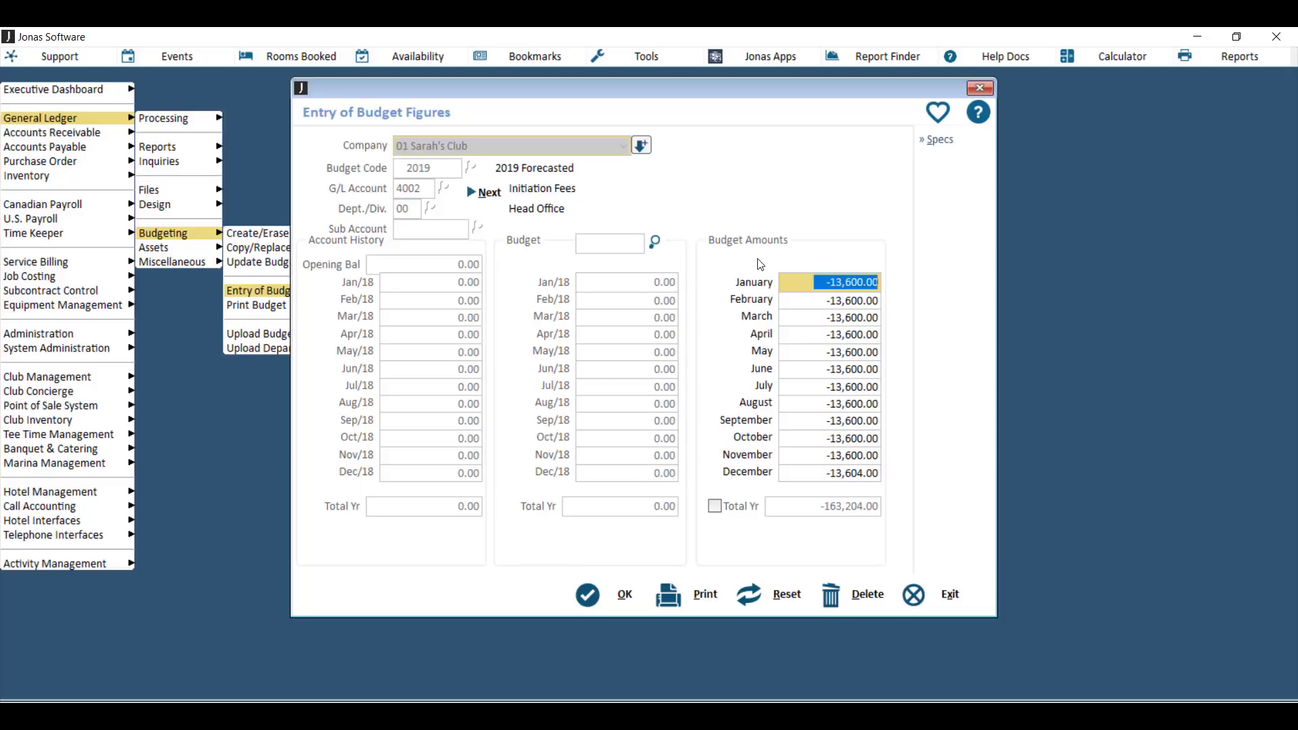
{"action": "left_click", "coordinate": [613, 595]}
{"action": "left_click", "coordinate": [913, 597]}
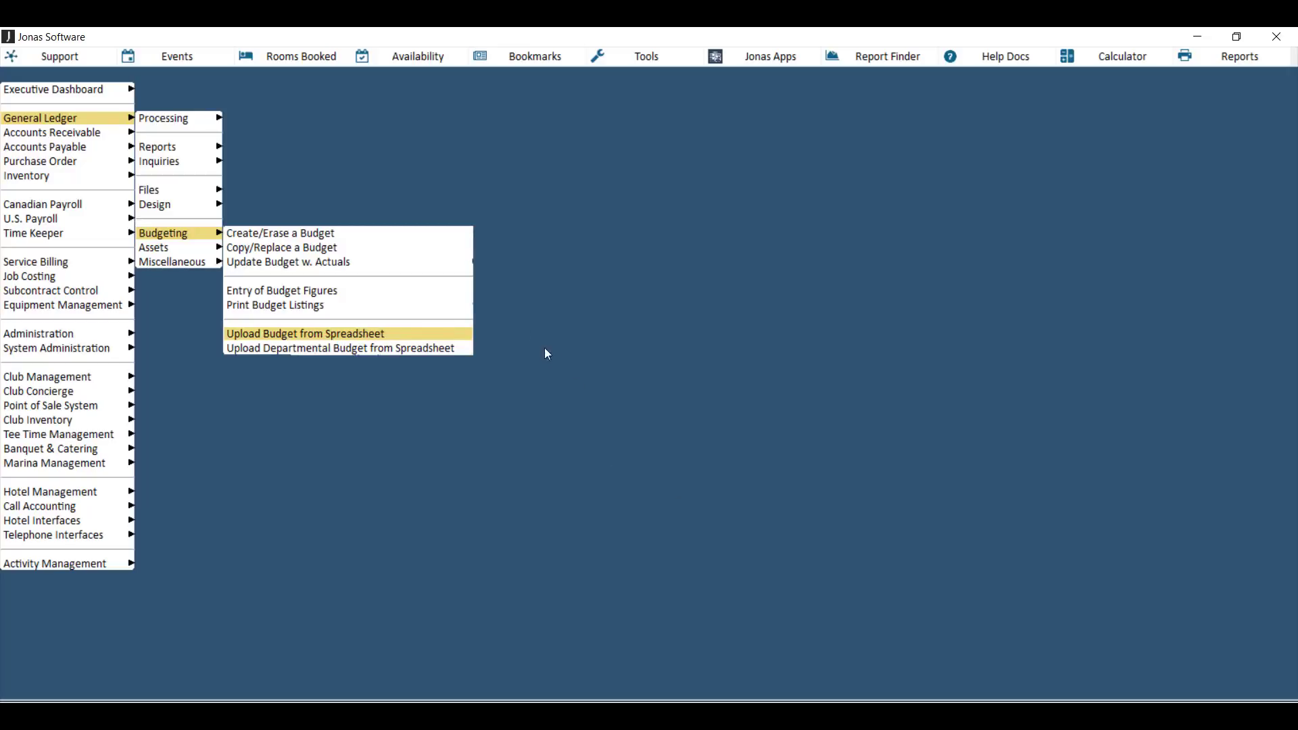
Open Upload Budget from Spreadsheet and examine its specs for the required columns of yearly and monthly budget files
{"action": "left_click", "coordinate": [405, 333]}
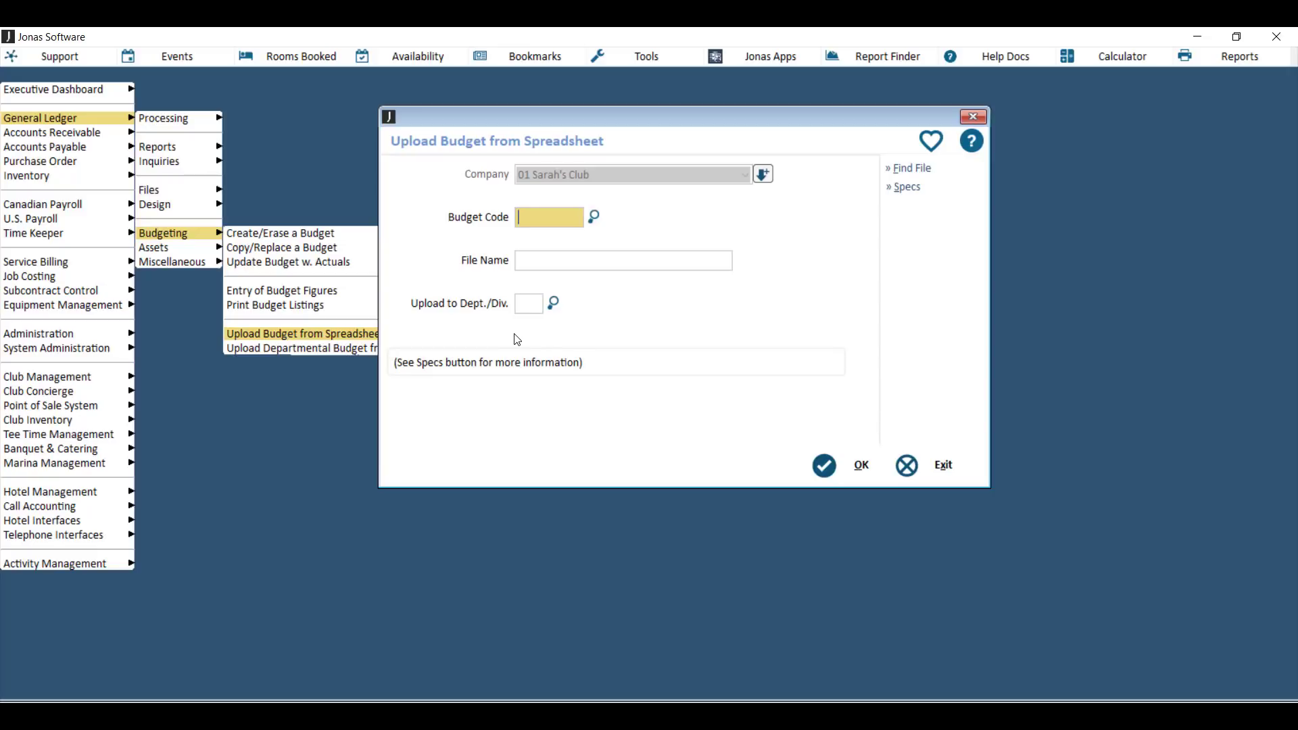
{"action": "left_click", "coordinate": [923, 188]}
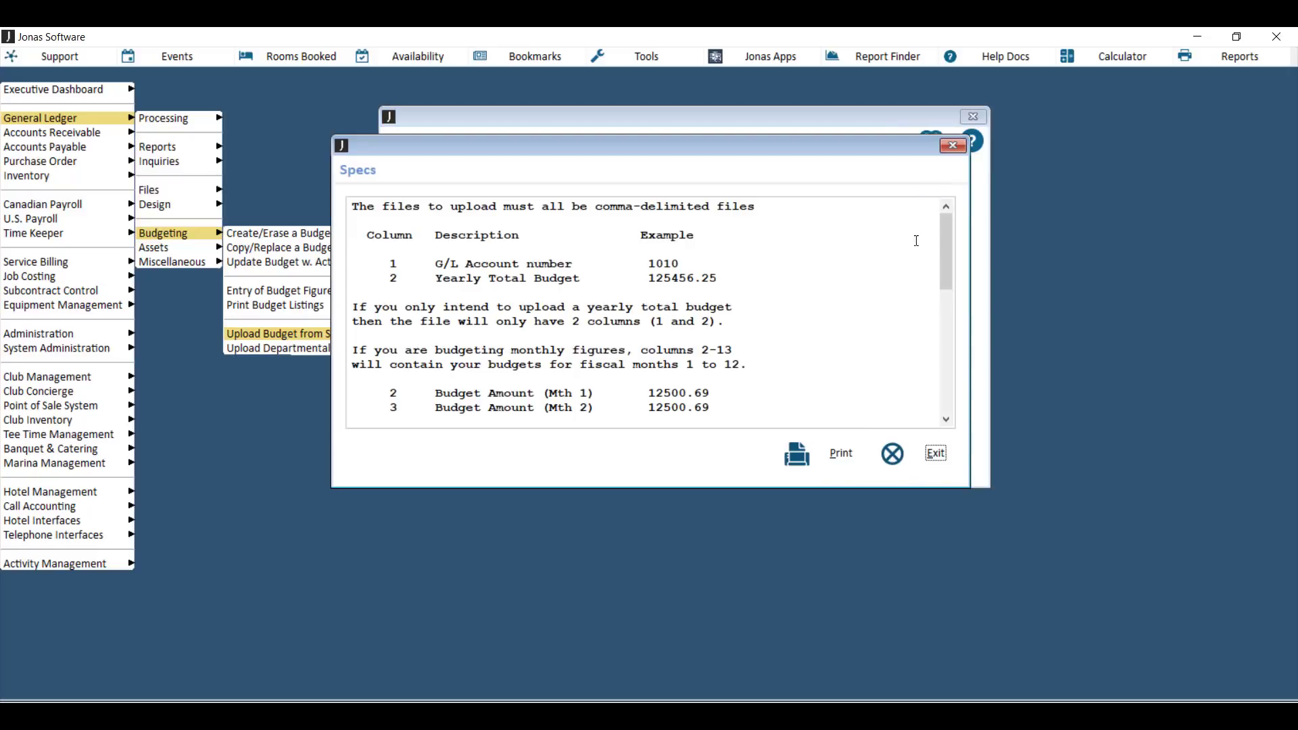
{"action": "left_click_drag", "start_coordinate": [390, 264], "coordinate": [691, 266]}
{"action": "left_click_drag", "start_coordinate": [431, 280], "coordinate": [710, 279]}
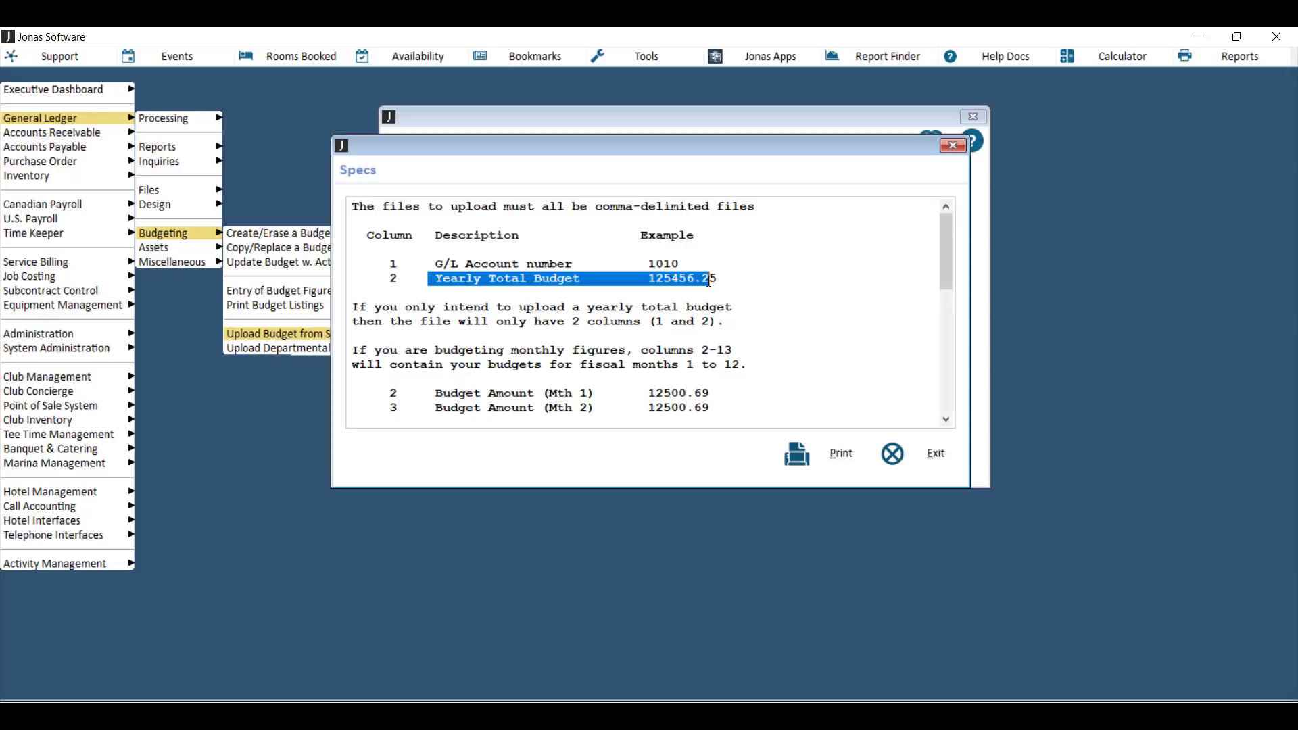
{"action": "left_click", "coordinate": [710, 279]}
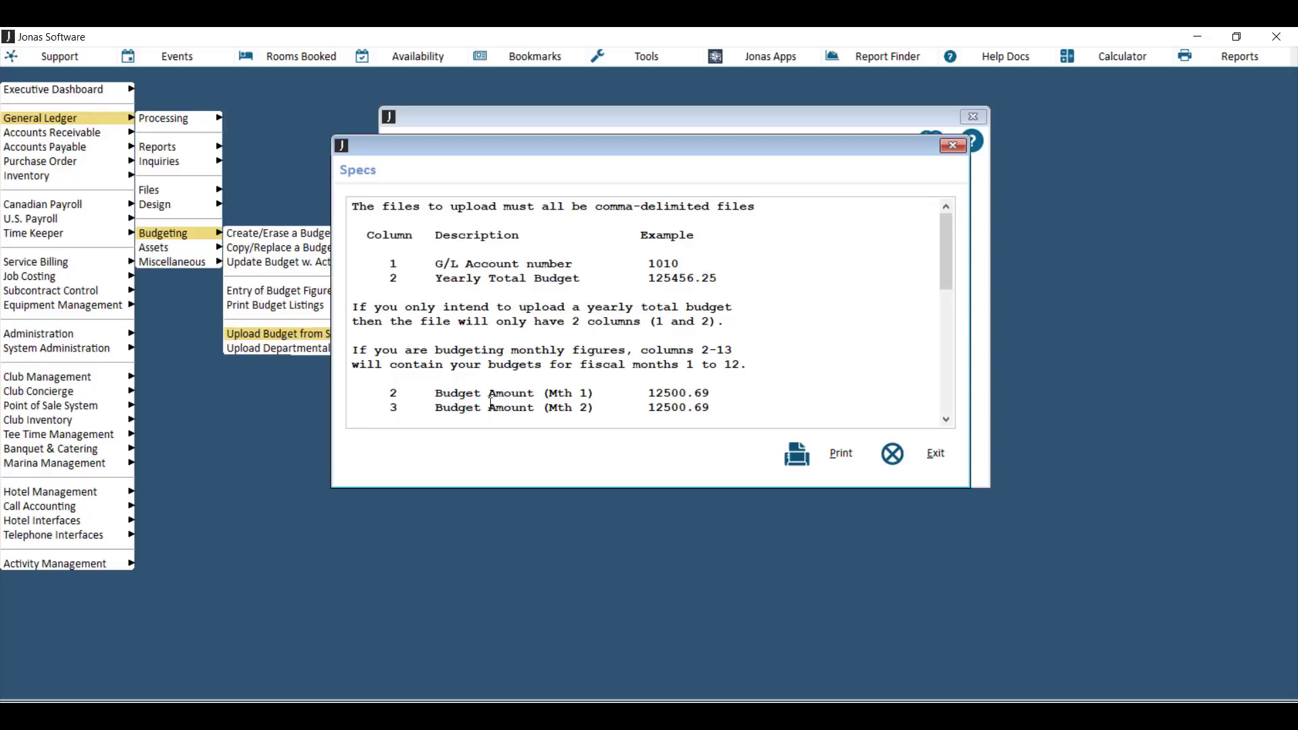
{"action": "left_click_drag", "start_coordinate": [390, 391], "coordinate": [703, 390]}
{"action": "left_click", "coordinate": [703, 391]}
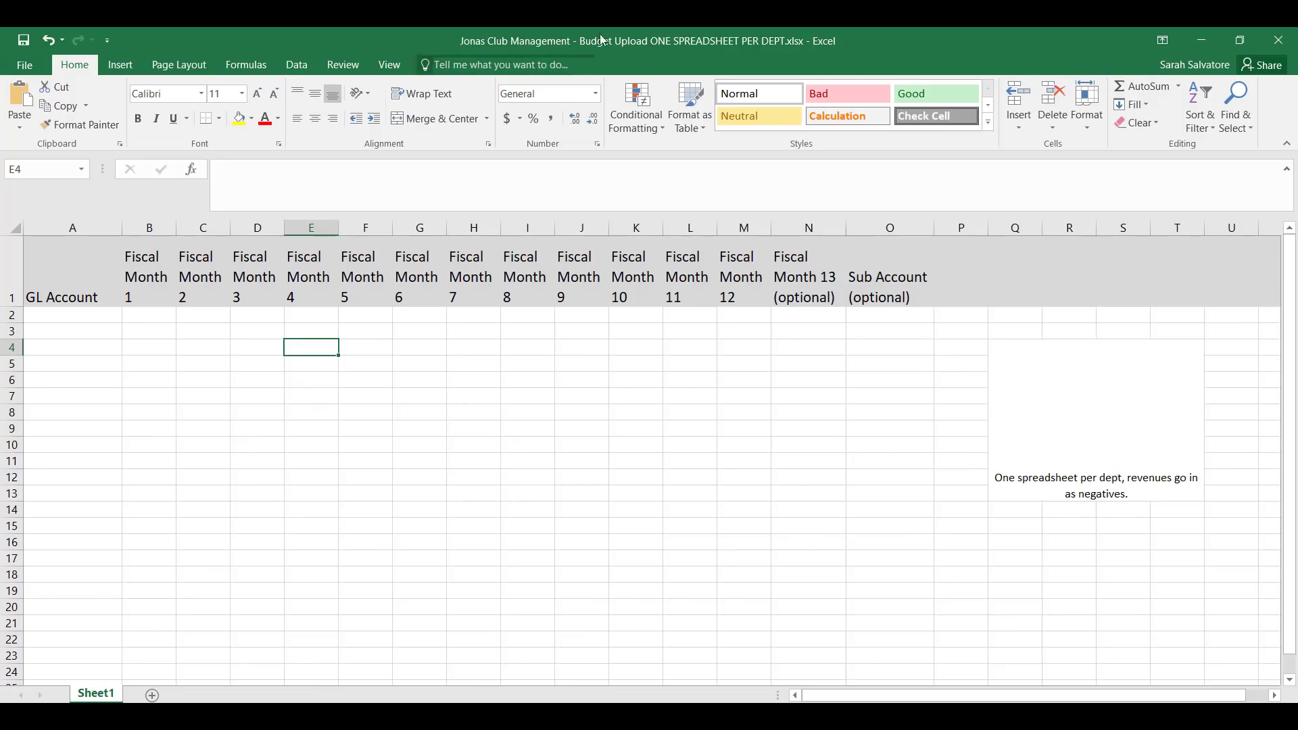
Examine the GL account, fiscal month and sub account columns of the one-spreadsheet-per-department workbook and exit Upload Budget from Spreadsheet in Jonas
{"action": "left_click", "coordinate": [65, 229]}
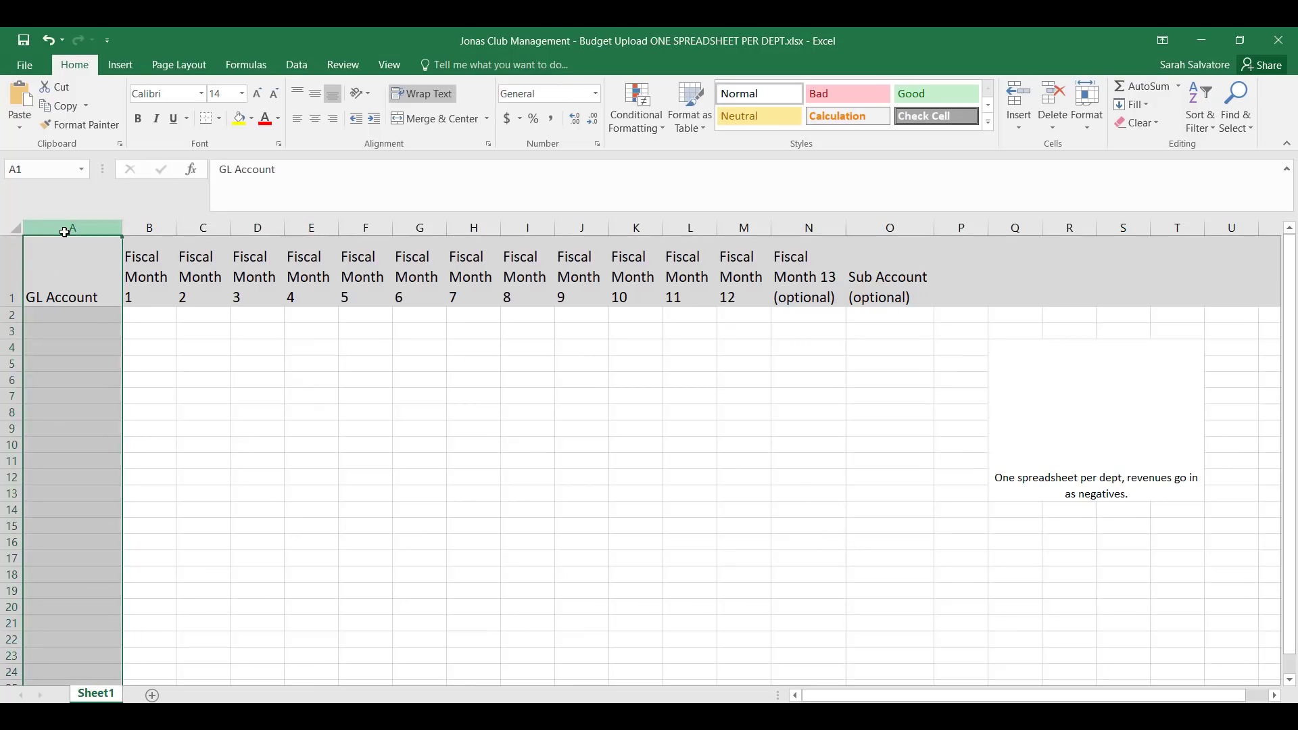
{"action": "left_click", "coordinate": [151, 228]}
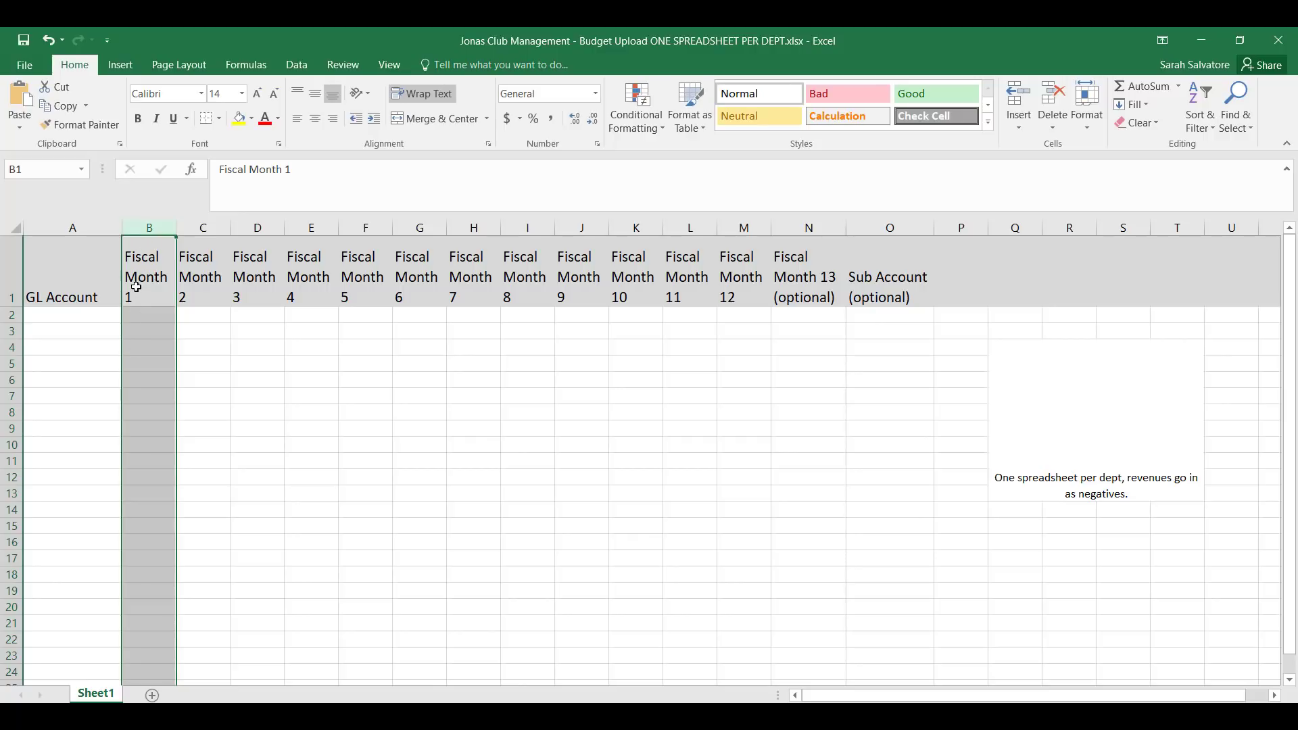
{"action": "left_click", "coordinate": [195, 225]}
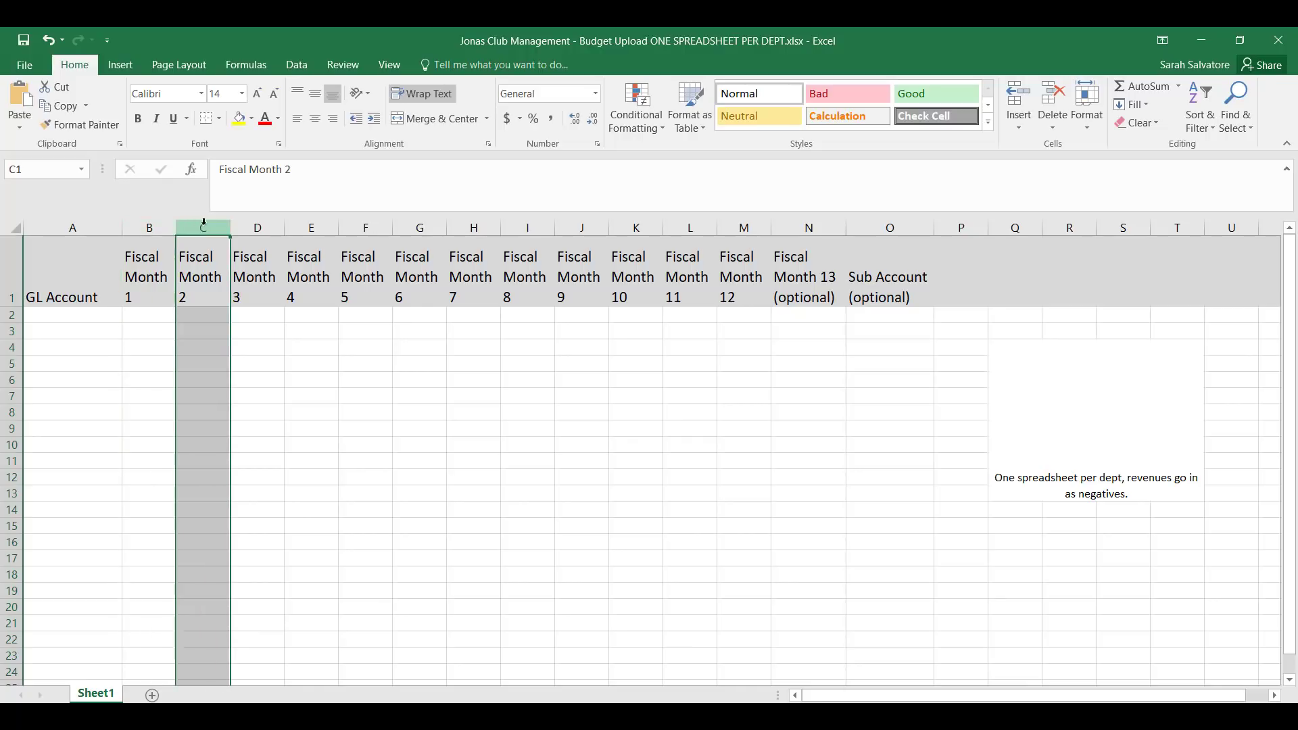
{"action": "left_click", "coordinate": [261, 225]}
{"action": "left_click", "coordinate": [312, 226]}
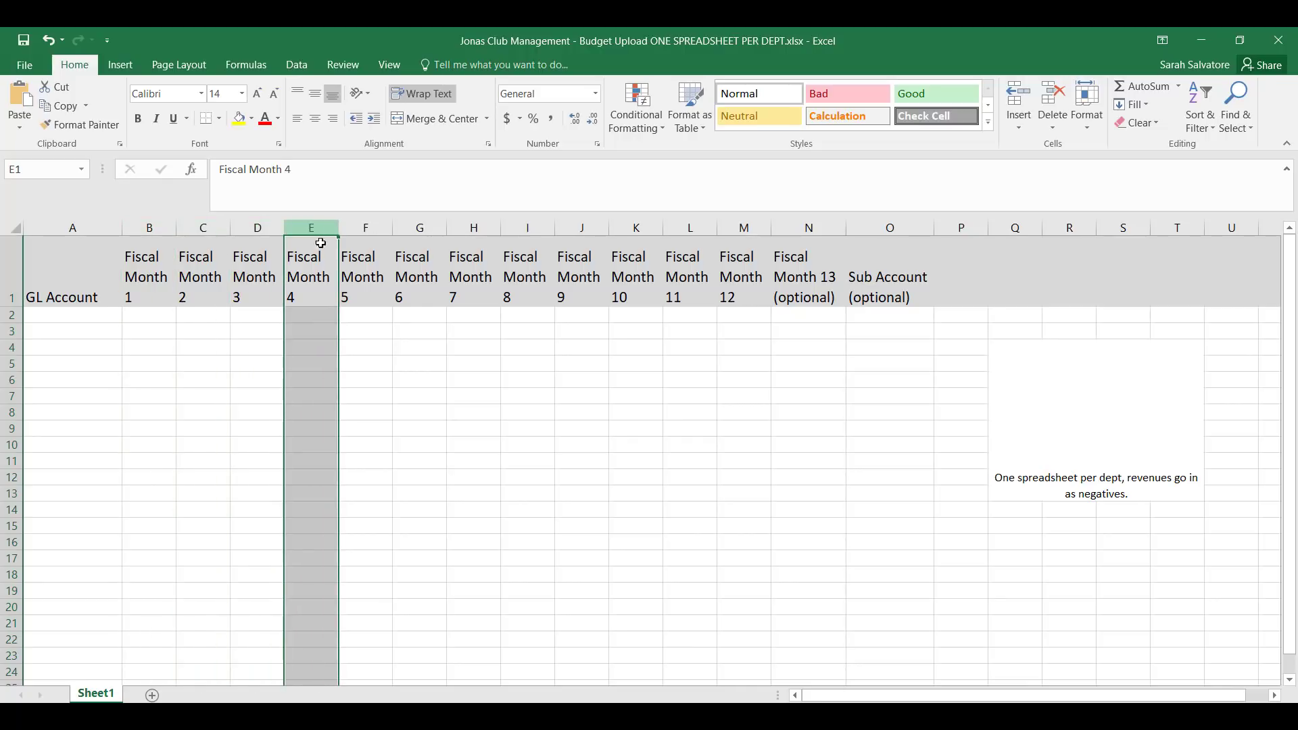
{"action": "left_click", "coordinate": [811, 227]}
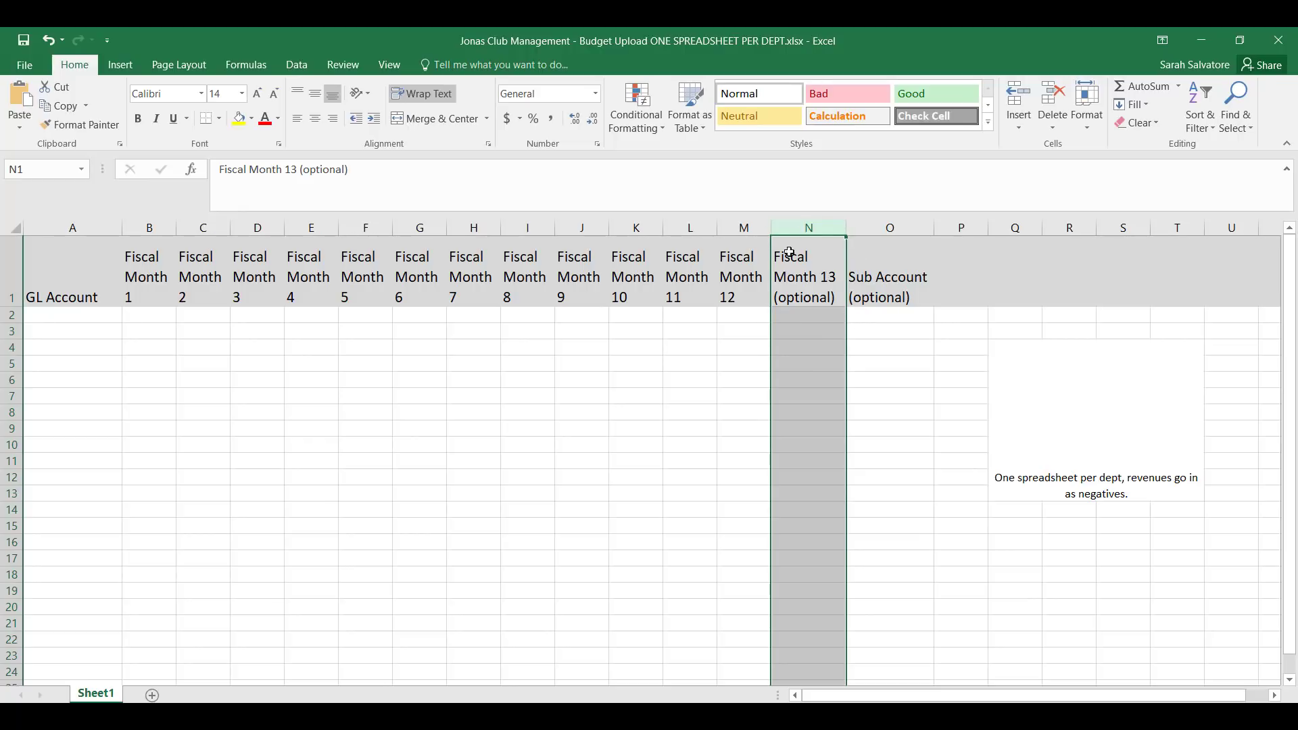
{"action": "left_click", "coordinate": [883, 260]}
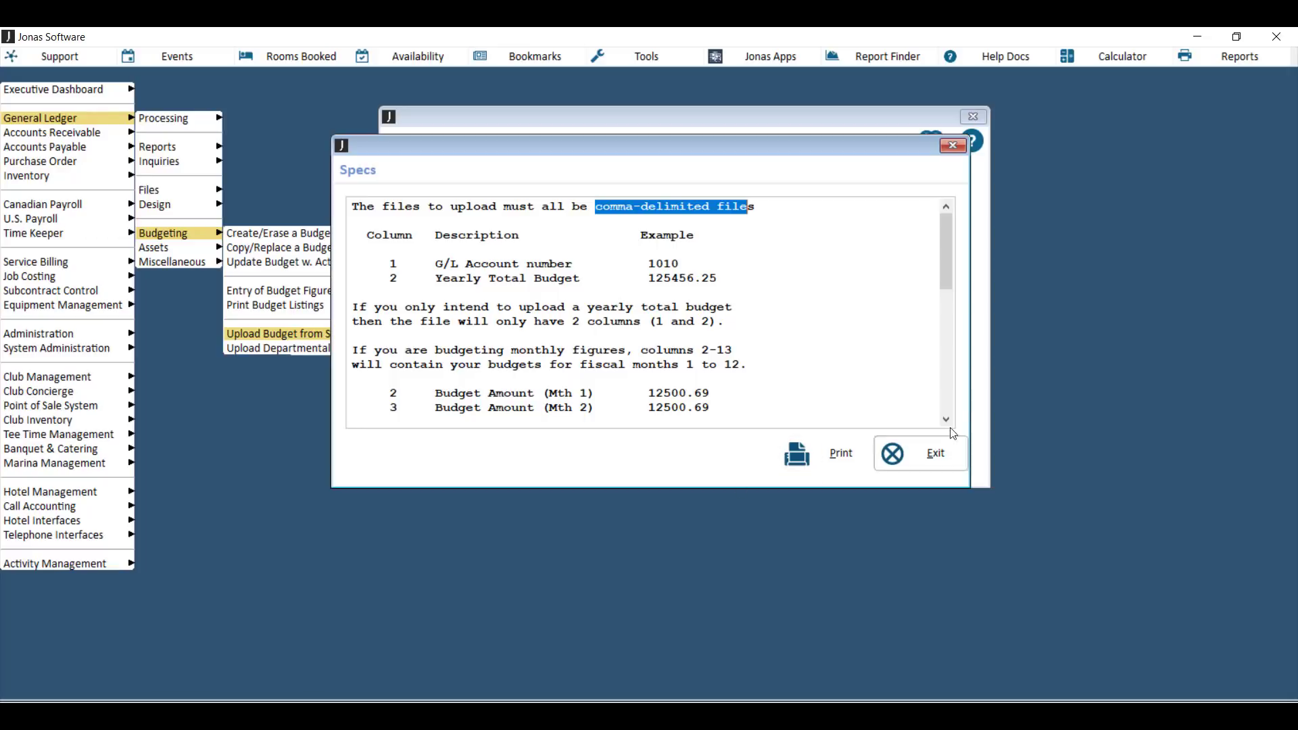
{"action": "left_click", "coordinate": [934, 472]}
{"action": "left_click", "coordinate": [933, 466]}
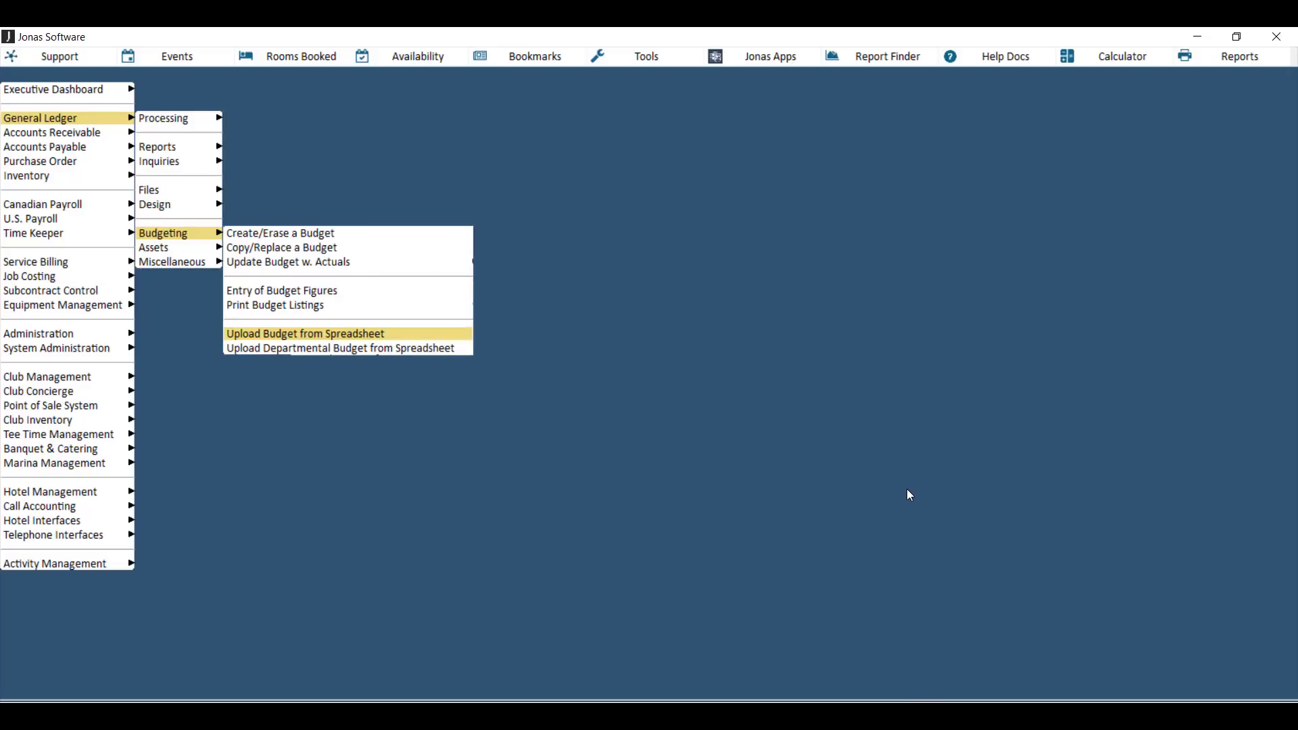
Open Upload Departmental Budget from Spreadsheet and choose the 2019 Forecasted budget as the budget code
{"action": "left_click", "coordinate": [363, 346]}
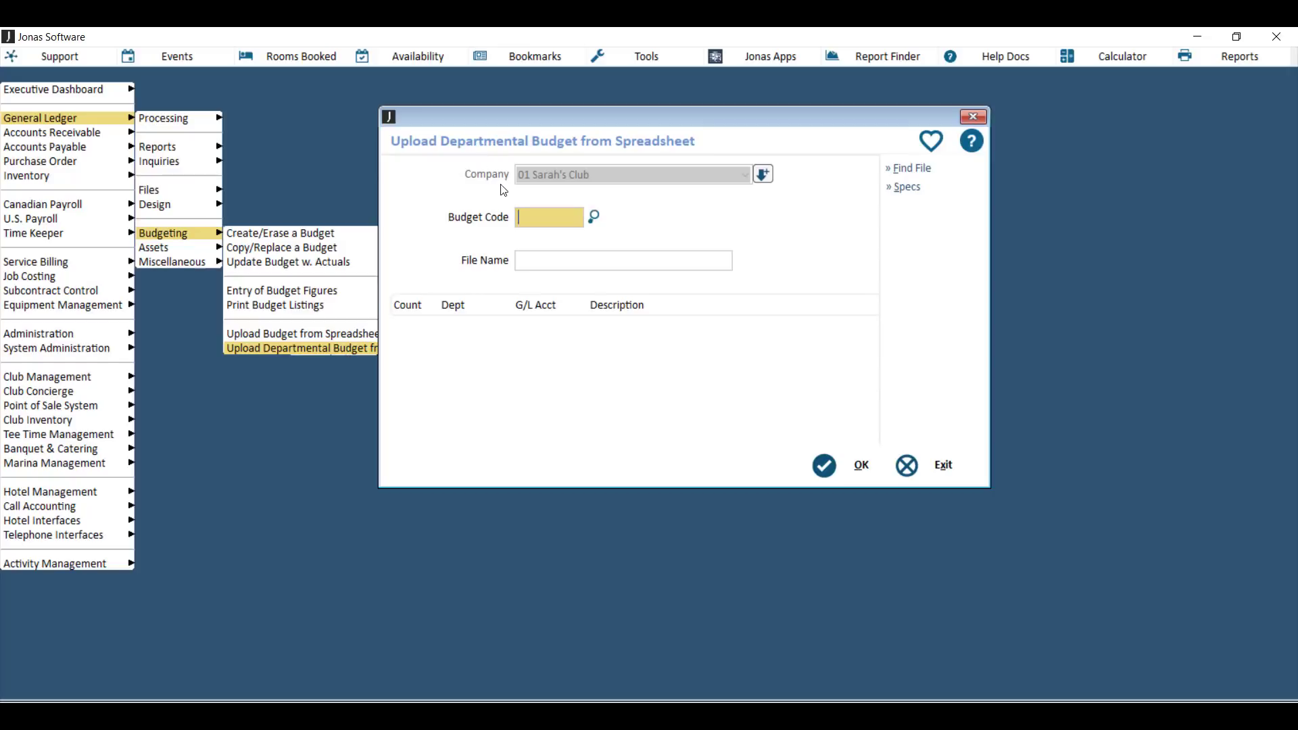
{"action": "left_click", "coordinate": [593, 217]}
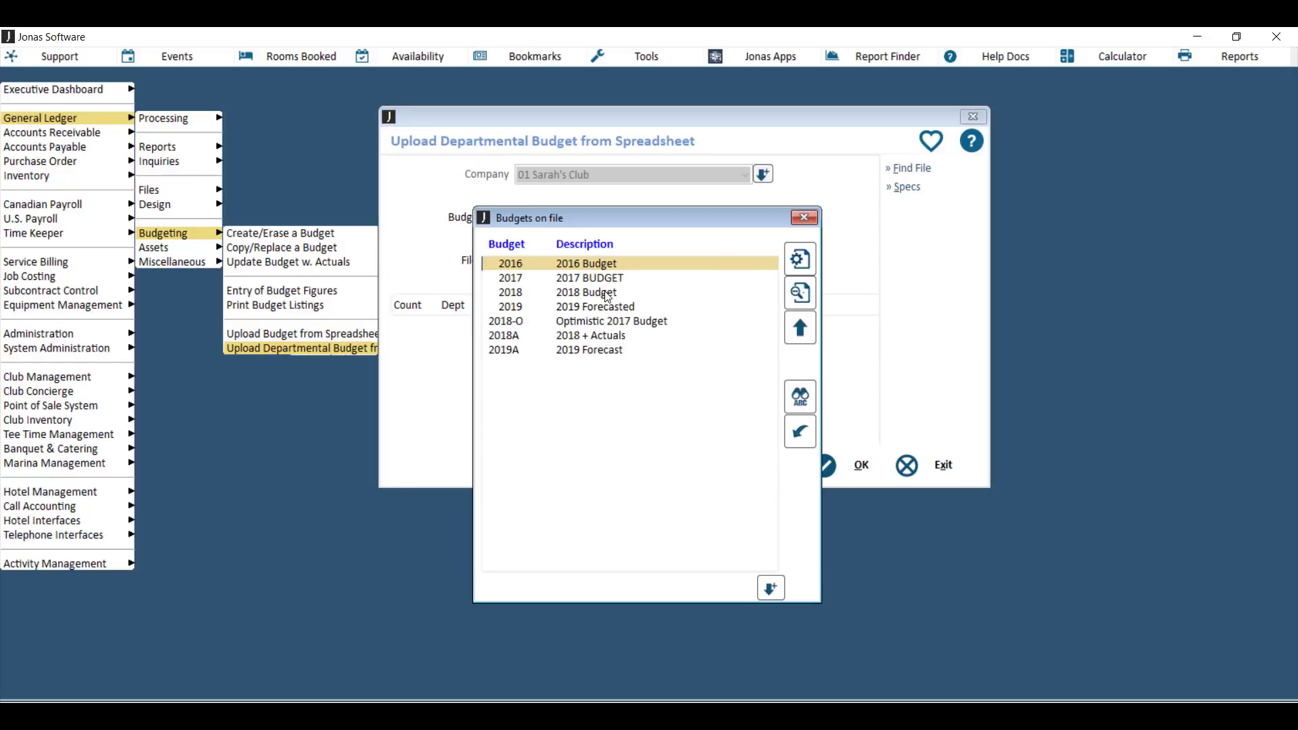
{"action": "double_click", "coordinate": [553, 311]}
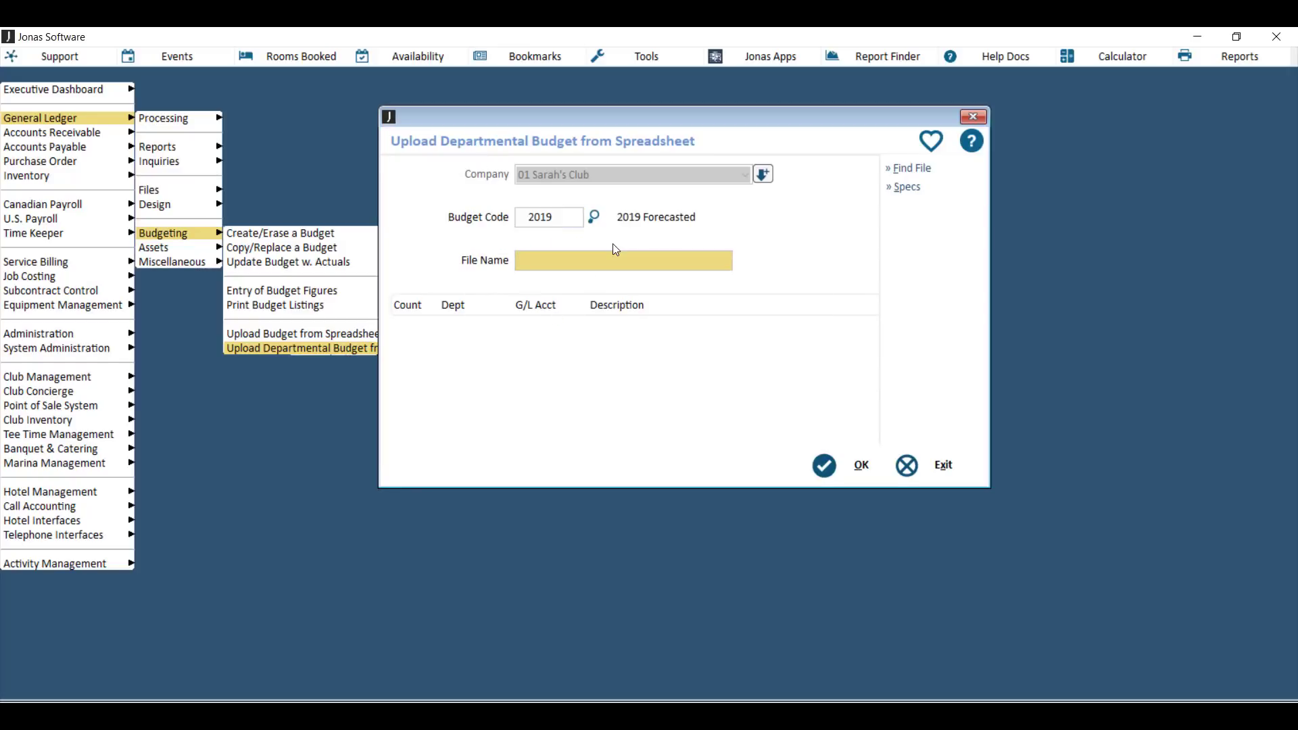
Open the departmental upload specs and examine the row counter, department, G/L account, monthly budget and subaccount column requirements
{"action": "left_click", "coordinate": [903, 187]}
{"action": "left_click_drag", "start_coordinate": [389, 264], "coordinate": [666, 264]}
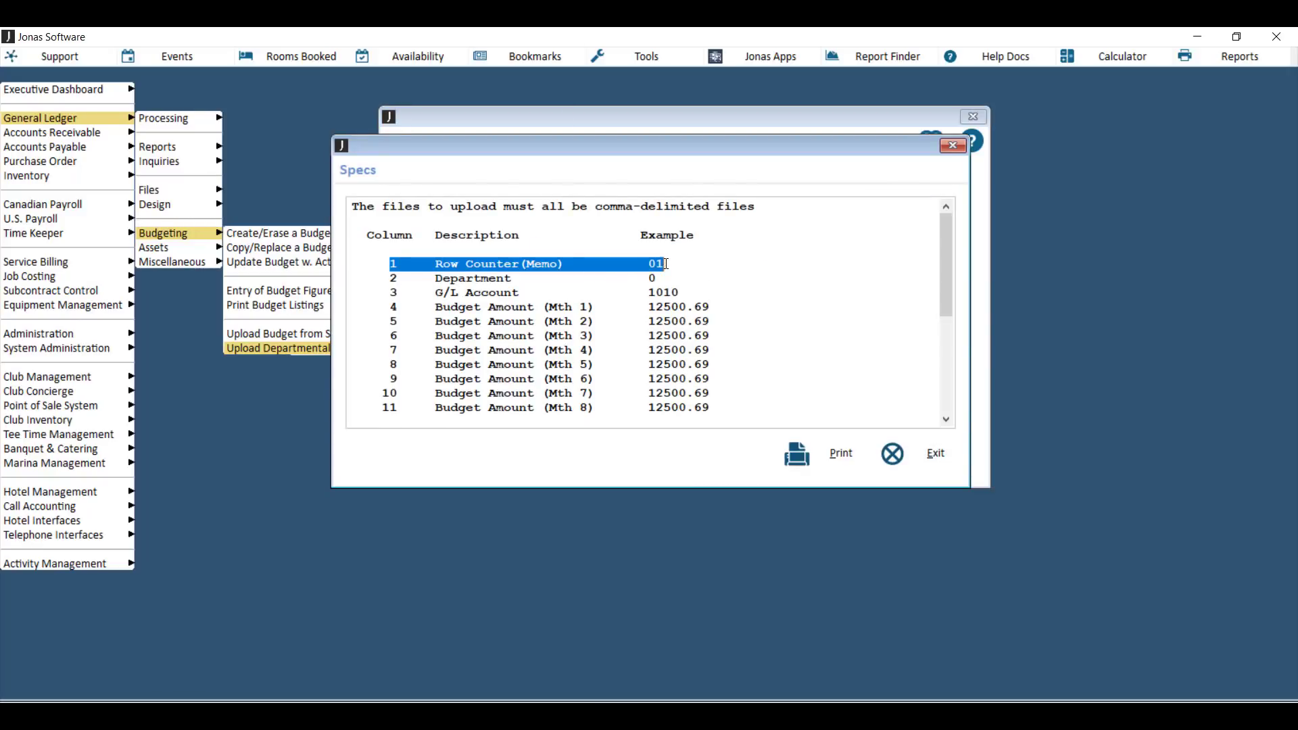
{"action": "left_click", "coordinate": [666, 264]}
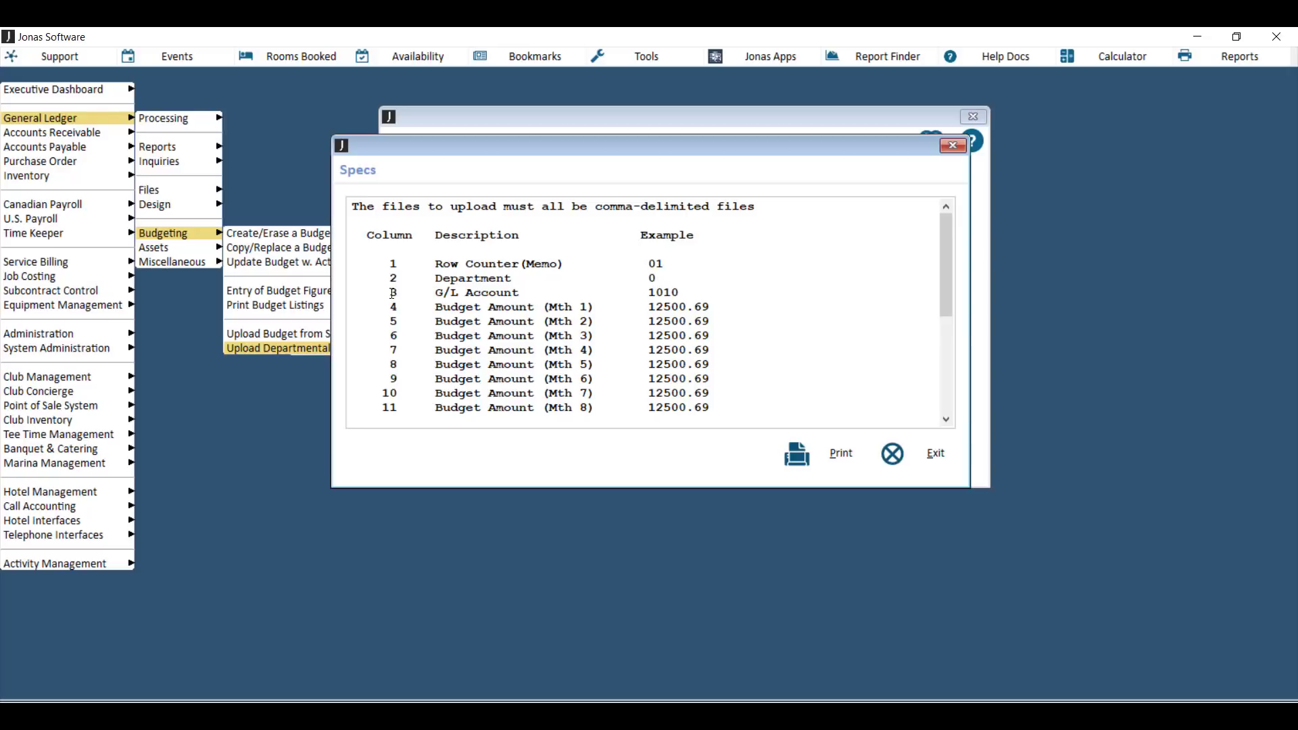
{"action": "left_click_drag", "start_coordinate": [392, 293], "coordinate": [693, 291]}
{"action": "left_click_drag", "start_coordinate": [391, 307], "coordinate": [710, 308]}
{"action": "scroll", "coordinate": [634, 275], "scroll_direction": "down", "scroll_amount": 2}
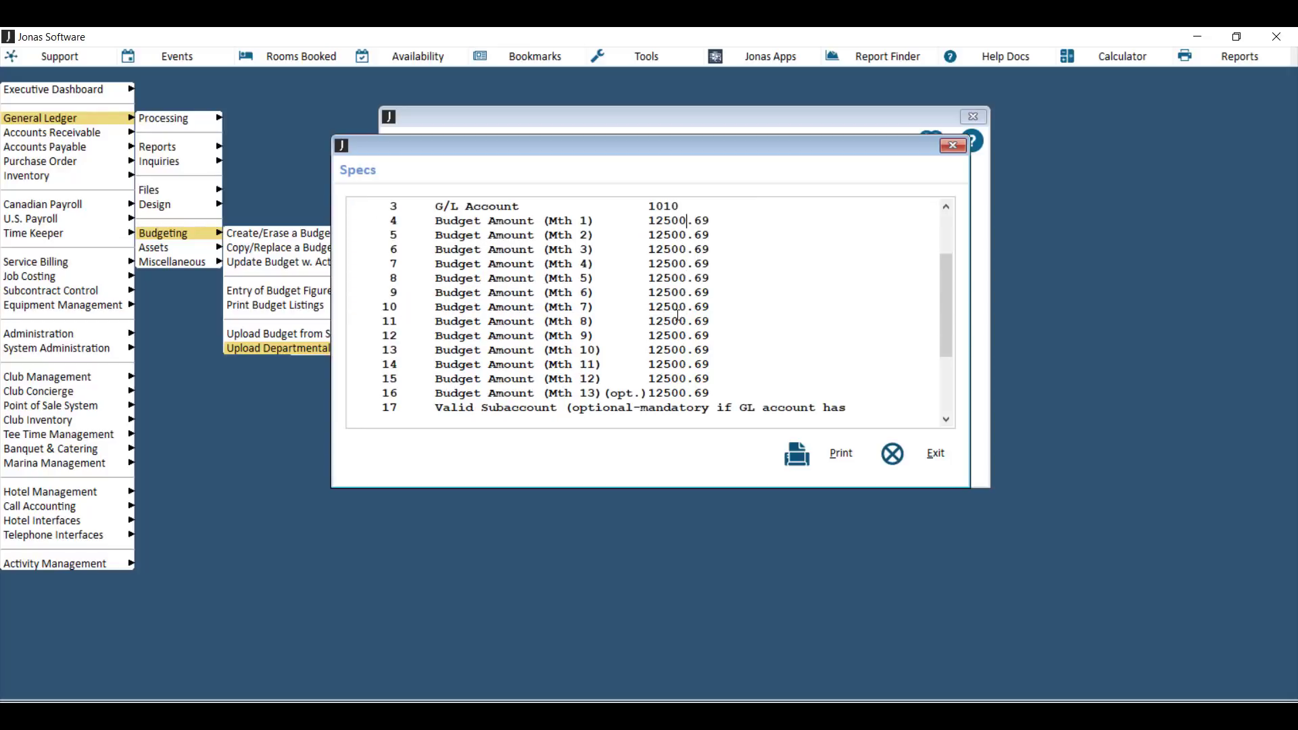
{"action": "scroll", "coordinate": [572, 399], "scroll_direction": "down", "scroll_amount": 3}
{"action": "left_click_drag", "start_coordinate": [435, 277], "coordinate": [631, 277]}
{"action": "left_click", "coordinate": [634, 276]}
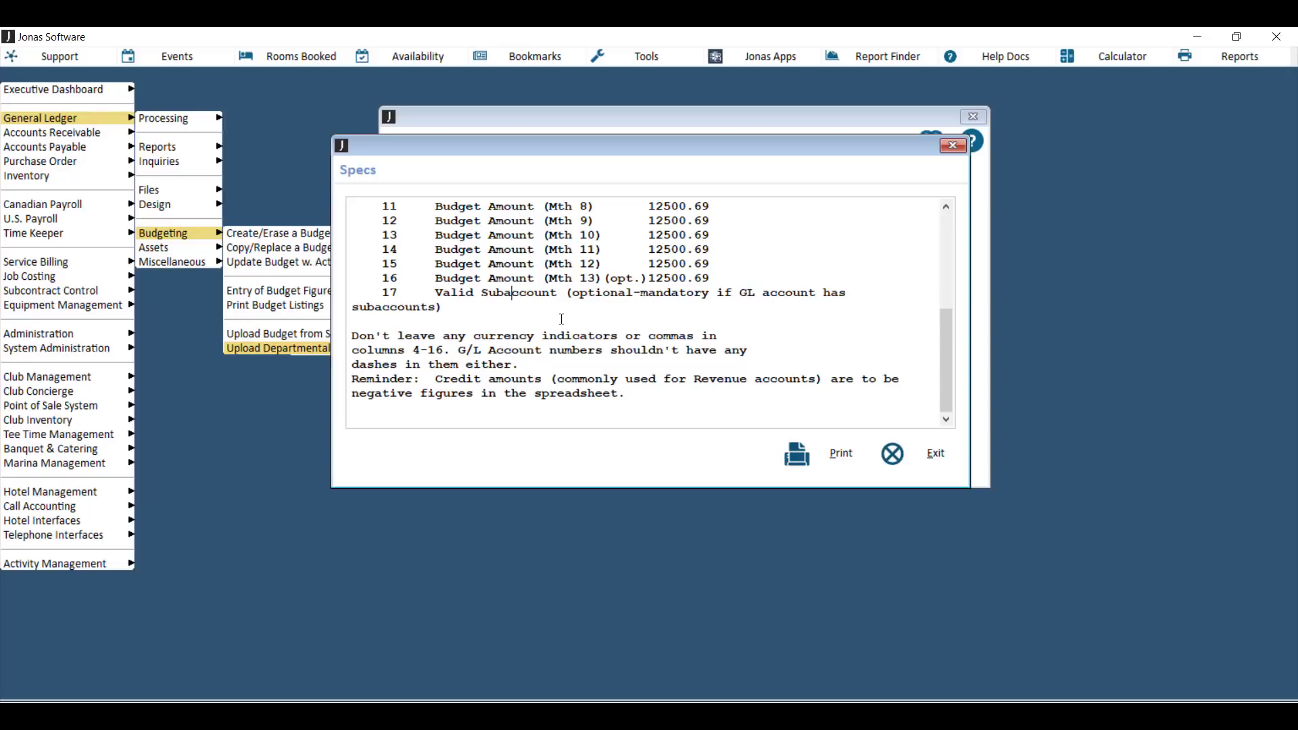
Switch to the Budget Upload ALL DEPT ON ONE SHEET workbook in Excel and examine its header columns through Valid Subaccount
{"action": "mouse_move", "coordinate": [690, 717]}
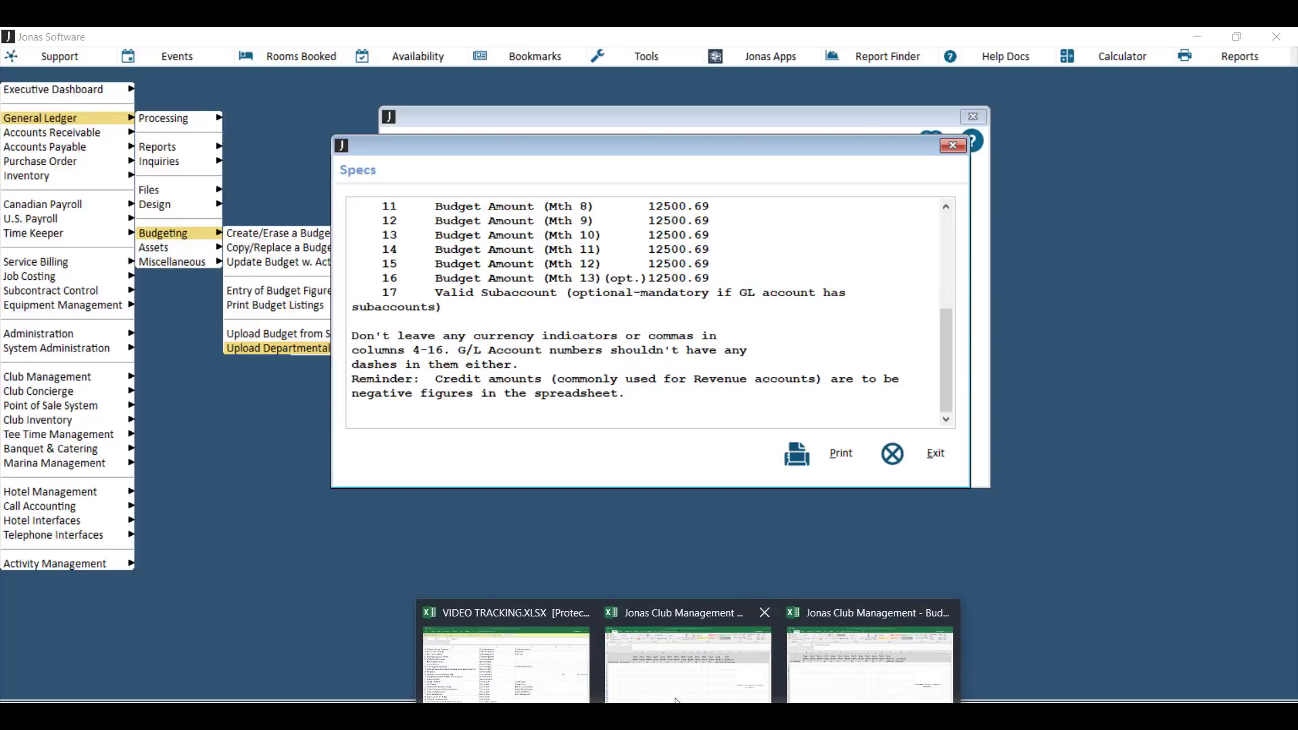
{"action": "left_click", "coordinate": [673, 683]}
{"action": "scroll", "coordinate": [364, 437], "scroll_direction": "left", "scroll_amount": 1}
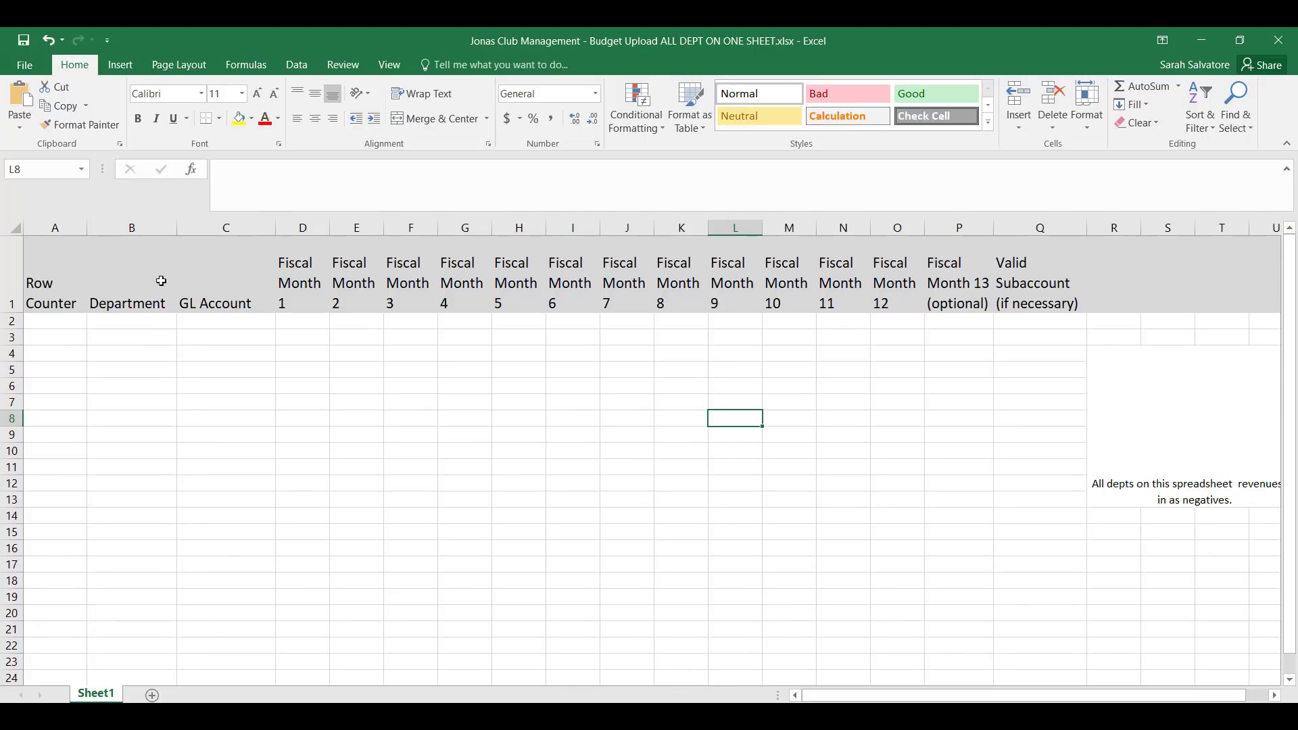
{"action": "left_click_drag", "start_coordinate": [286, 309], "coordinate": [1006, 294]}
{"action": "left_click", "coordinate": [1006, 295]}
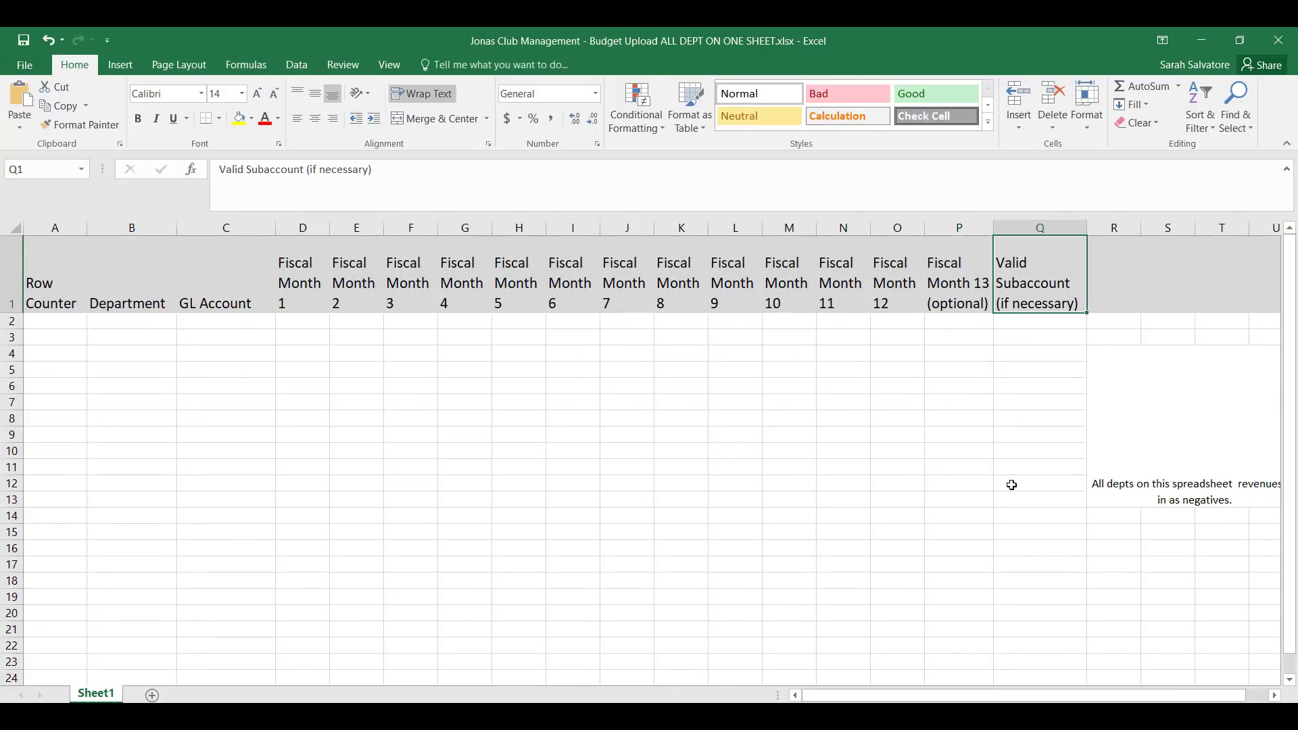
Return to Jonas, review the departmental upload specs from the beginning and exit Upload Departmental Budget from Spreadsheet
{"action": "left_click", "coordinate": [648, 717]}
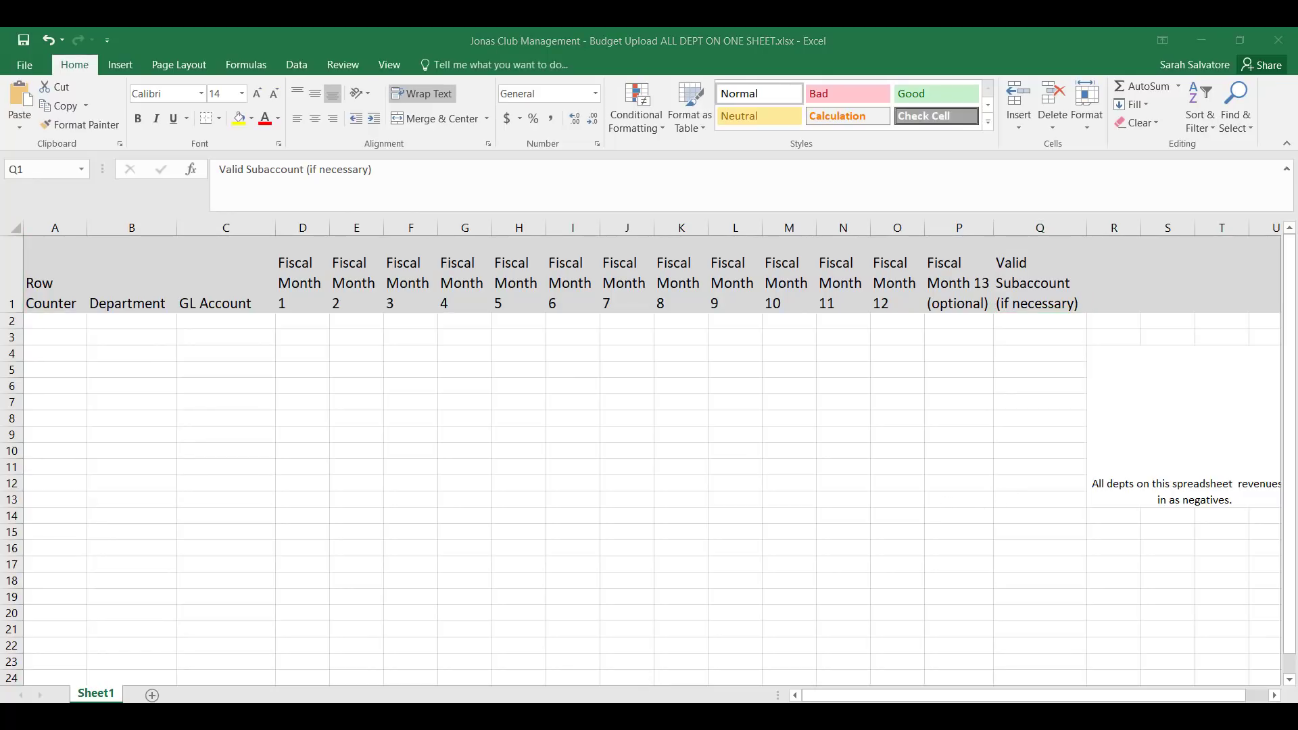
{"action": "left_click", "coordinate": [623, 699]}
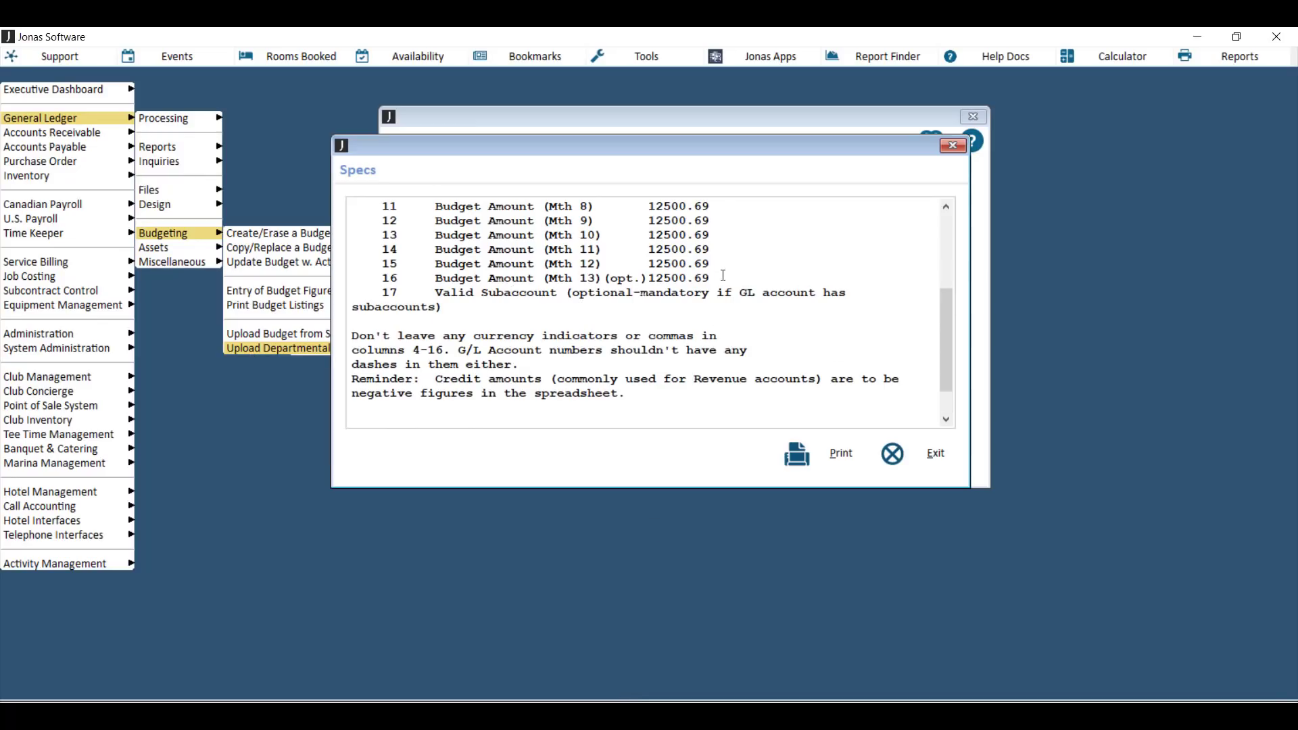
{"action": "scroll", "coordinate": [788, 290], "scroll_direction": "up", "scroll_amount": 5}
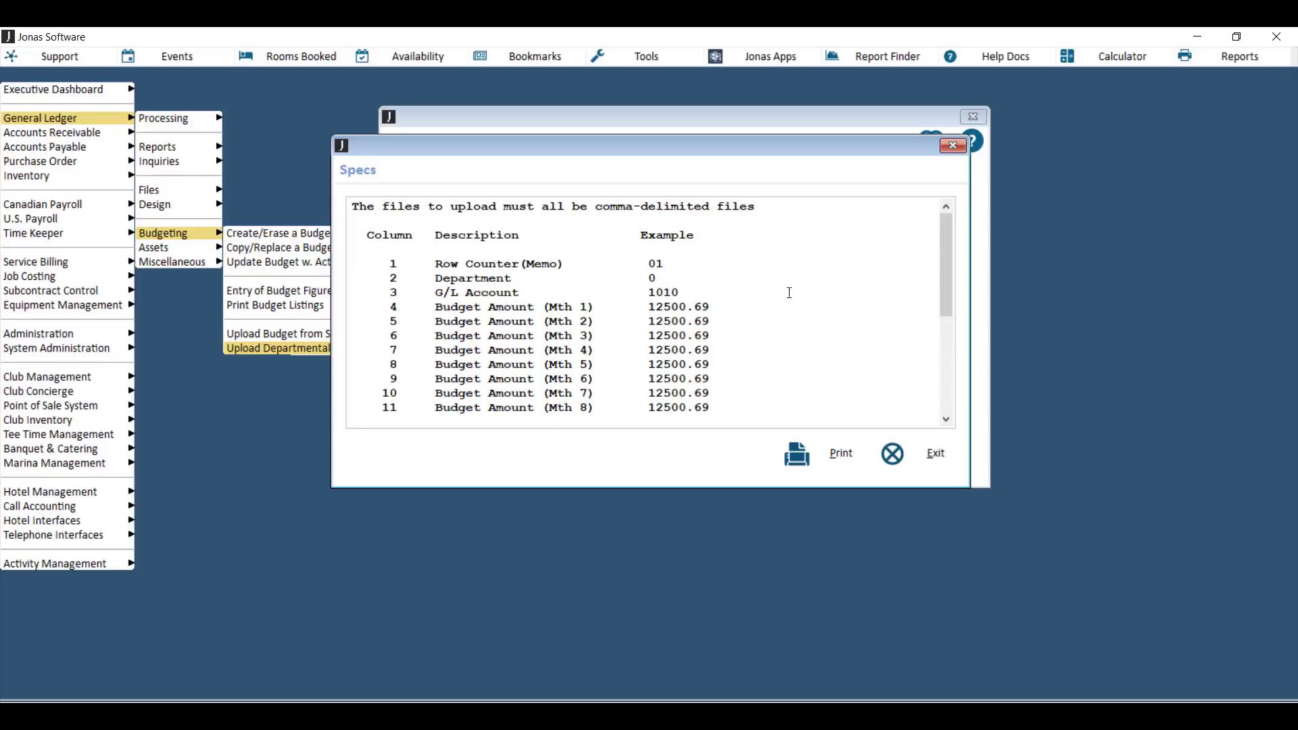
{"action": "left_click", "coordinate": [893, 472]}
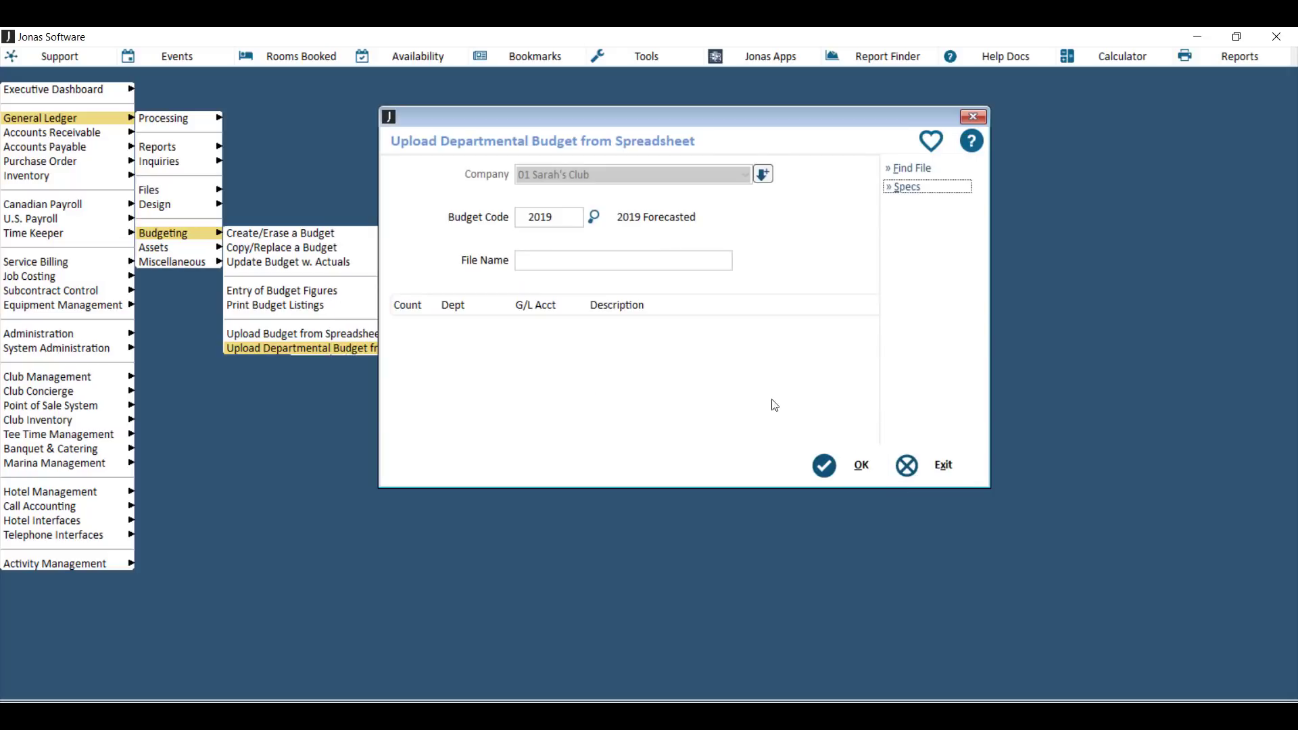
{"action": "left_click", "coordinate": [539, 256]}
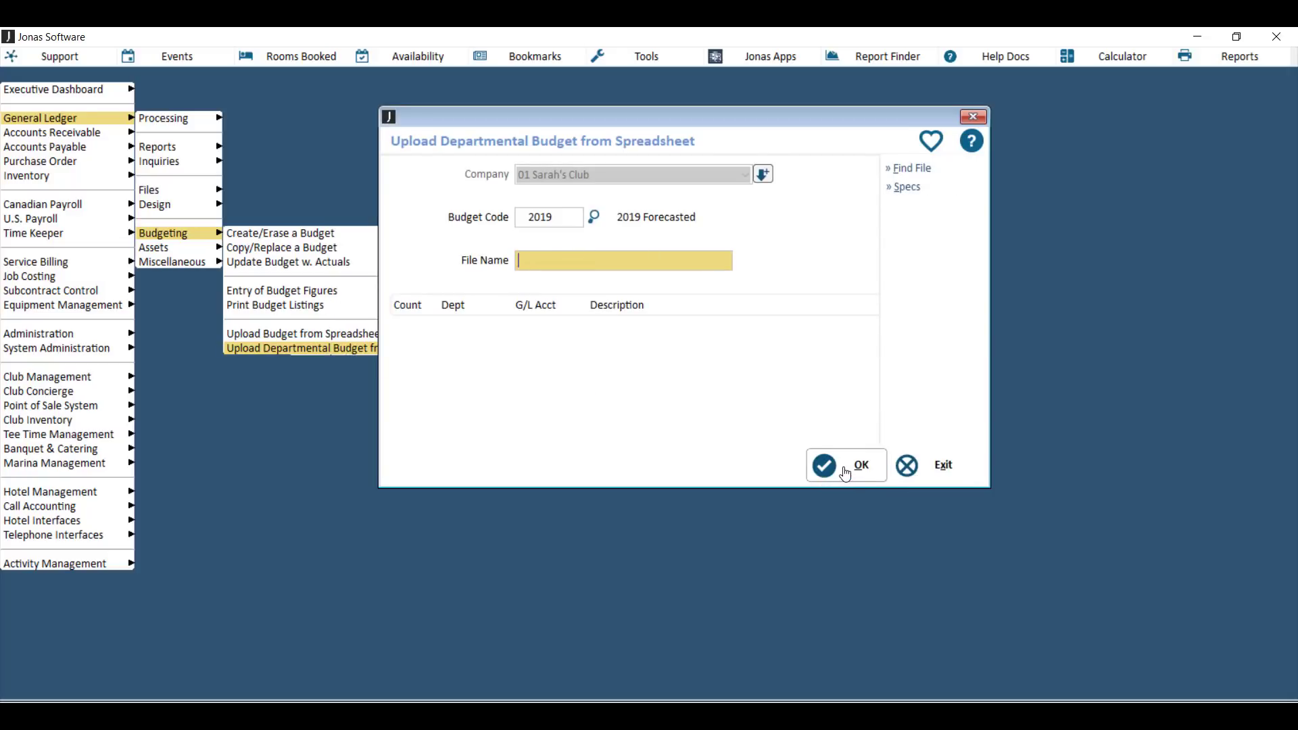
{"action": "left_click", "coordinate": [930, 484]}
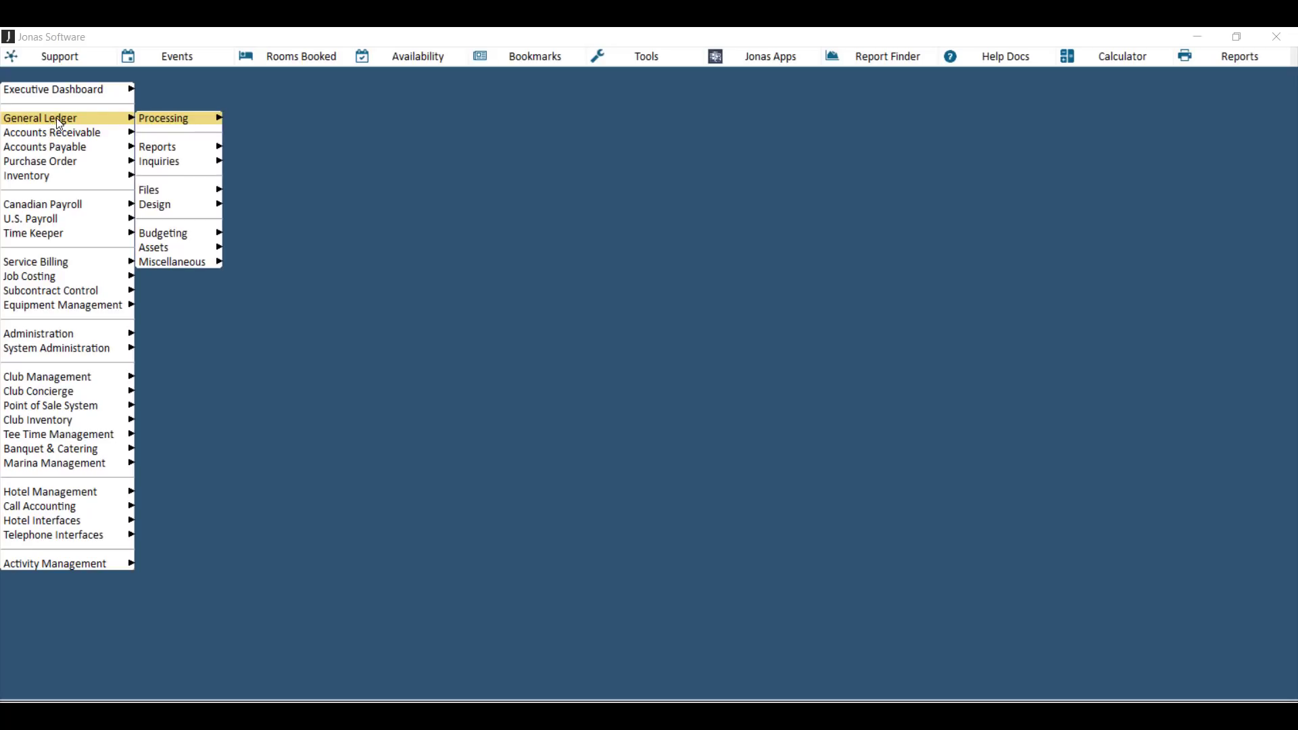
Open Print Budget Listings from General Ledger budgeting and set the budget code to 2019
{"action": "left_click", "coordinate": [180, 236]}
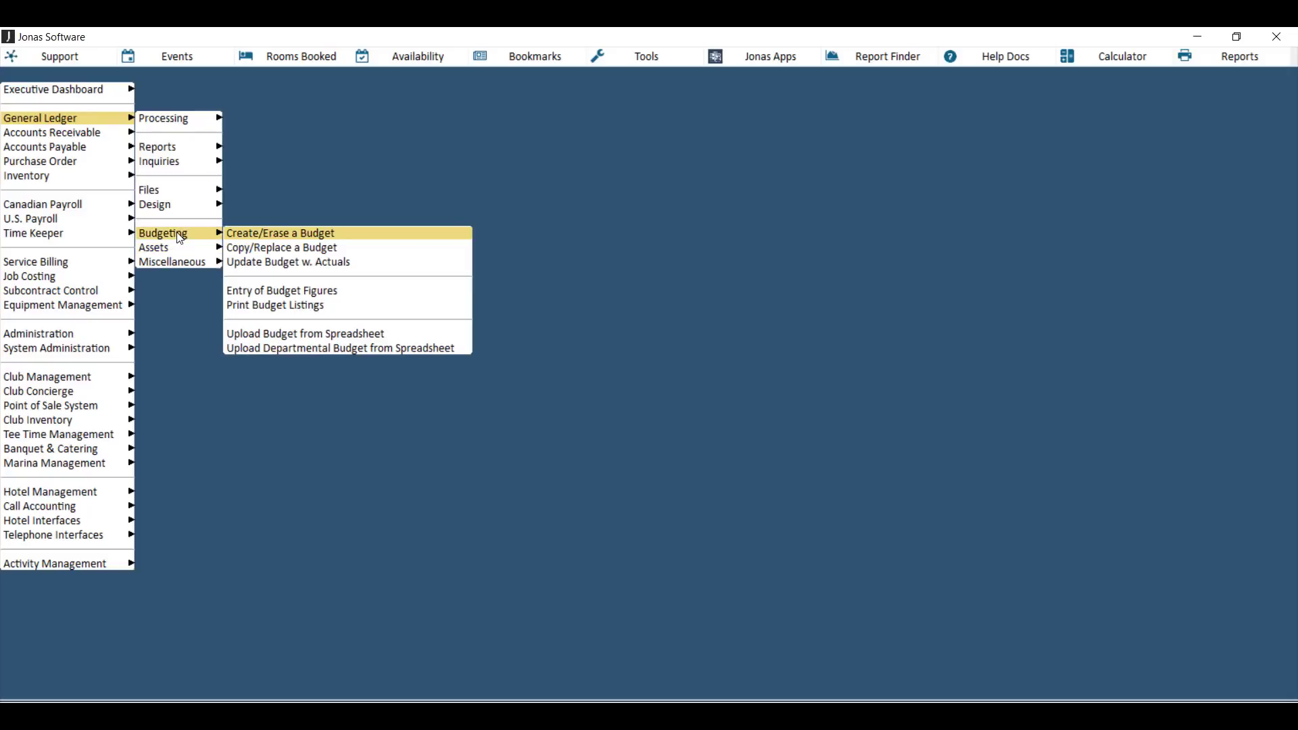
{"action": "left_click", "coordinate": [276, 309]}
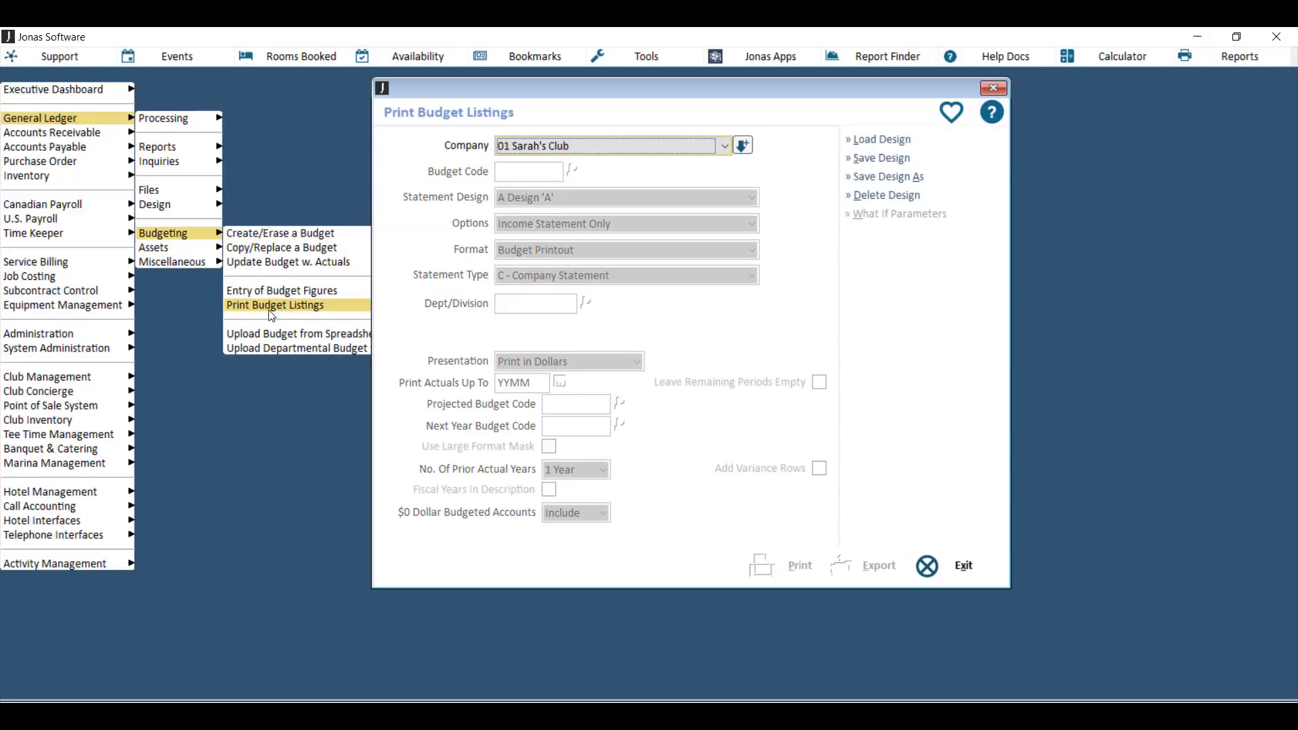
{"action": "type", "text": "2019"}
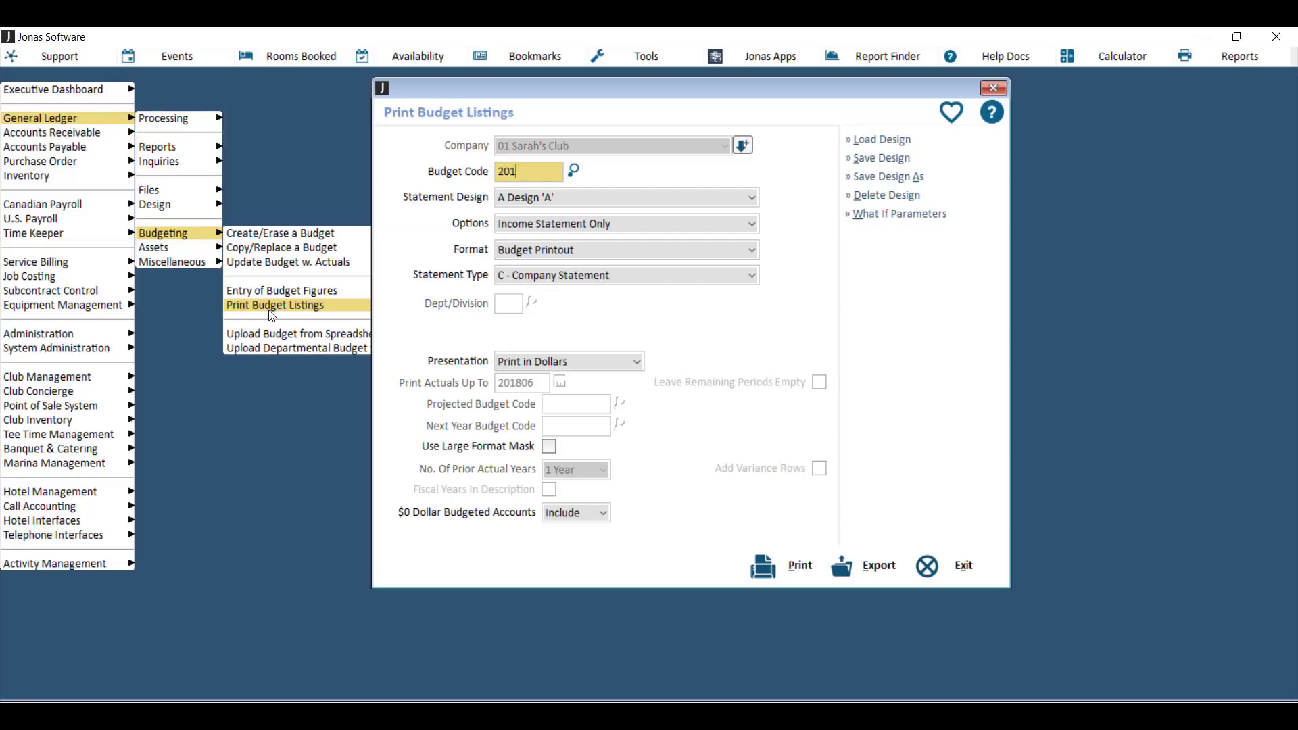
{"action": "key", "text": "Tab"}
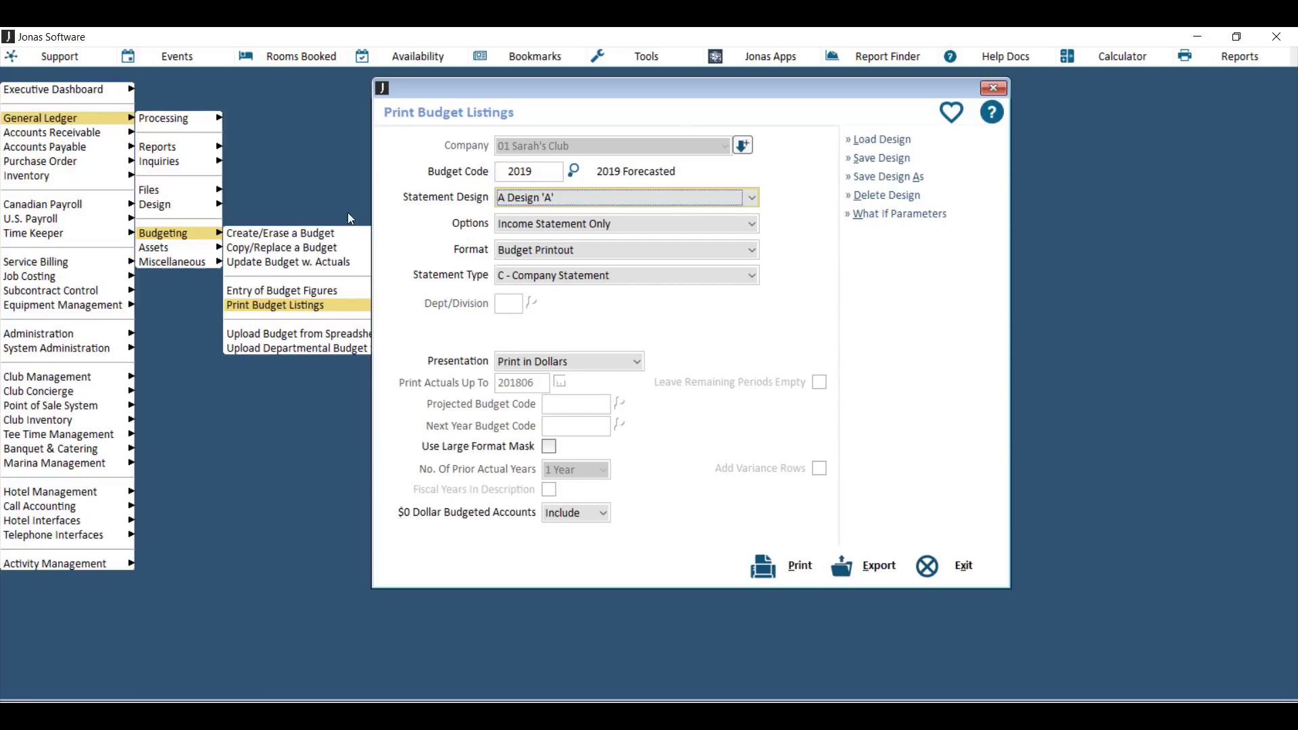
Review the statement design and statement options for the budget listing, keeping Design 'A' and Income Statement Only
{"action": "left_click", "coordinate": [534, 197]}
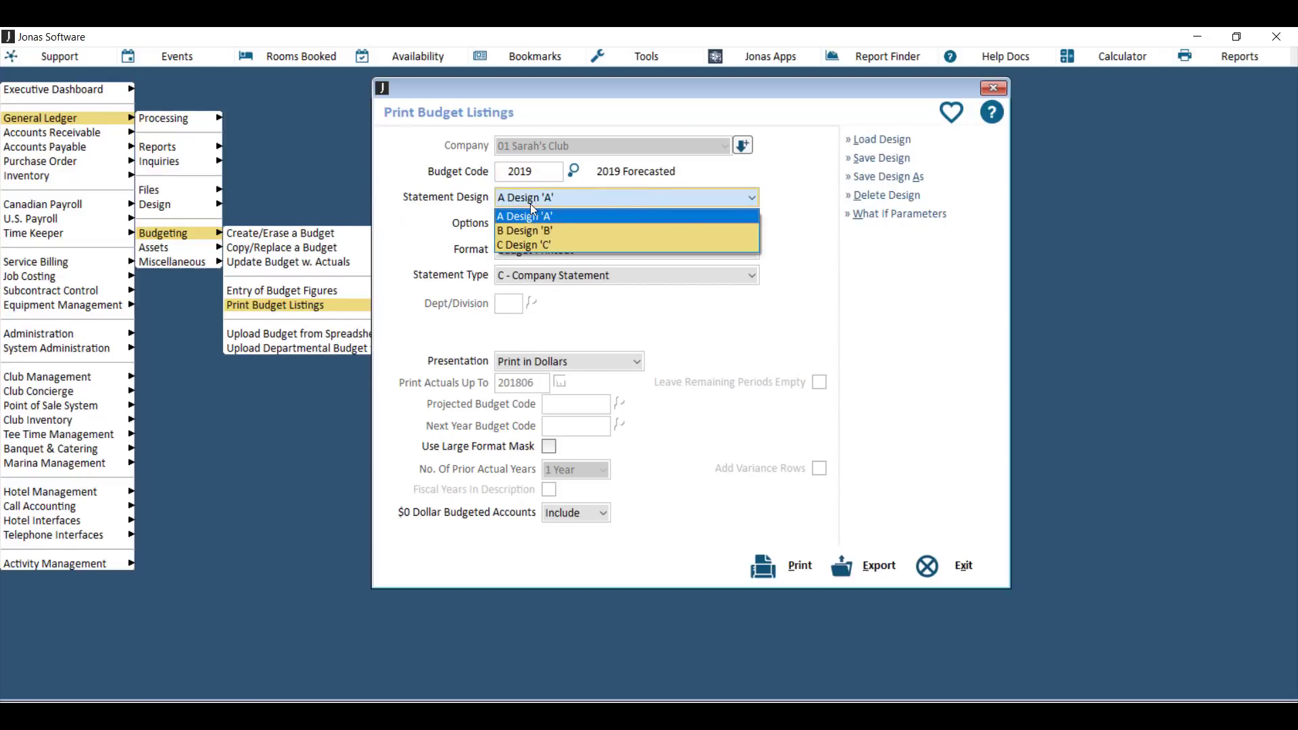
{"action": "left_click", "coordinate": [540, 199]}
{"action": "left_click", "coordinate": [571, 226]}
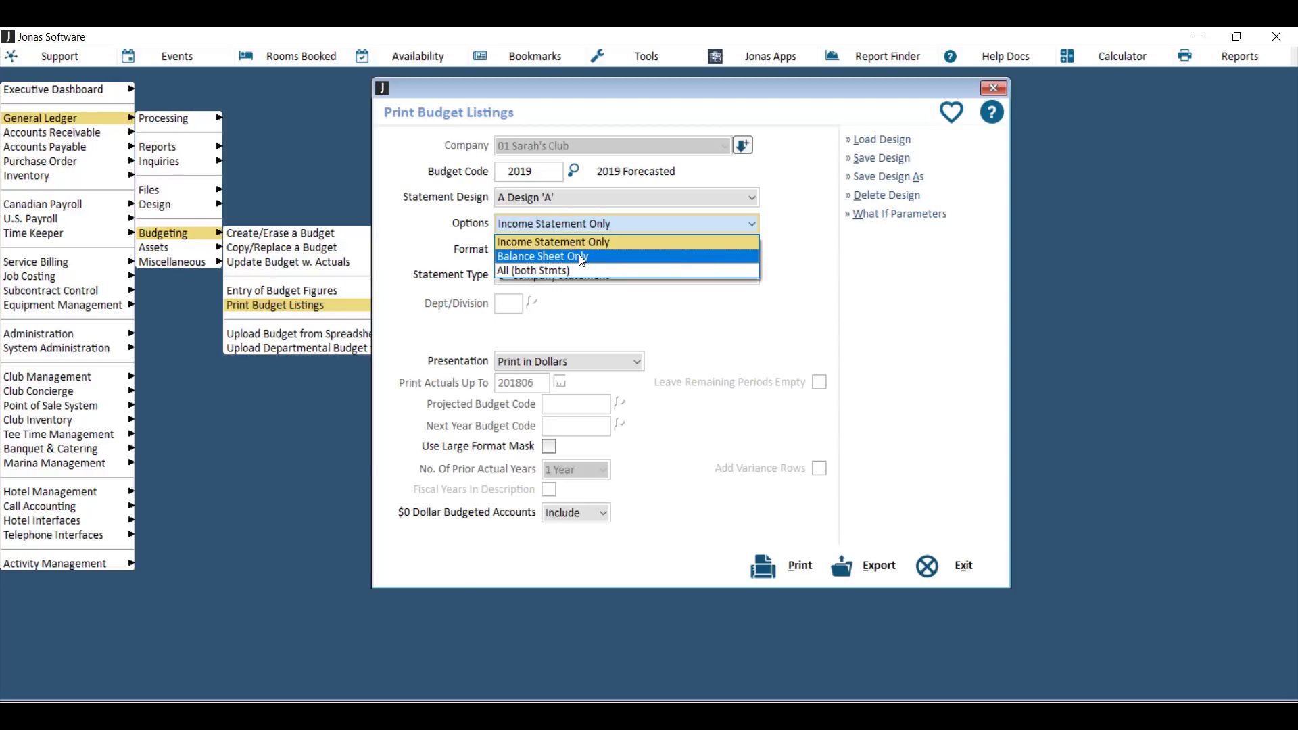
{"action": "left_click", "coordinate": [586, 233]}
Set the listing format to Report Worksheet (budget vs actuals) and the statement type to C - Company Statement
{"action": "left_click", "coordinate": [536, 253]}
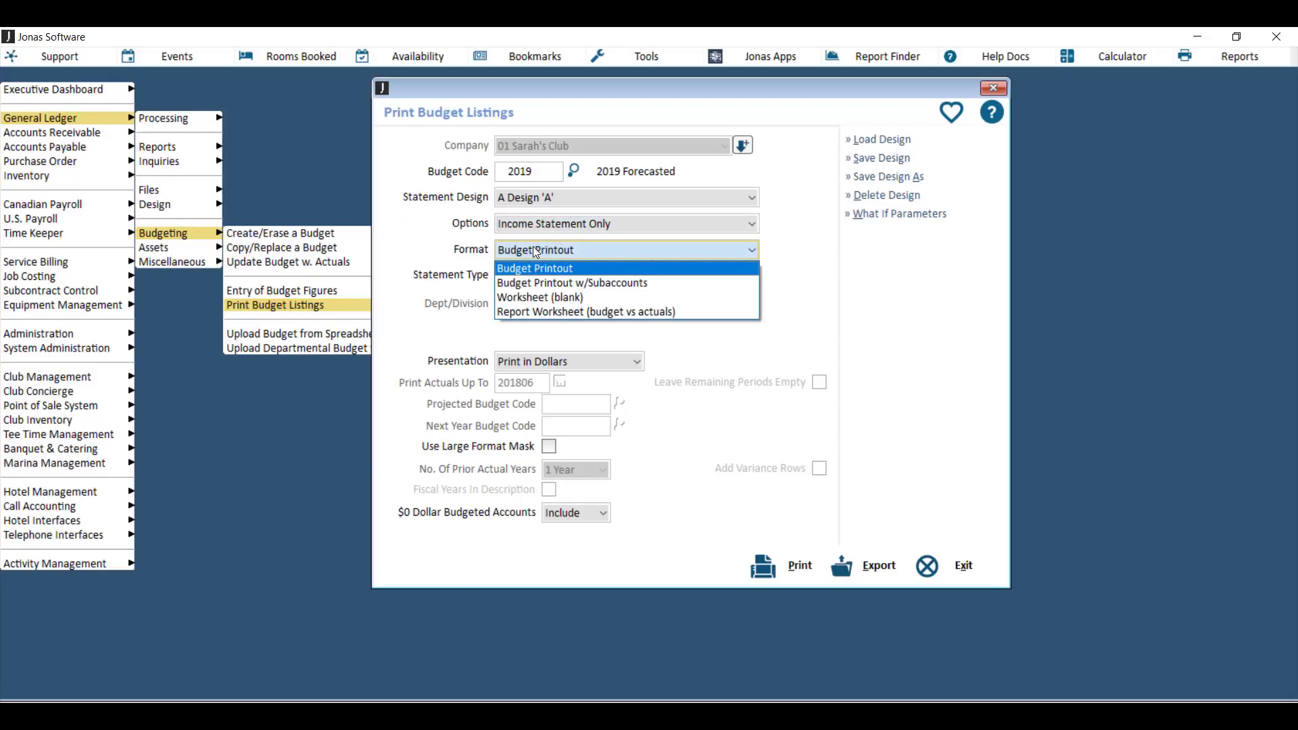
{"action": "left_click", "coordinate": [592, 315]}
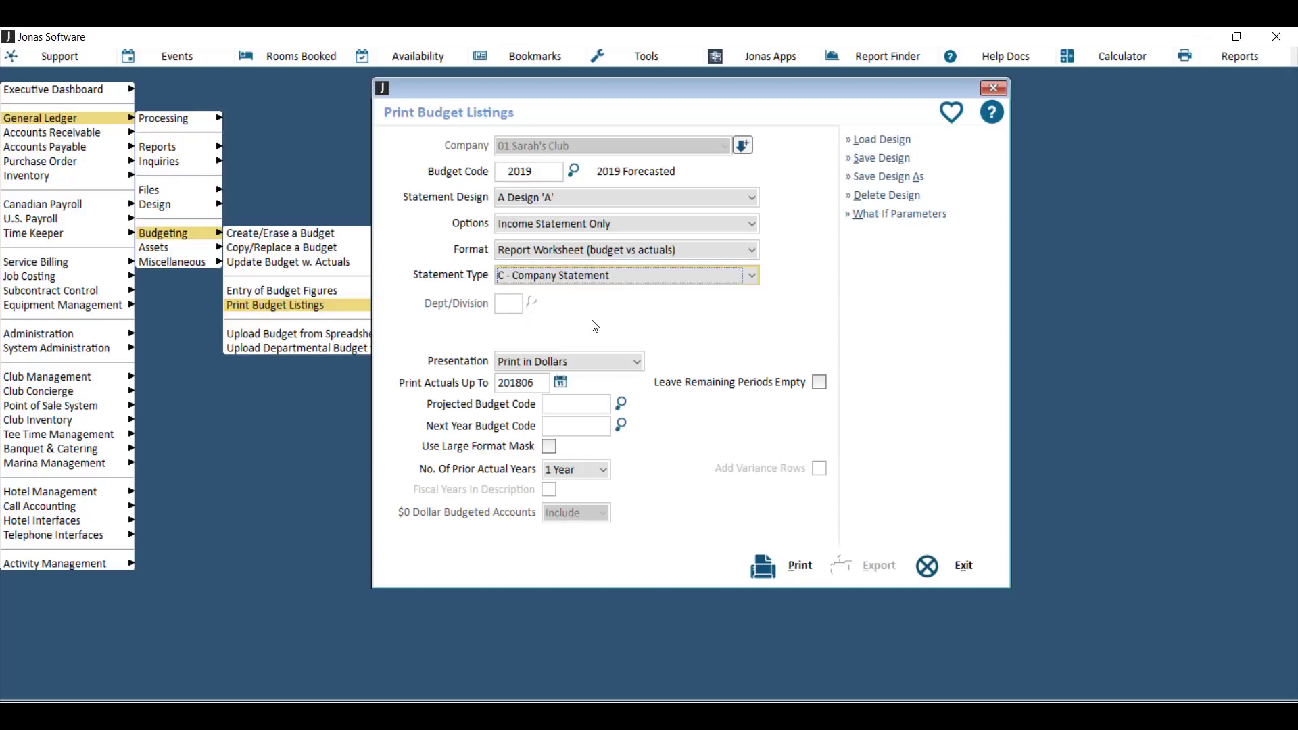
{"action": "left_click", "coordinate": [585, 277]}
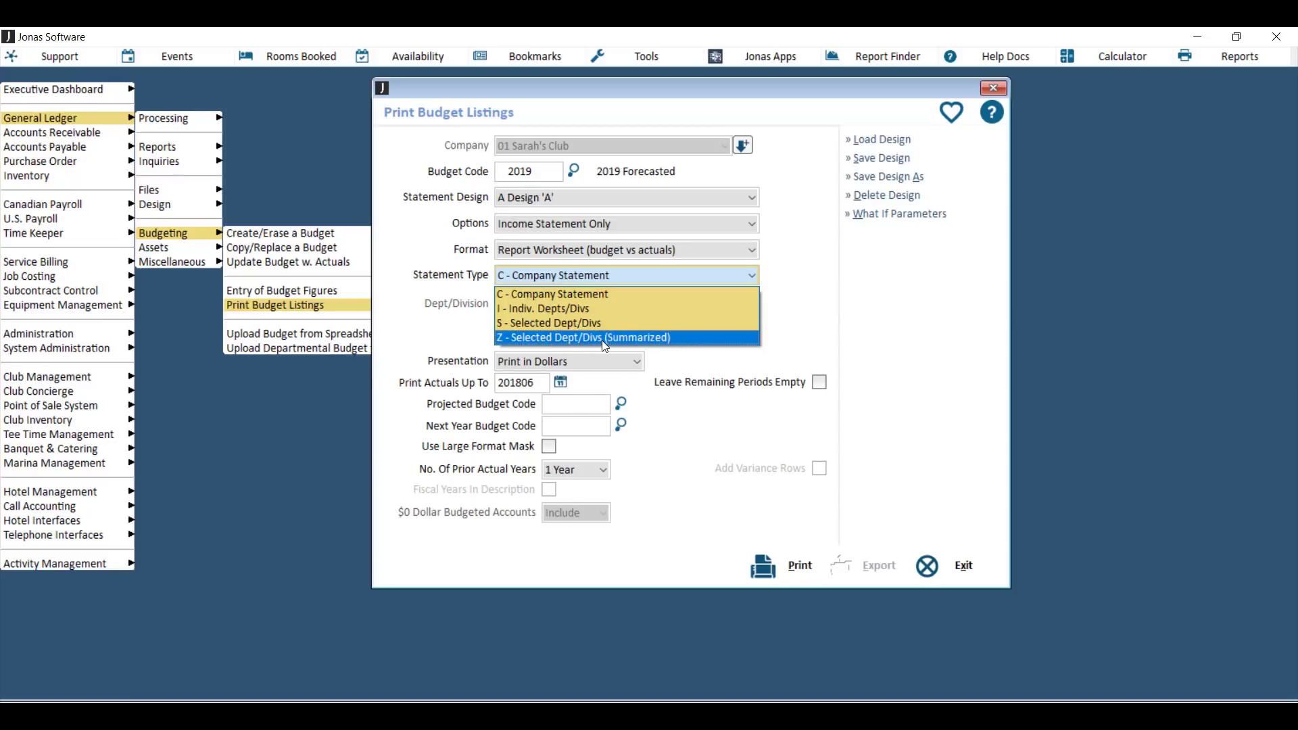
{"action": "left_click", "coordinate": [588, 298]}
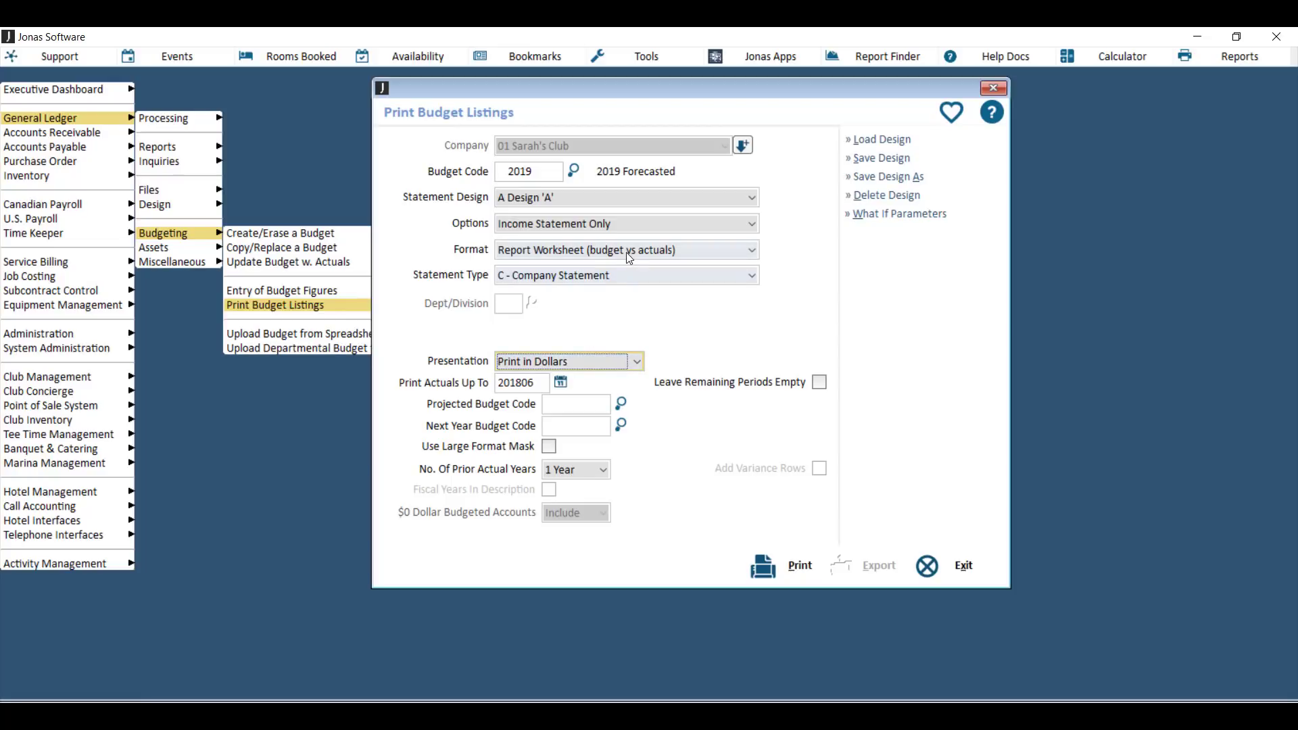
Choose budget 2018-O, Optimistic 2017 Budget, as the projected budget code
{"action": "left_click", "coordinate": [559, 405]}
{"action": "left_click", "coordinate": [621, 404]}
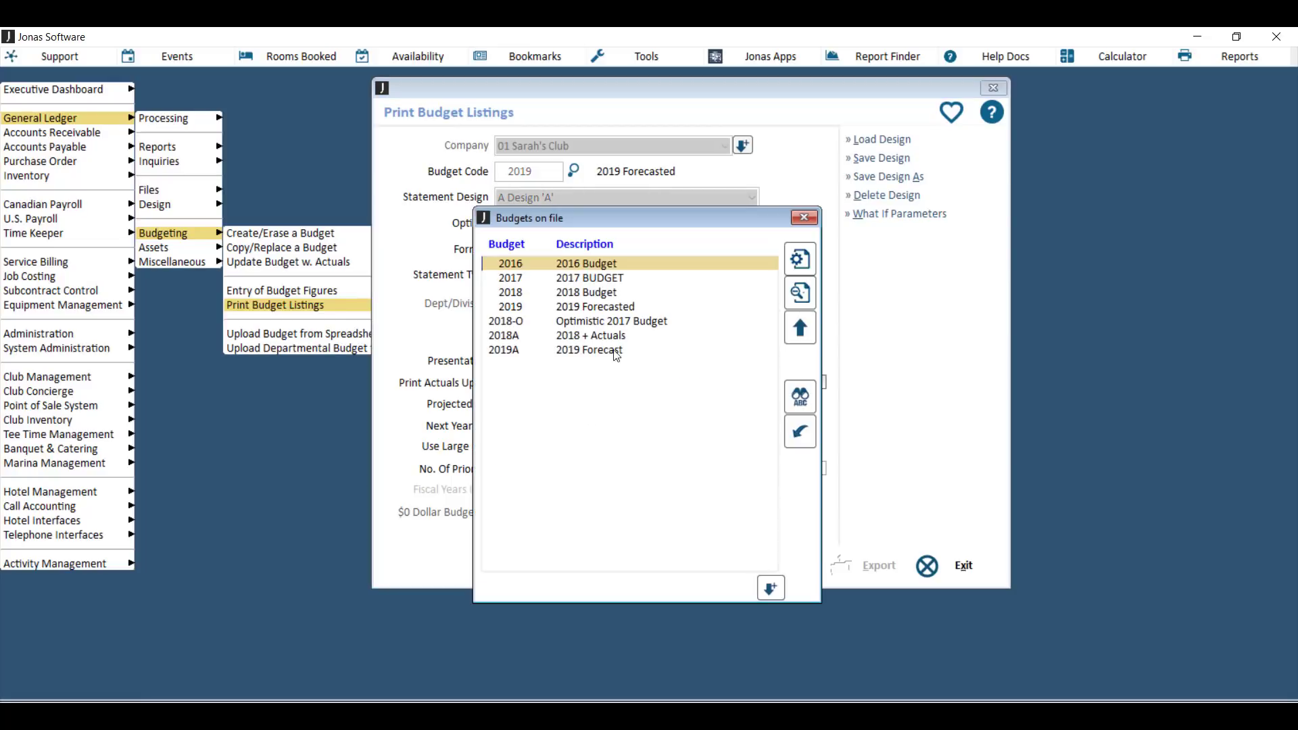
{"action": "double_click", "coordinate": [629, 325]}
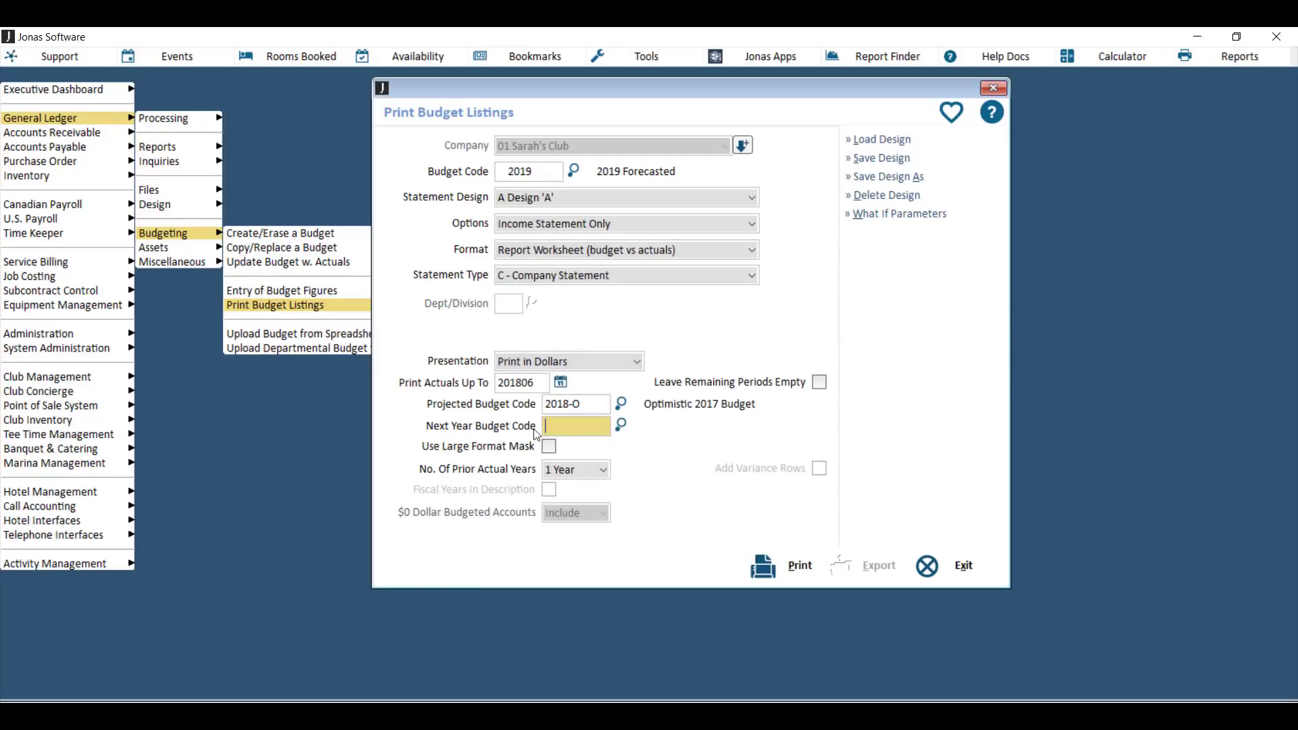
Choose budget 2019, 2019 Forecasted, as the next year budget code and print the Report Worksheet listing
{"action": "left_click", "coordinate": [621, 424]}
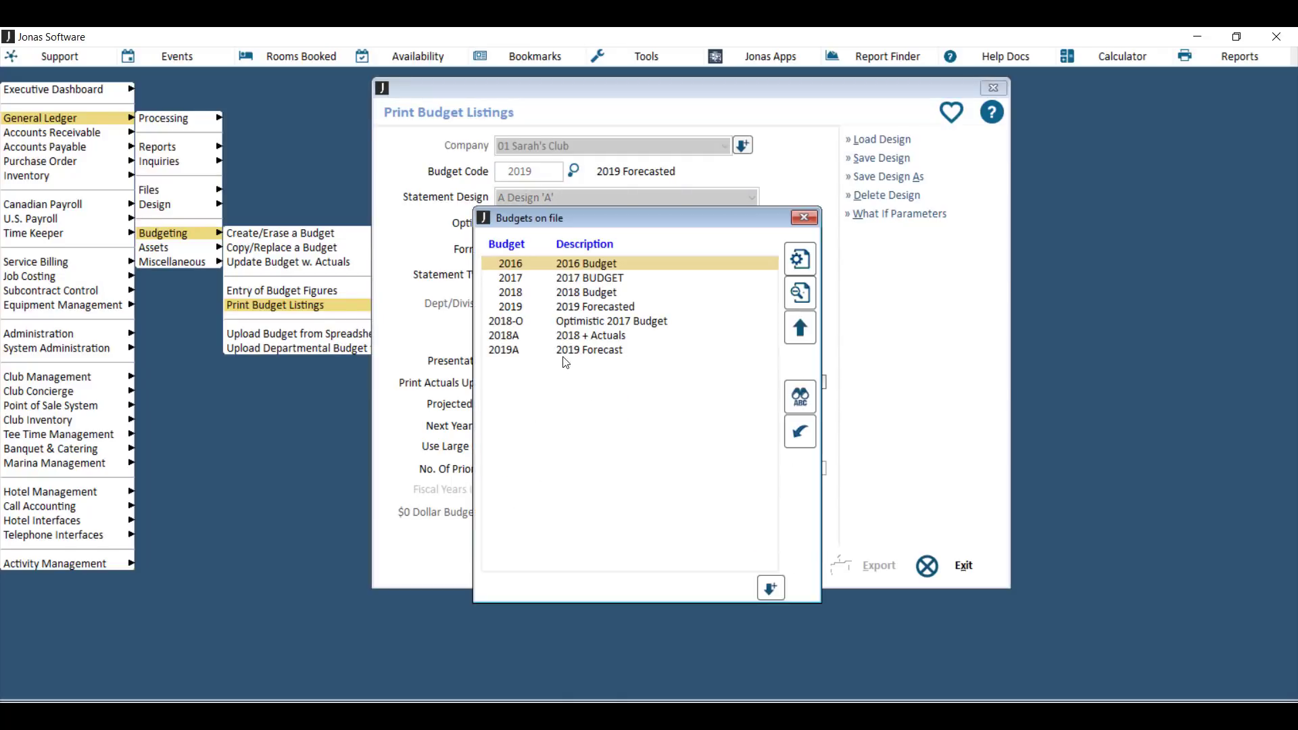
{"action": "double_click", "coordinate": [595, 306]}
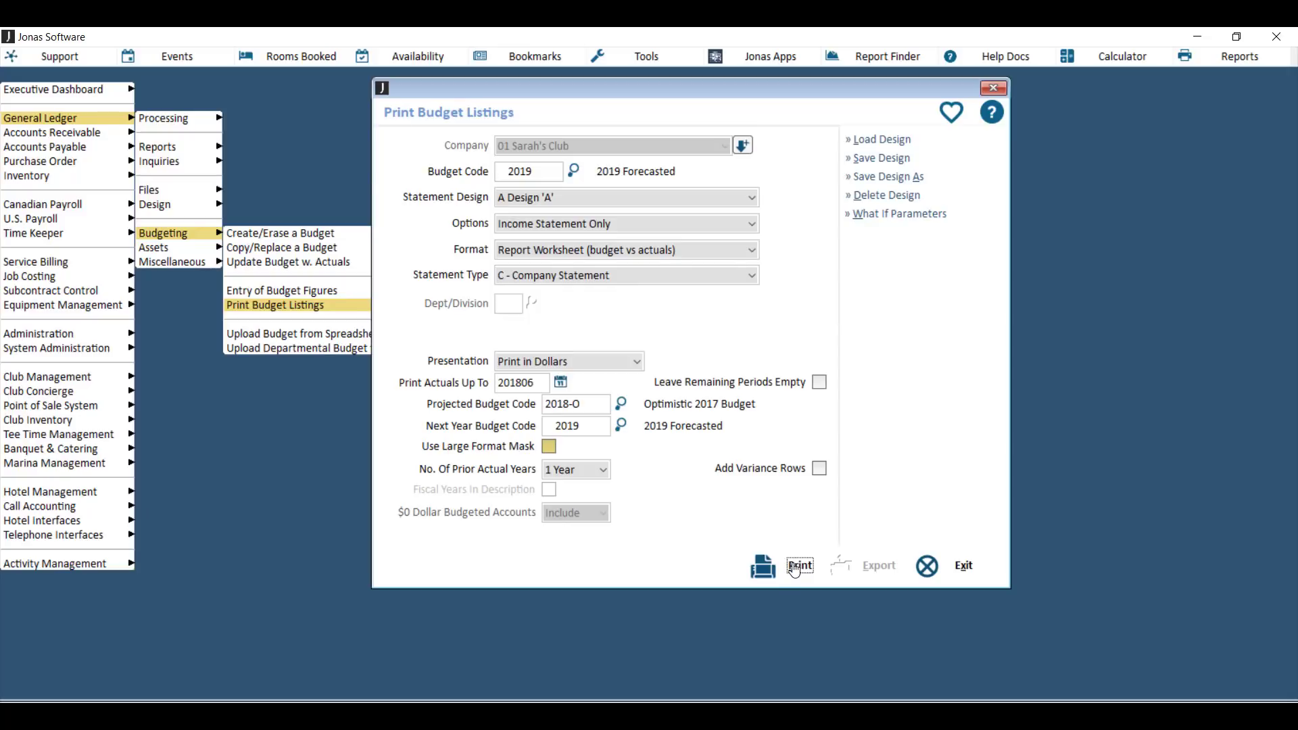
{"action": "left_click", "coordinate": [798, 568]}
{"action": "left_click", "coordinate": [433, 242]}
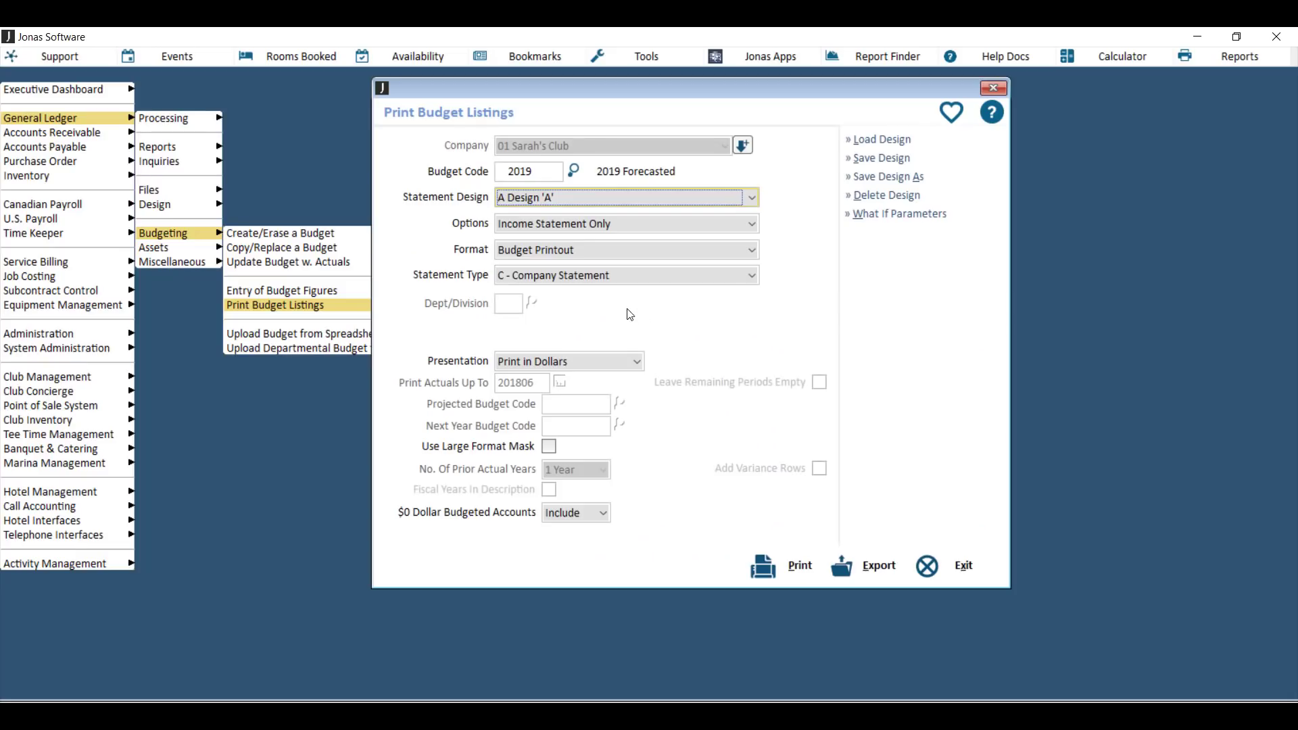
Export the 2019 budget listing in Budget Printout format to Excel and select the G/L Description and Total Year columns
{"action": "left_click", "coordinate": [598, 249]}
{"action": "left_click", "coordinate": [552, 269]}
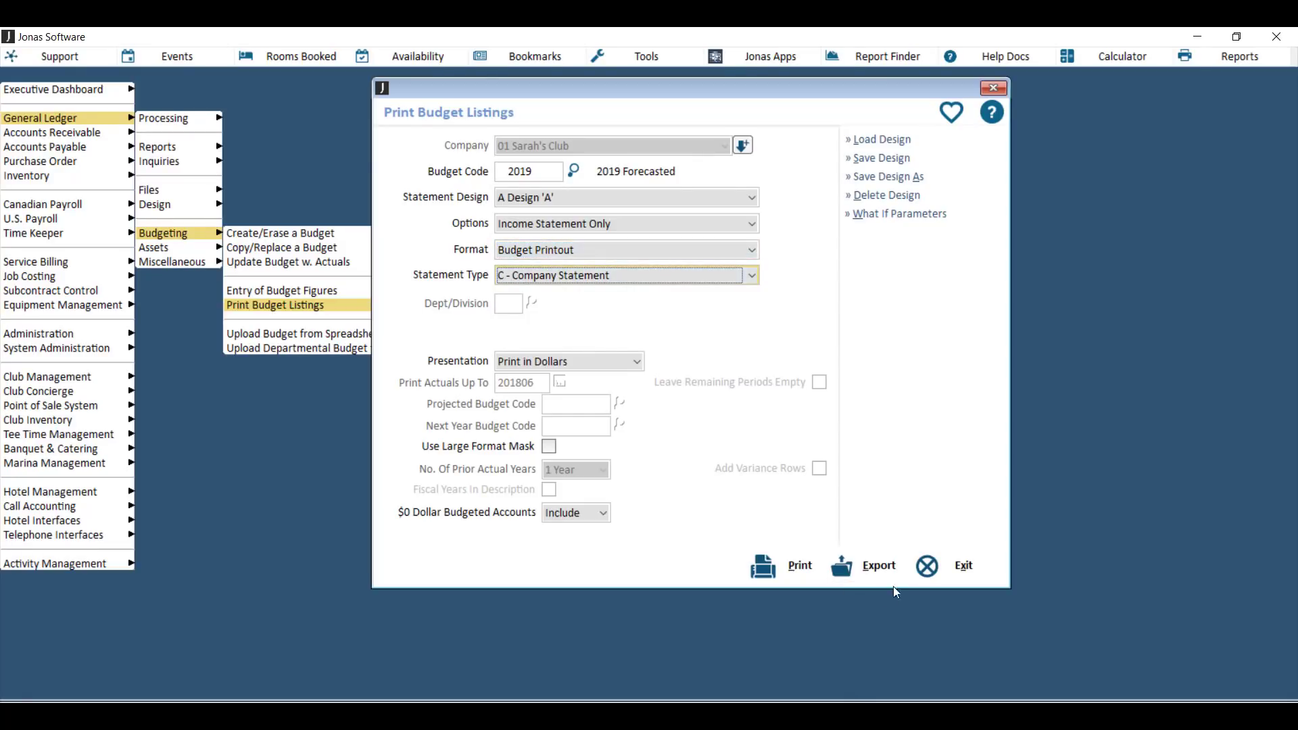
{"action": "left_click", "coordinate": [850, 573]}
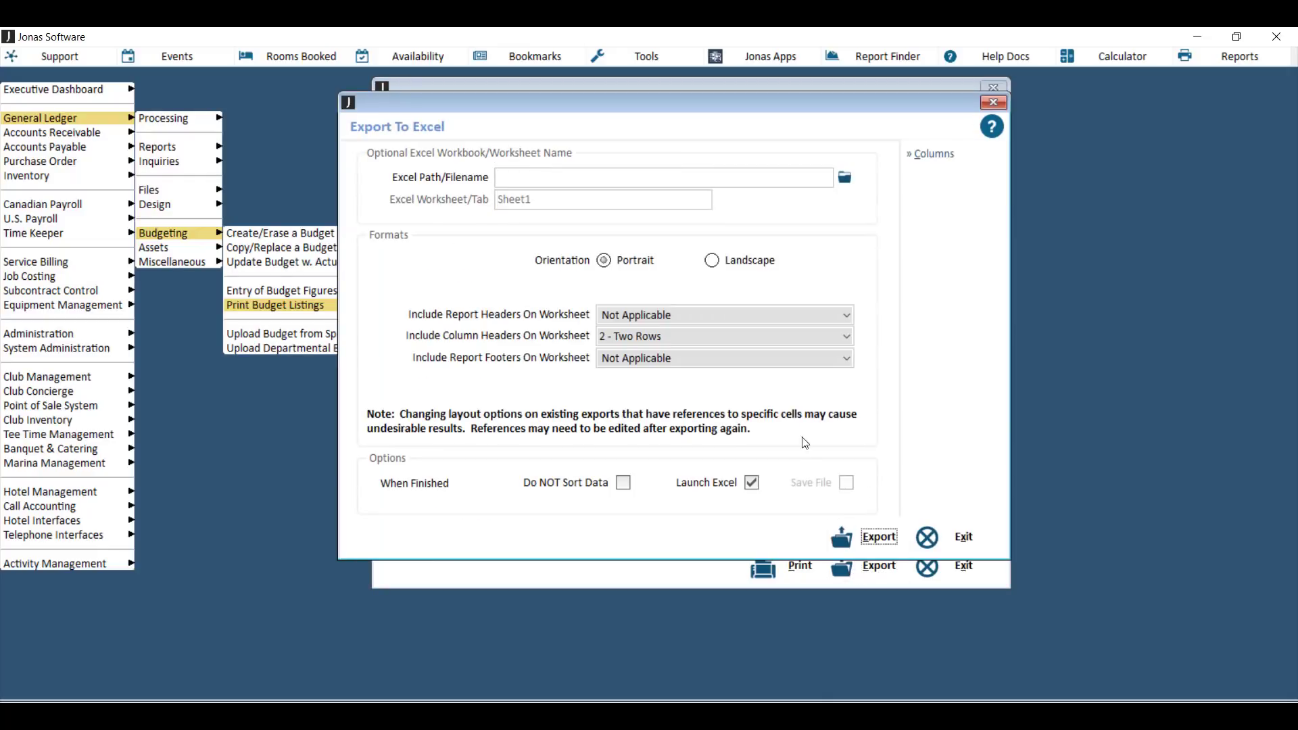
{"action": "left_click", "coordinate": [866, 528]}
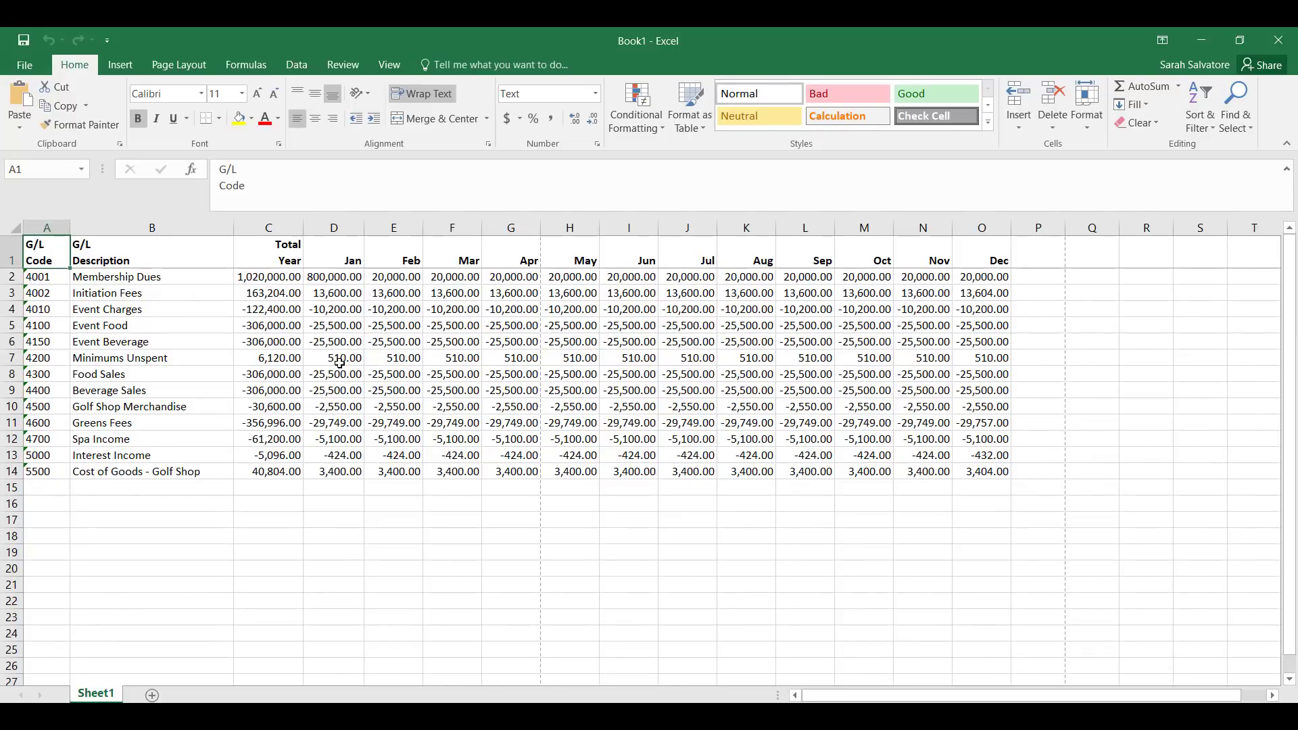
{"action": "left_click_drag", "start_coordinate": [163, 221], "coordinate": [291, 230]}
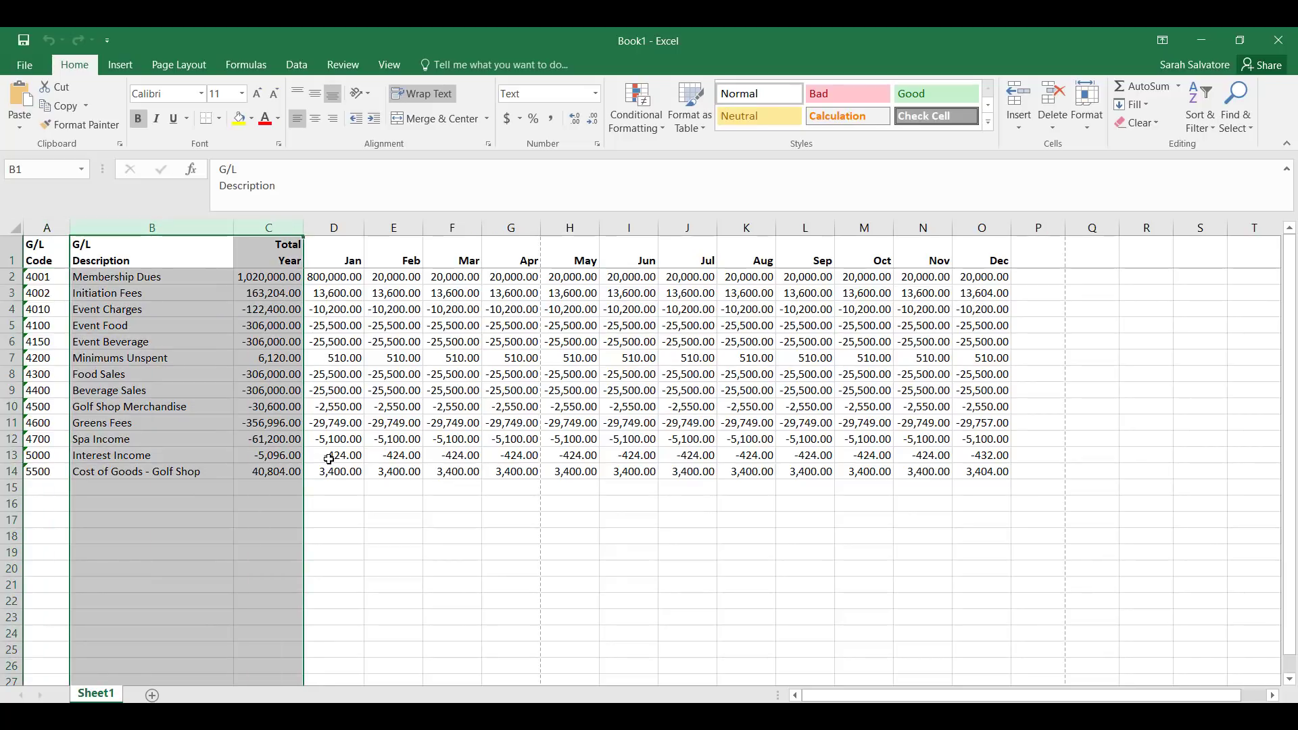
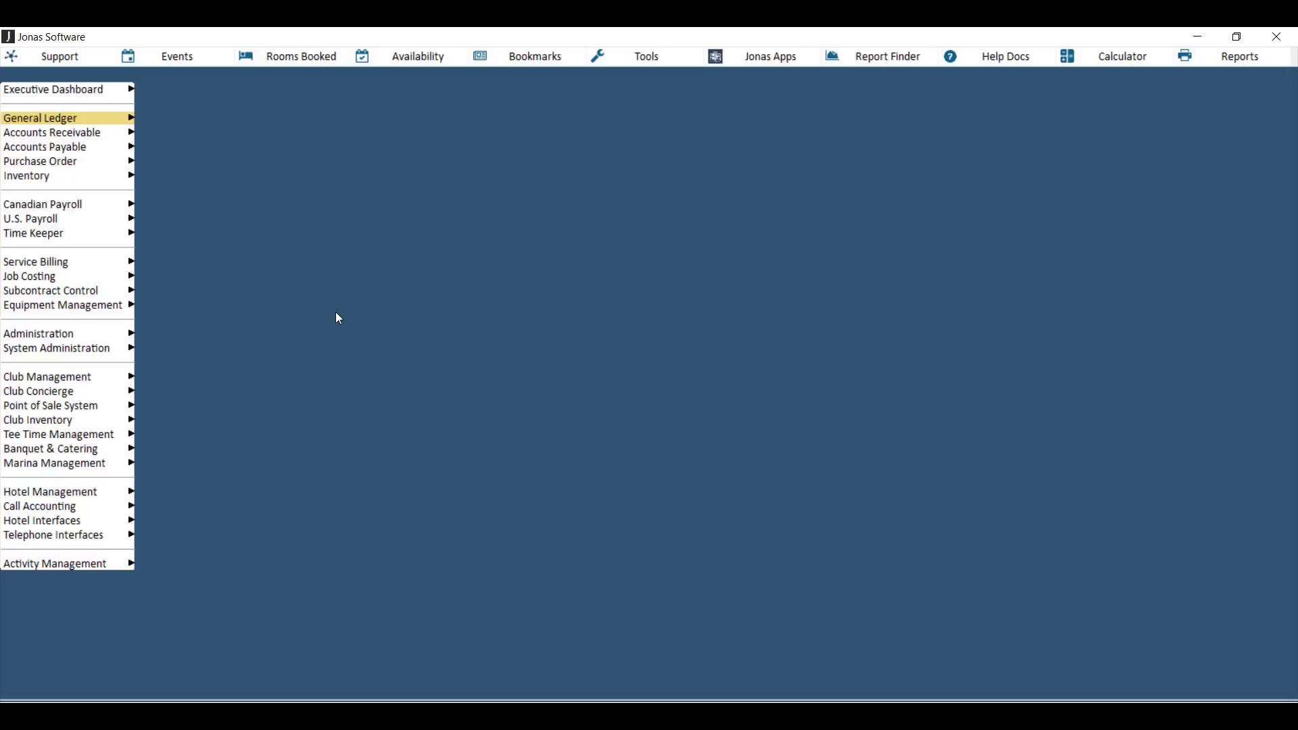
Open the IS-SARAH income statement in the General Ledger Financial Statement Report Generator and expand the Budget data types
{"action": "mouse_move", "coordinate": [125, 116]}
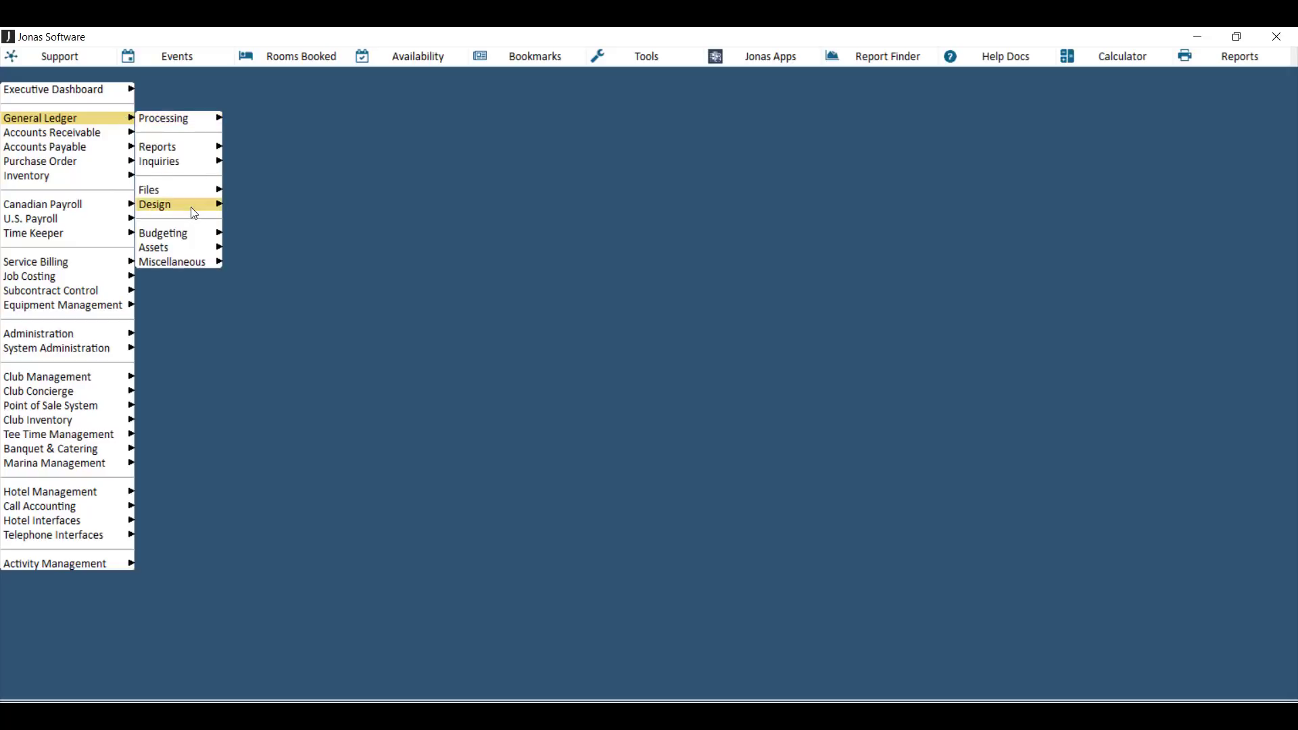
{"action": "mouse_move", "coordinate": [191, 204]}
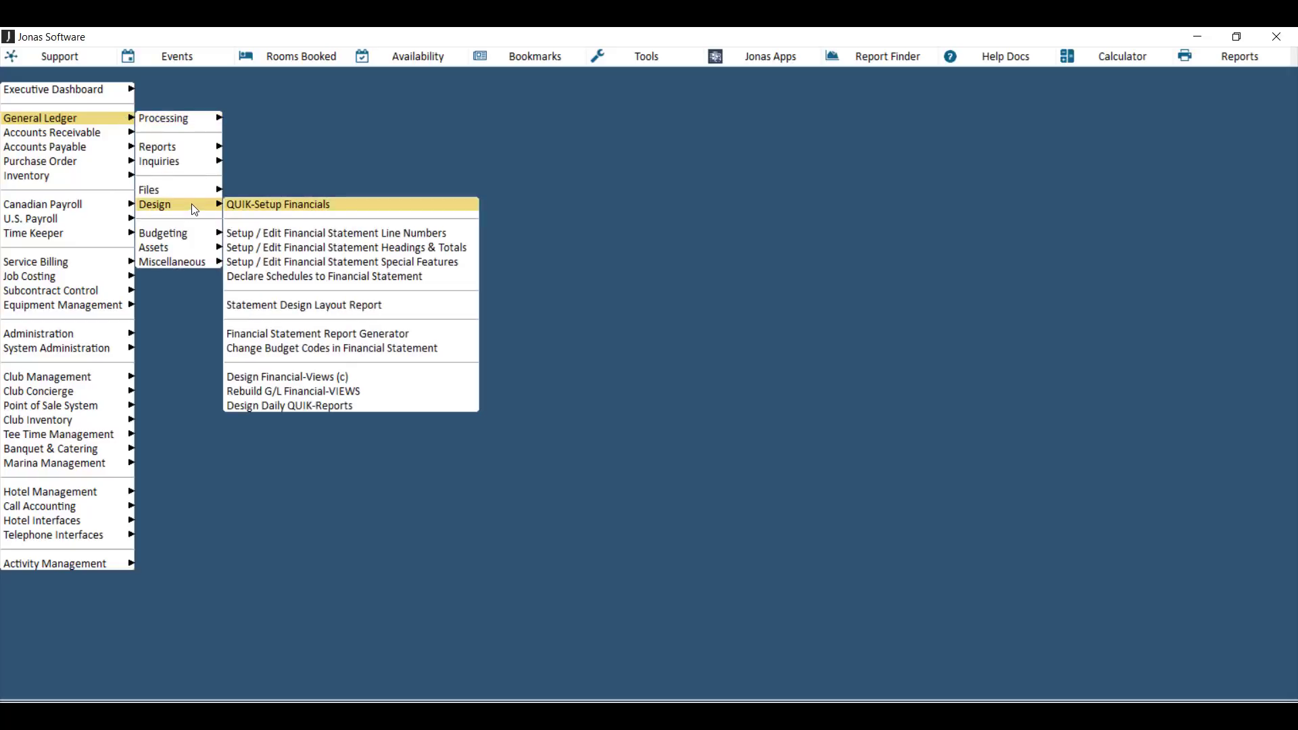
{"action": "left_click", "coordinate": [378, 334]}
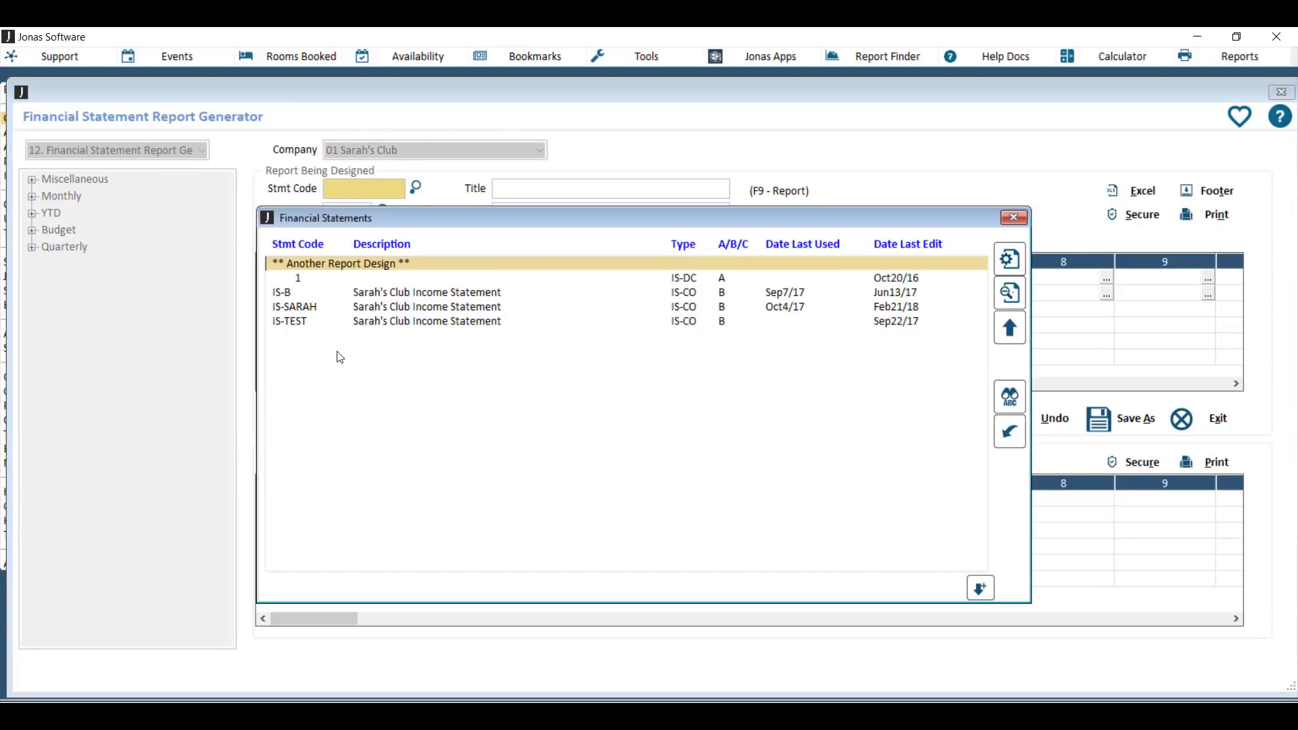
{"action": "double_click", "coordinate": [333, 309]}
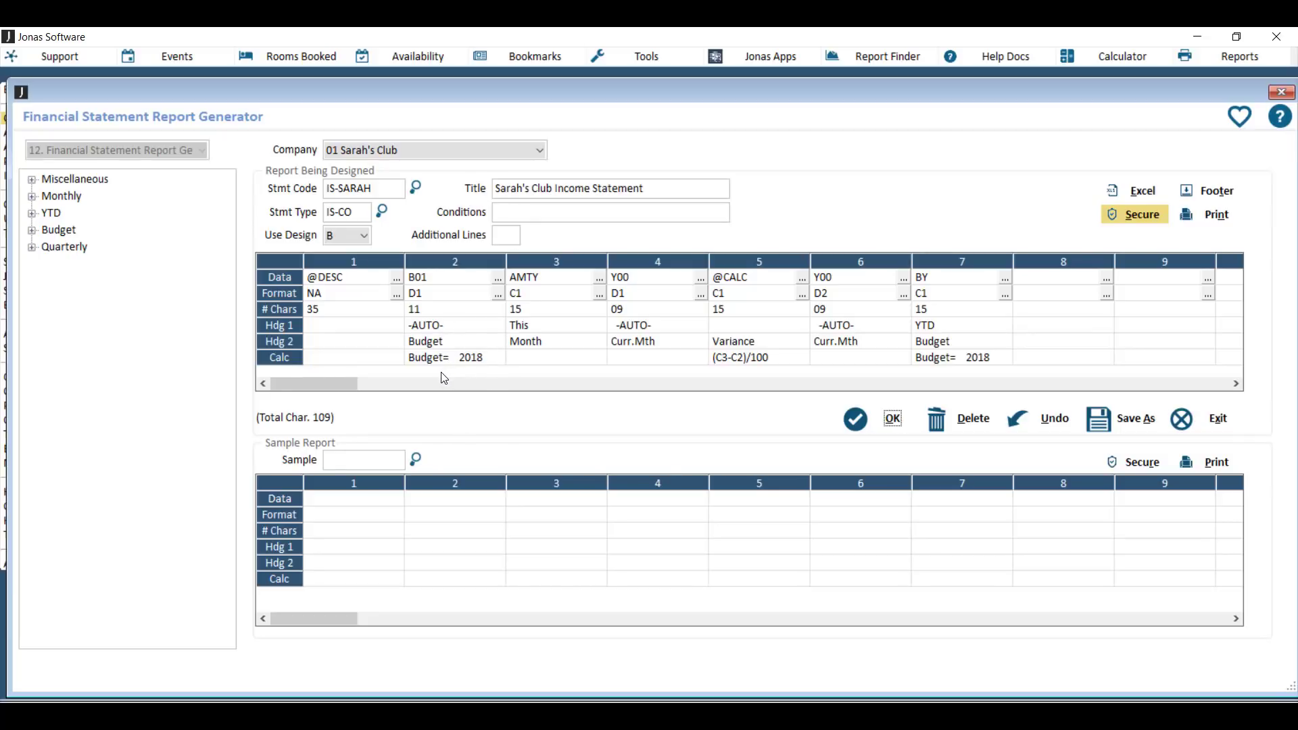
{"action": "left_click", "coordinate": [32, 234]}
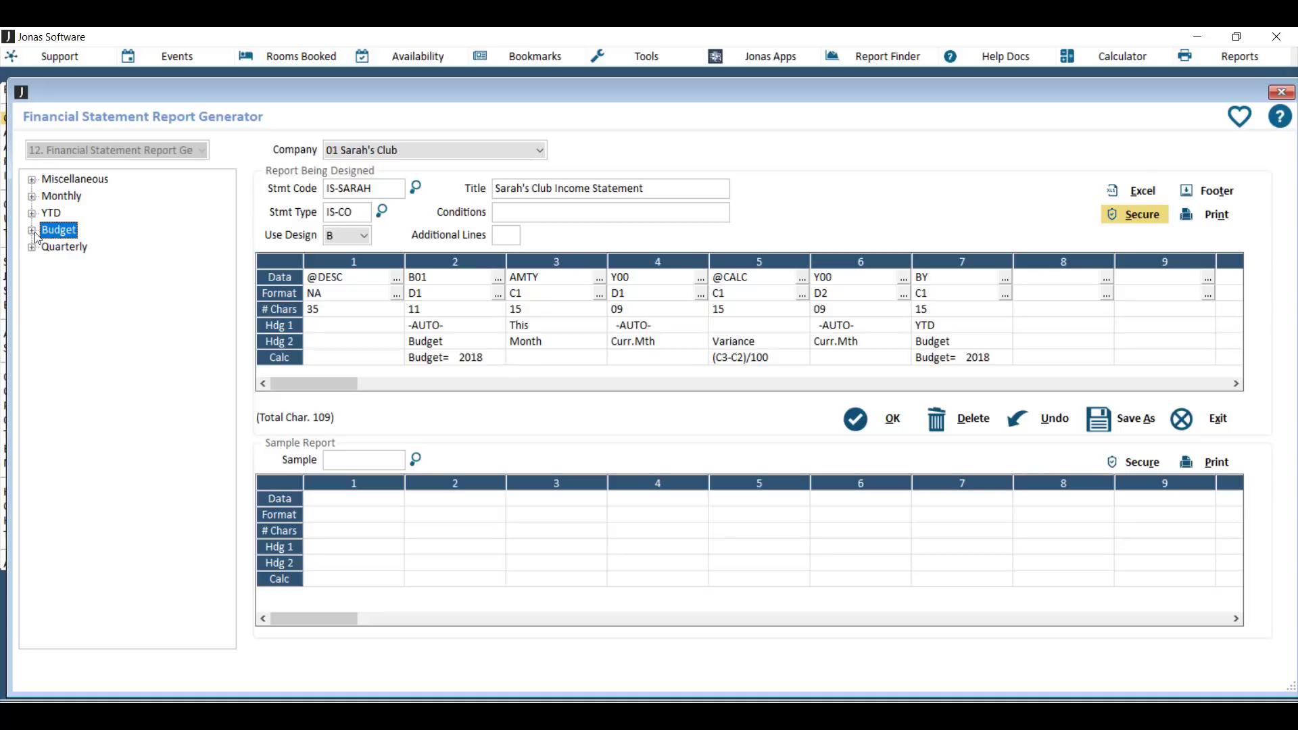
{"action": "left_click", "coordinate": [33, 232]}
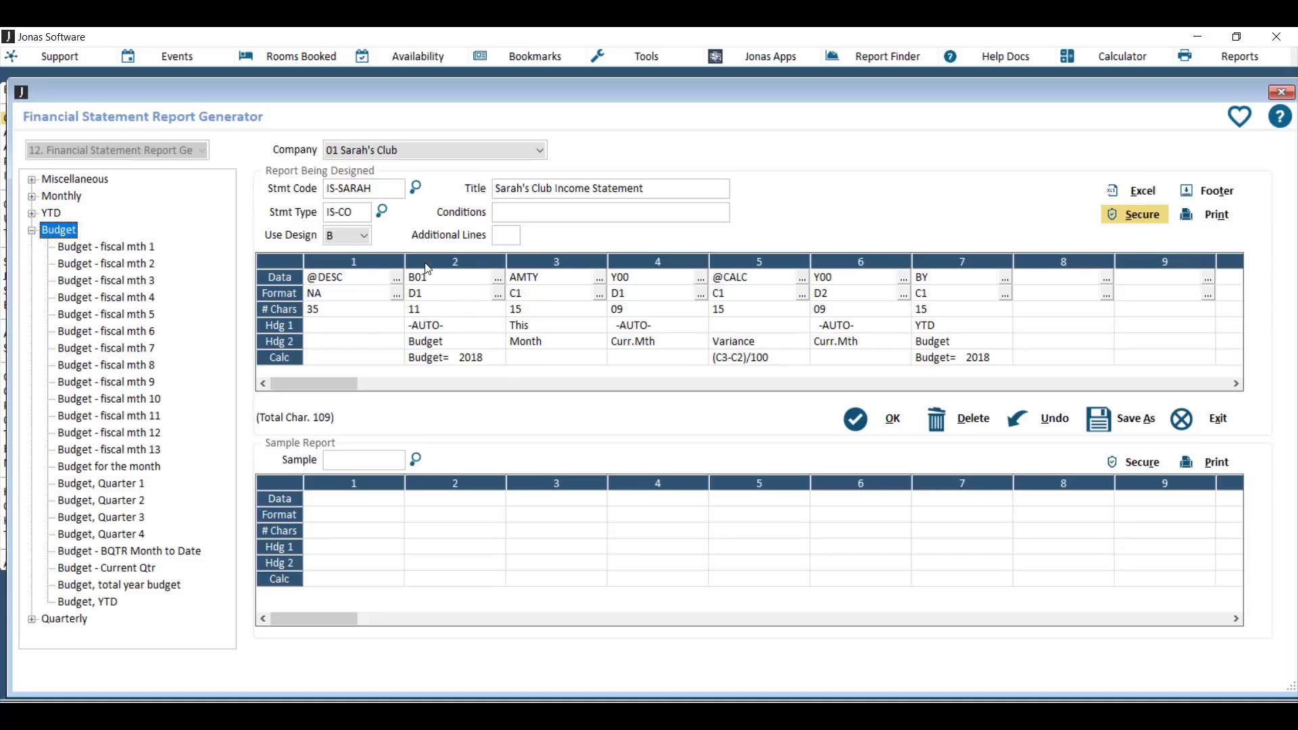
Set the budget code of column 2 to 2019, save the IS-SARAH statement and exit the report generator
{"action": "left_click", "coordinate": [445, 360]}
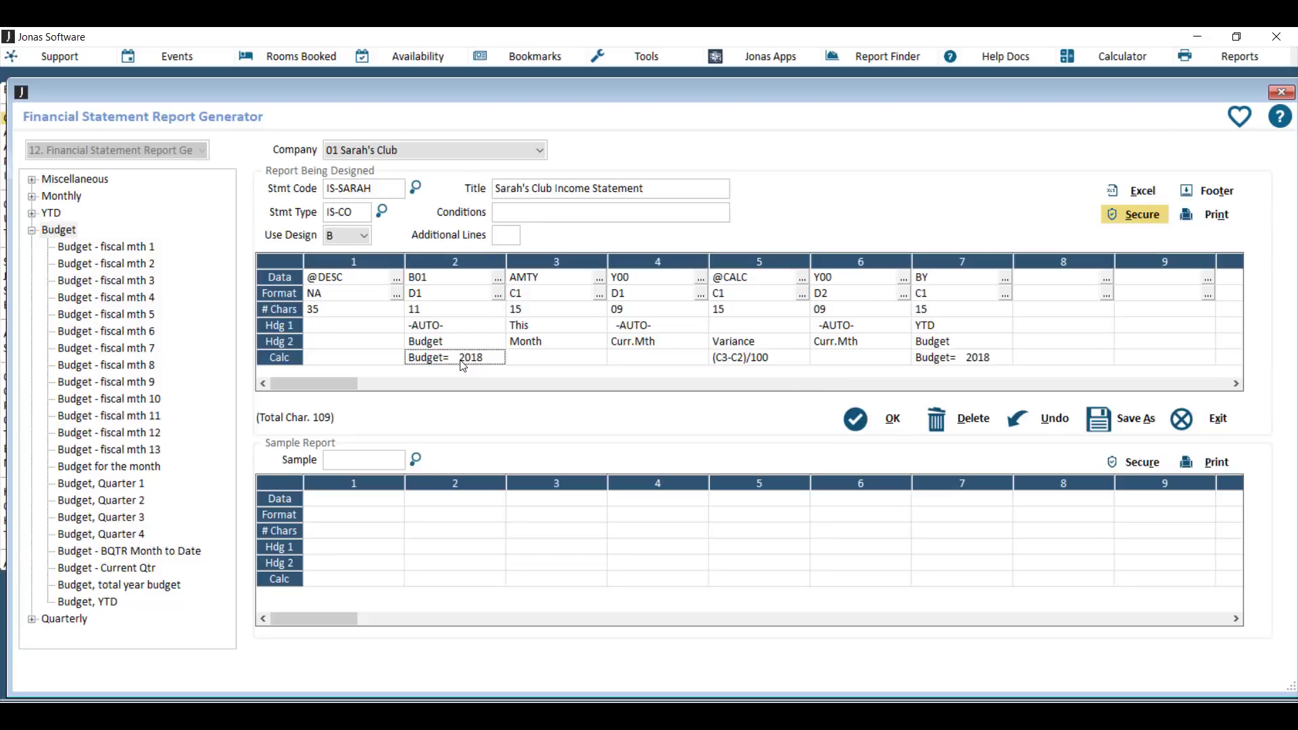
{"action": "double_click", "coordinate": [464, 365]}
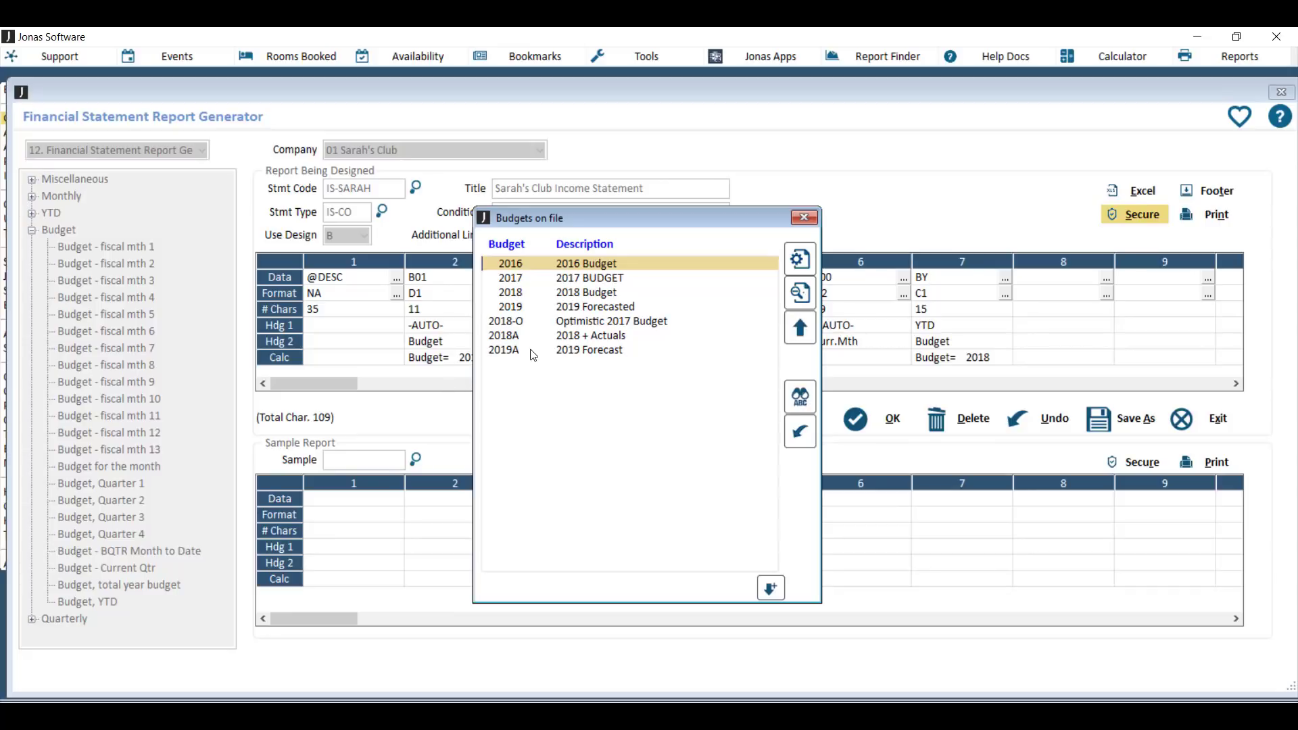
{"action": "double_click", "coordinate": [557, 309]}
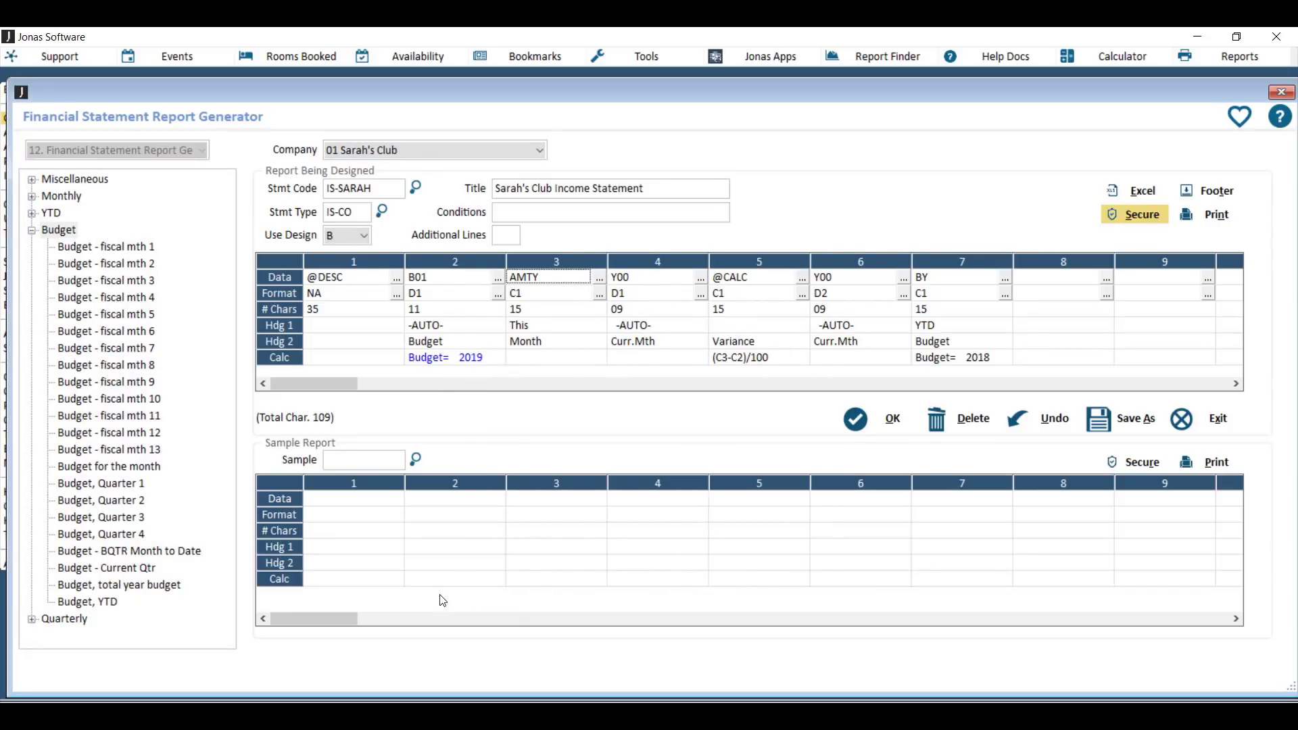
{"action": "left_click", "coordinate": [865, 423]}
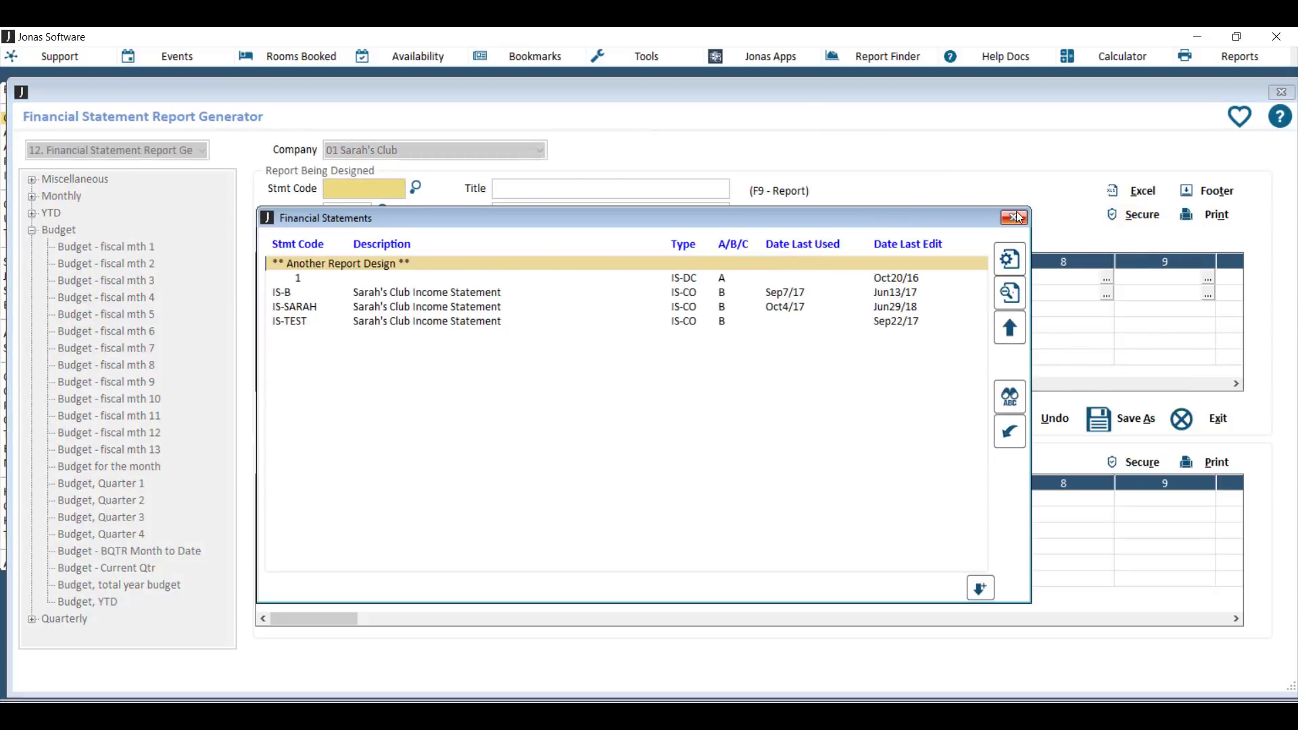
{"action": "left_click", "coordinate": [1014, 215]}
{"action": "left_click", "coordinate": [1182, 419]}
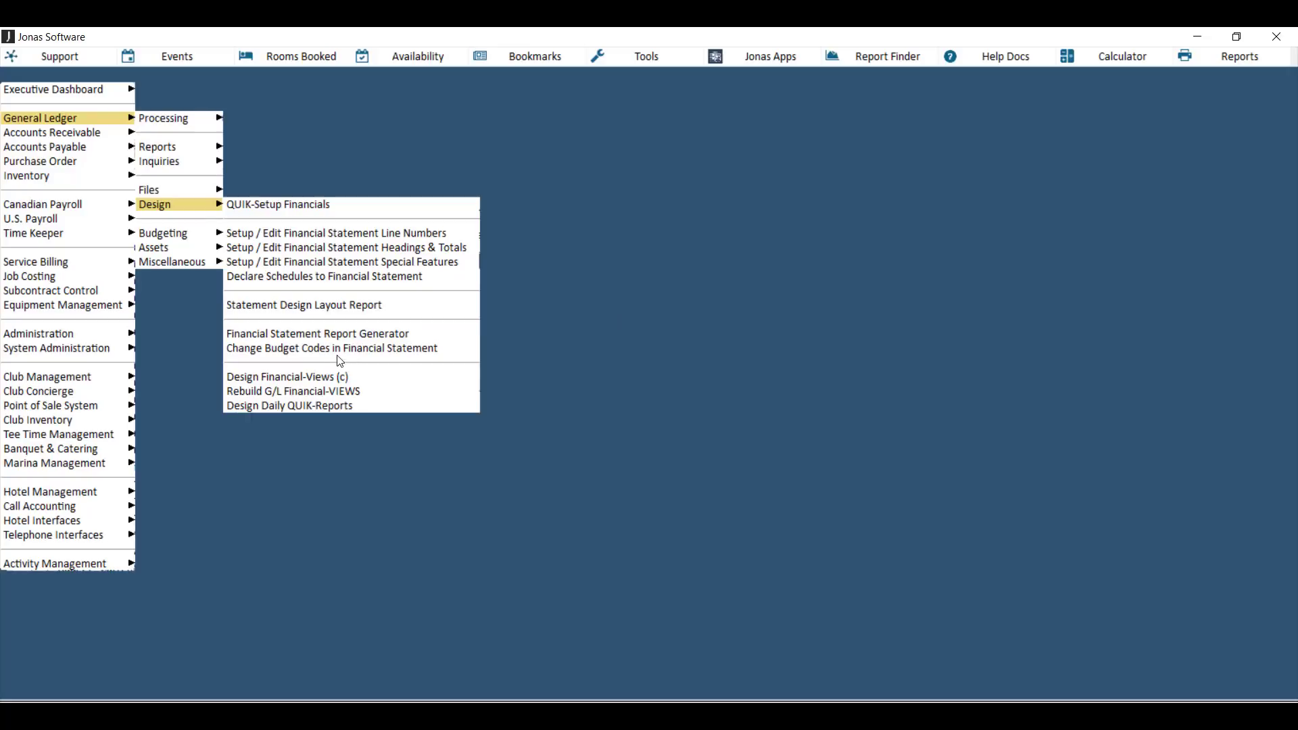
Open Change Budget Codes in Financial Statement for company 01 and set it to change budget code 2018 to 2019
{"action": "left_click", "coordinate": [429, 351]}
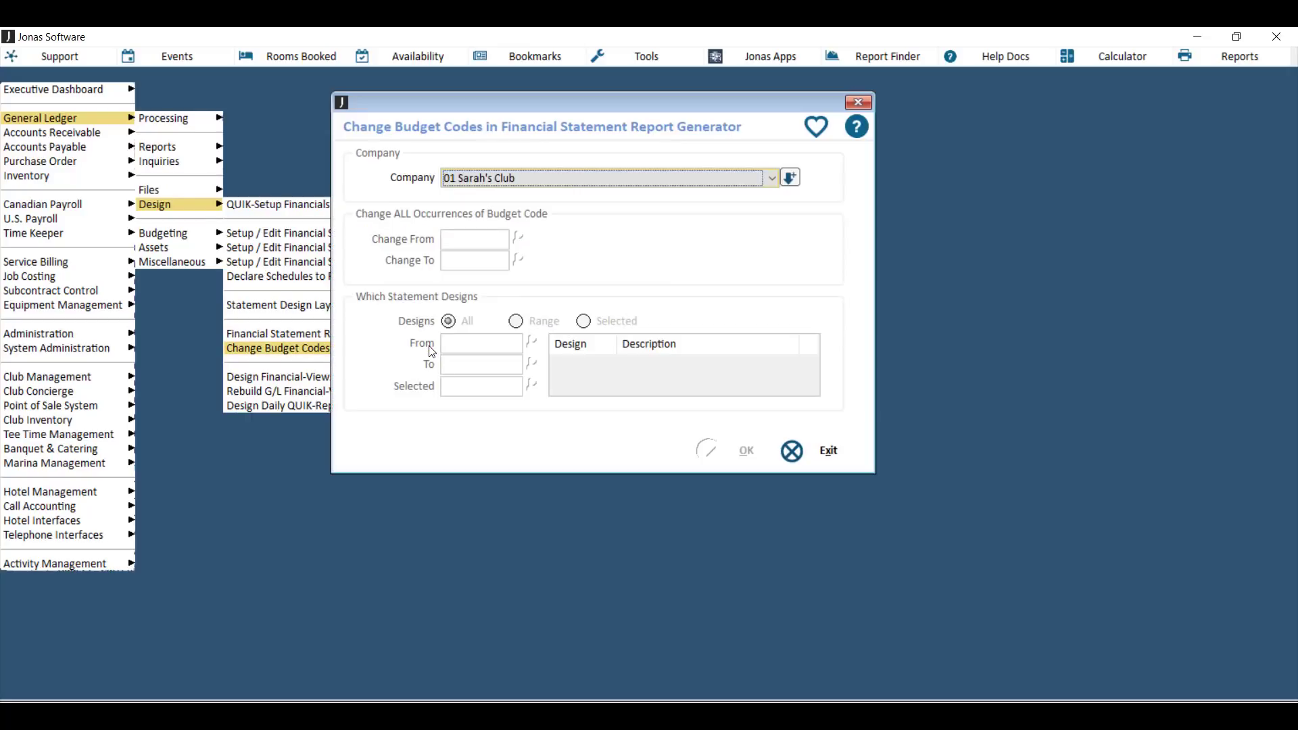
{"action": "left_click", "coordinate": [789, 177]}
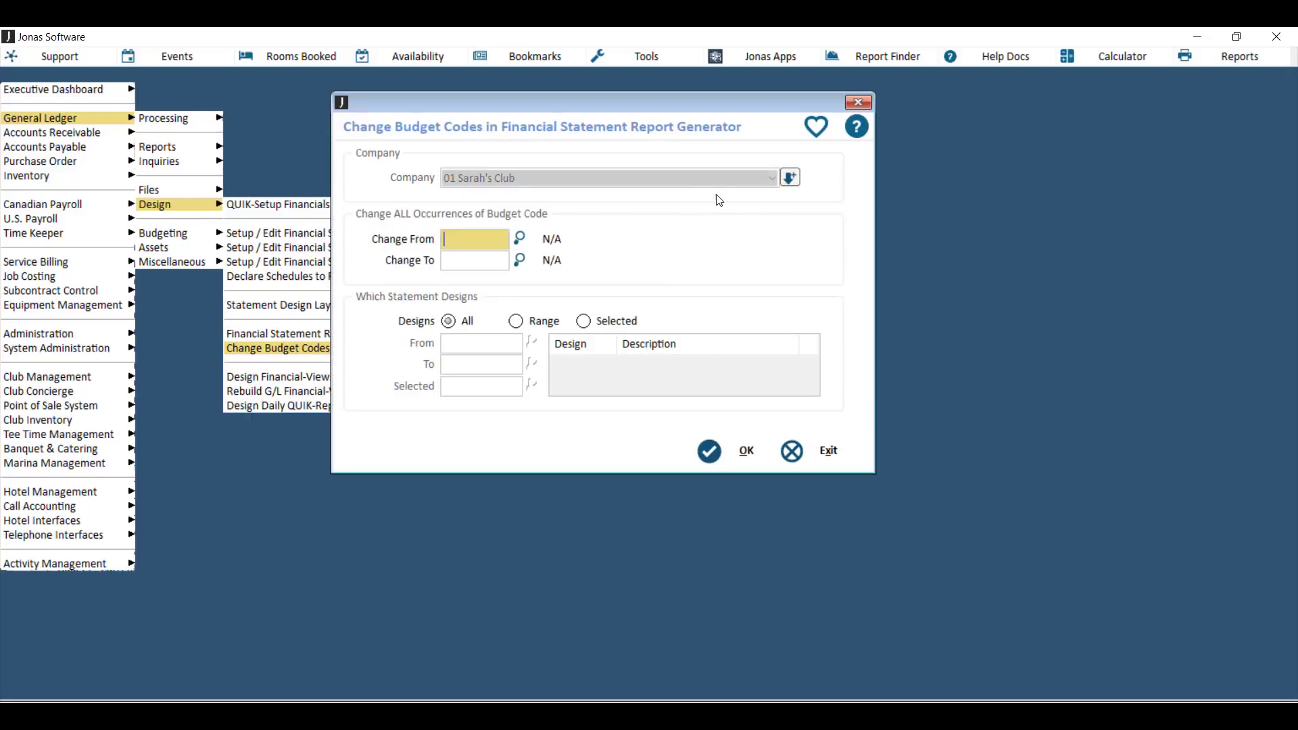
{"action": "type", "text": "2018"}
{"action": "key", "text": "Tab"}
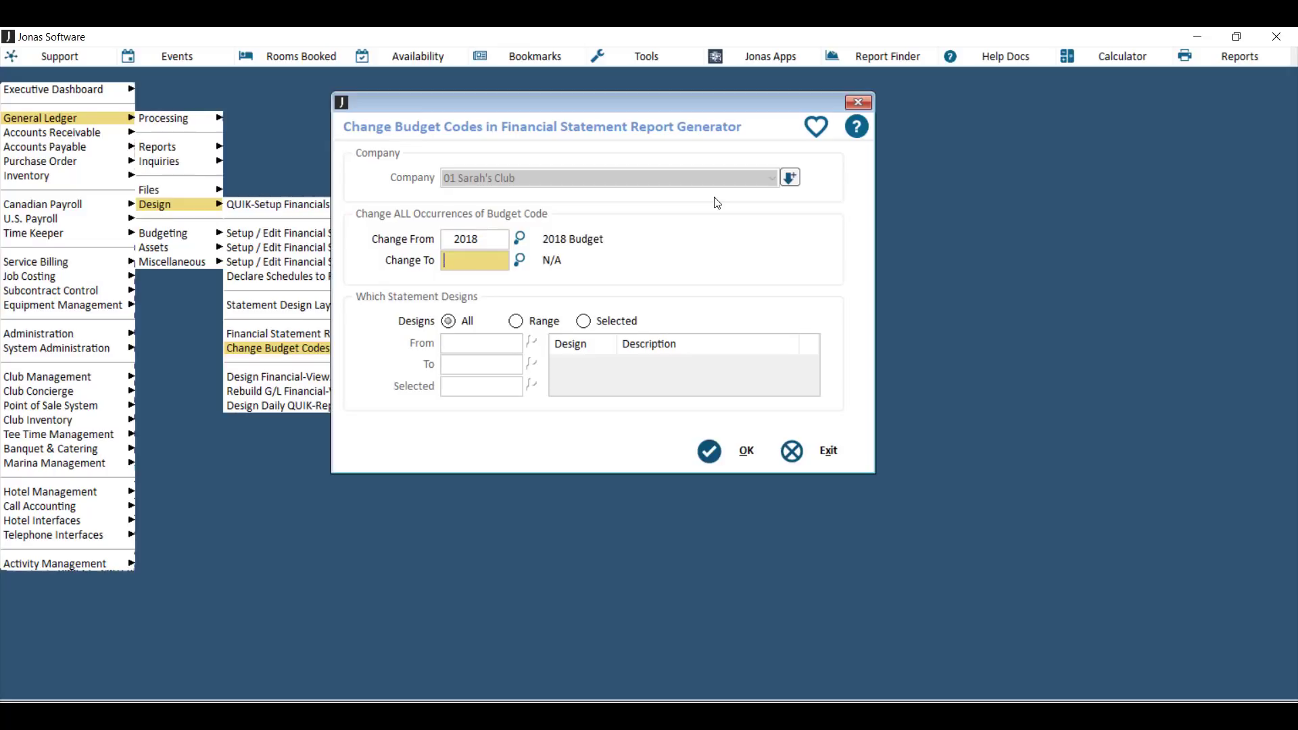
{"action": "key", "text": "Tab"}
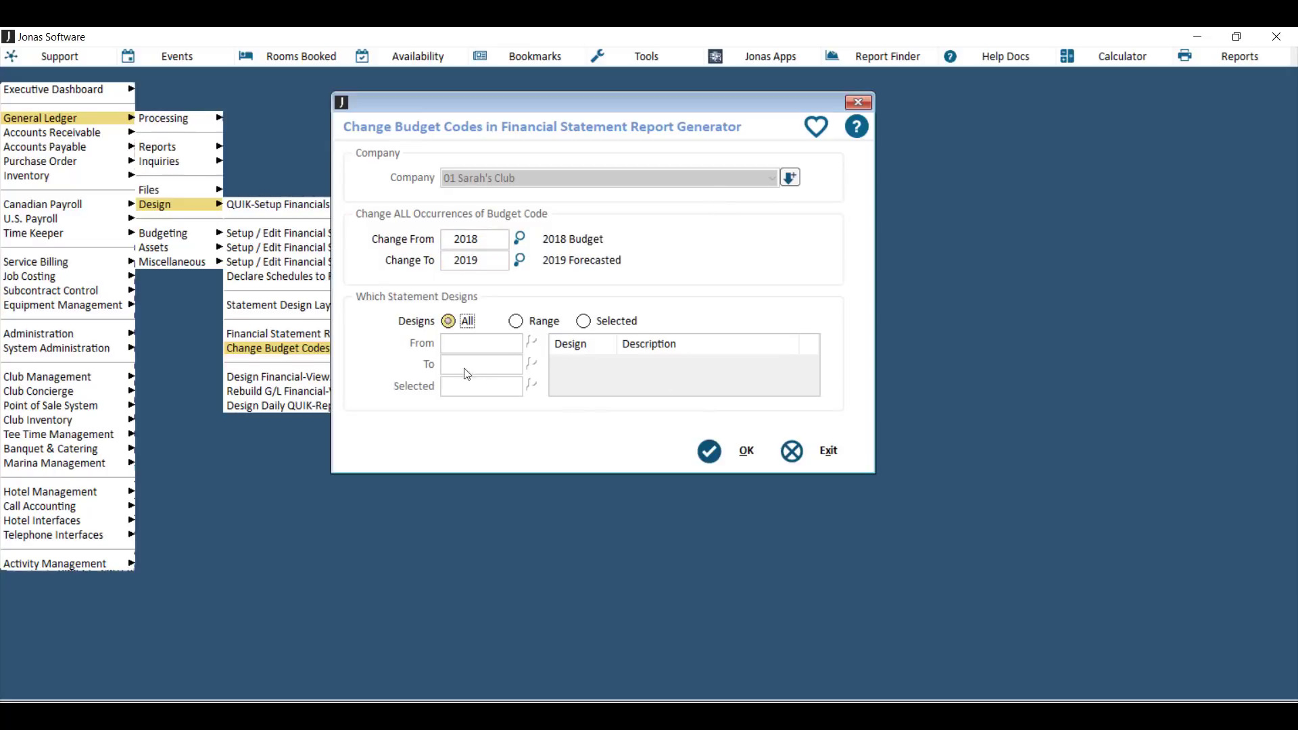
Apply the budget code change to All statement designs
{"action": "left_click", "coordinate": [587, 321]}
{"action": "left_click", "coordinate": [449, 322]}
{"action": "left_click_drag", "start_coordinate": [482, 245], "coordinate": [443, 236]}
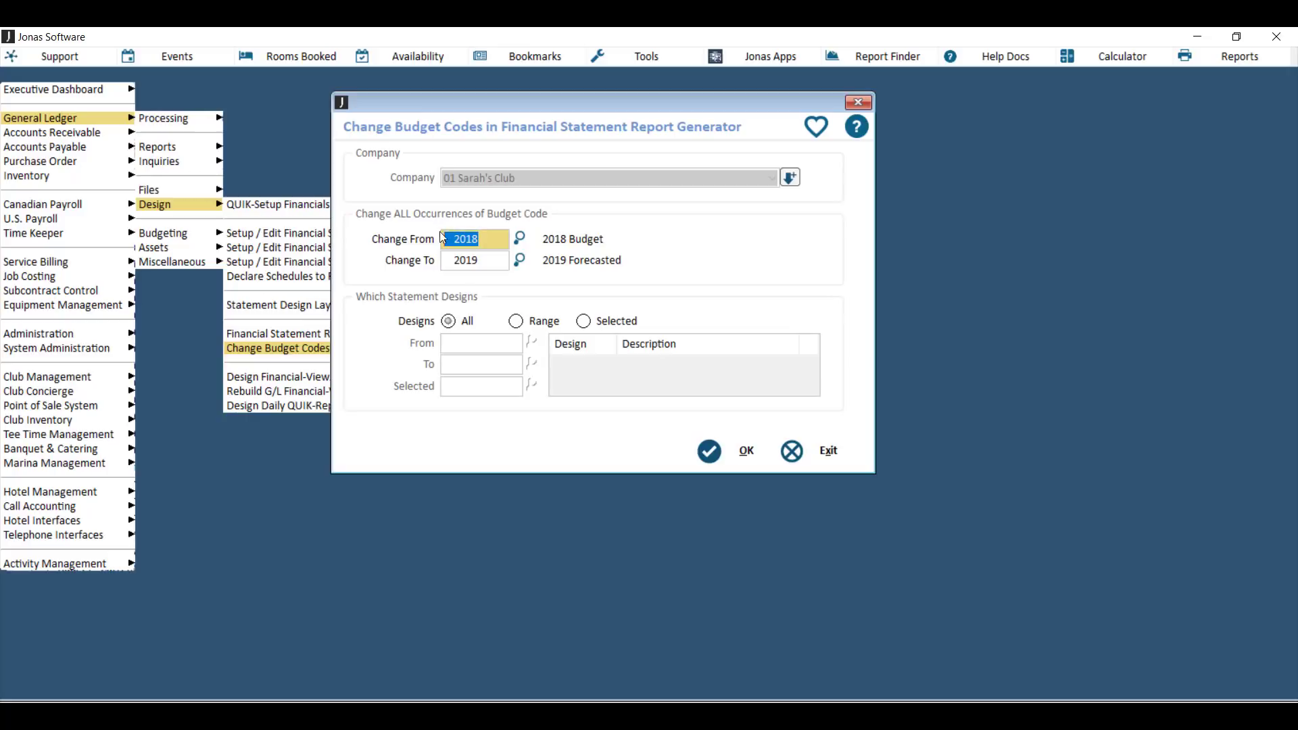
{"action": "left_click", "coordinate": [486, 261]}
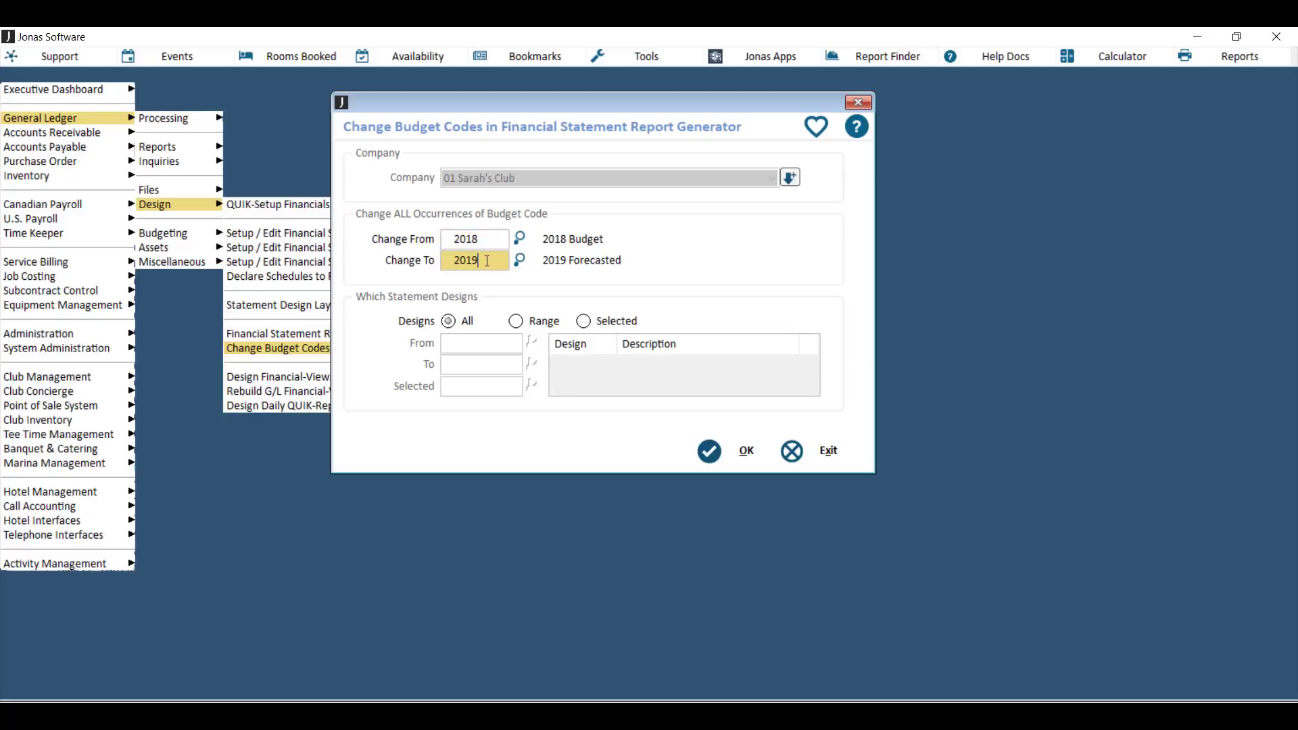
{"action": "double_click", "coordinate": [480, 261]}
{"action": "left_click", "coordinate": [484, 260]}
{"action": "left_click", "coordinate": [718, 458]}
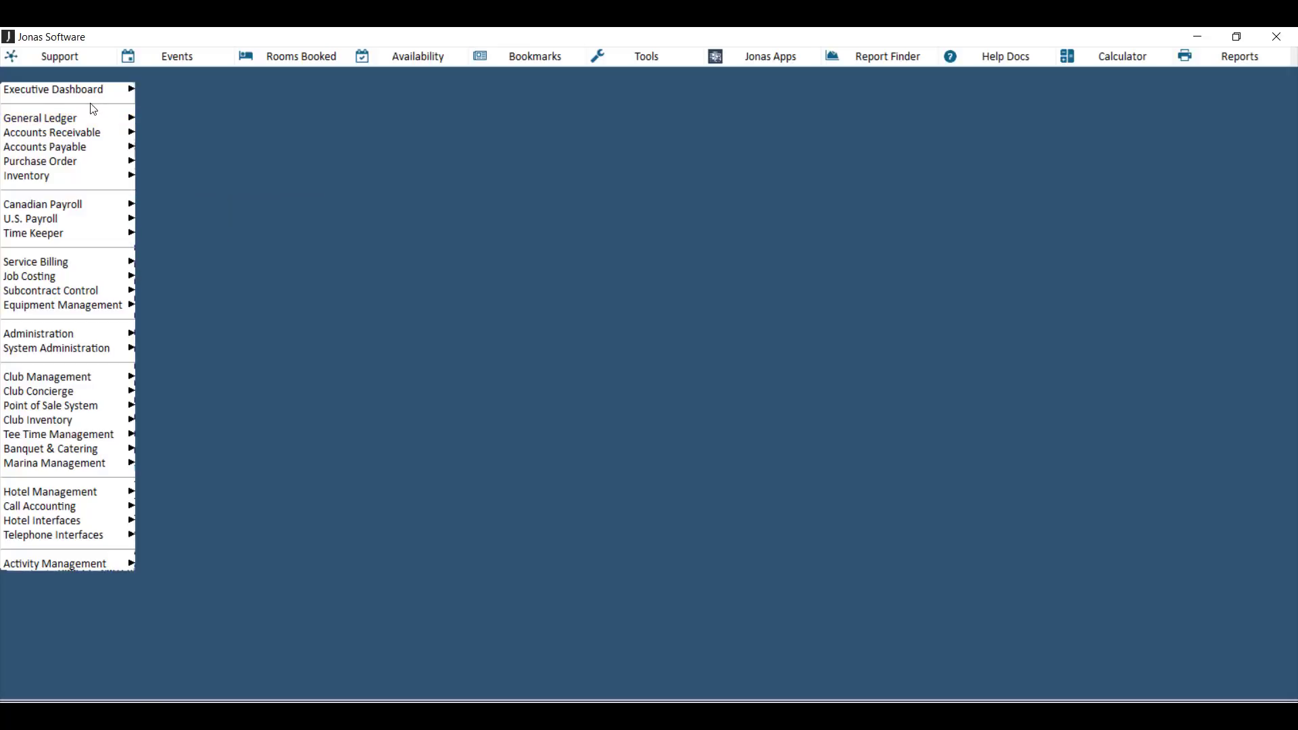
Open Master-Gen: Design Reports for company 01 and load the SS-GL General Ledger Report design
{"action": "mouse_move", "coordinate": [56, 331]}
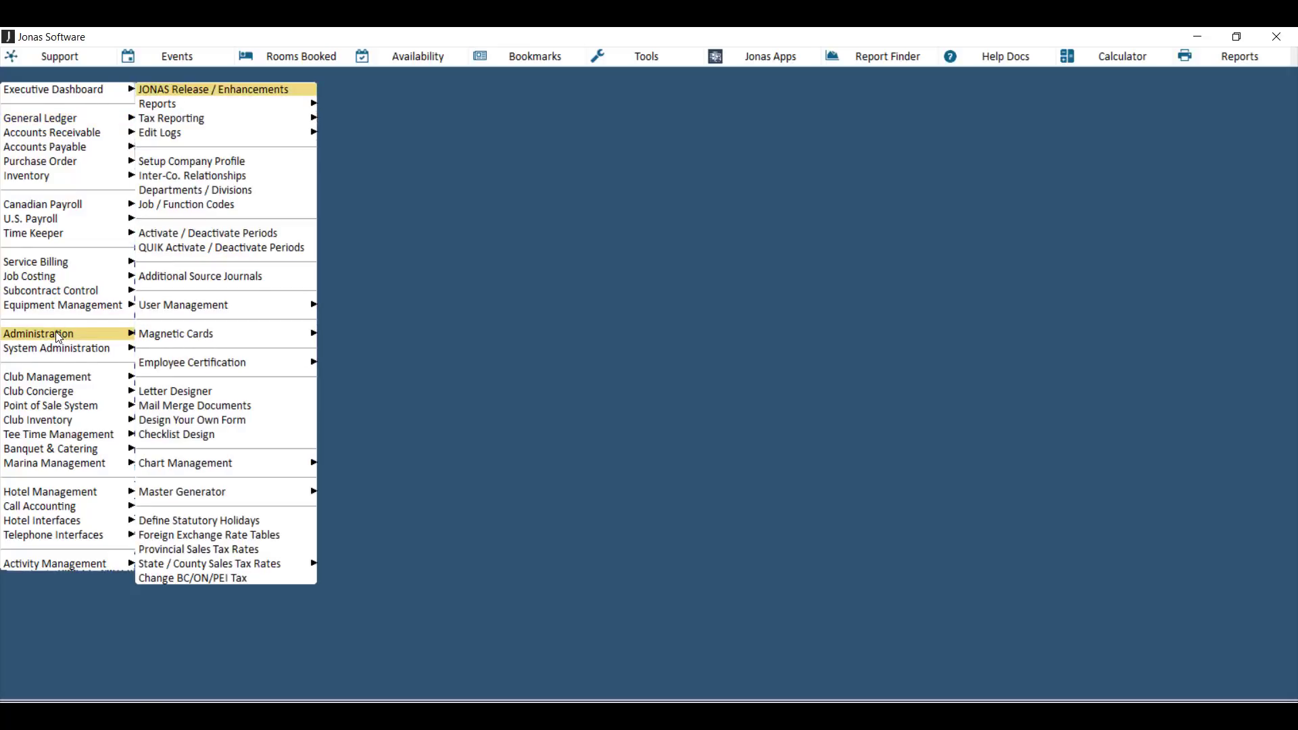
{"action": "mouse_move", "coordinate": [229, 499]}
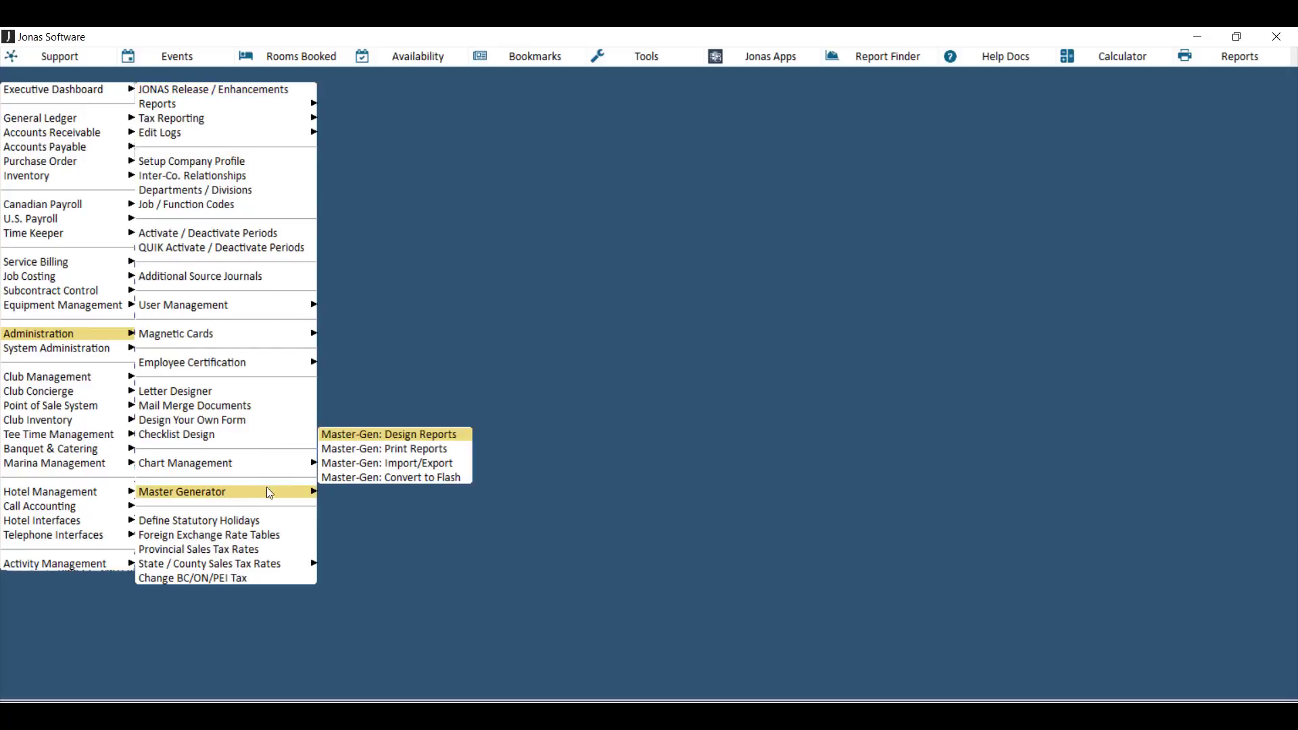
{"action": "left_click", "coordinate": [420, 438]}
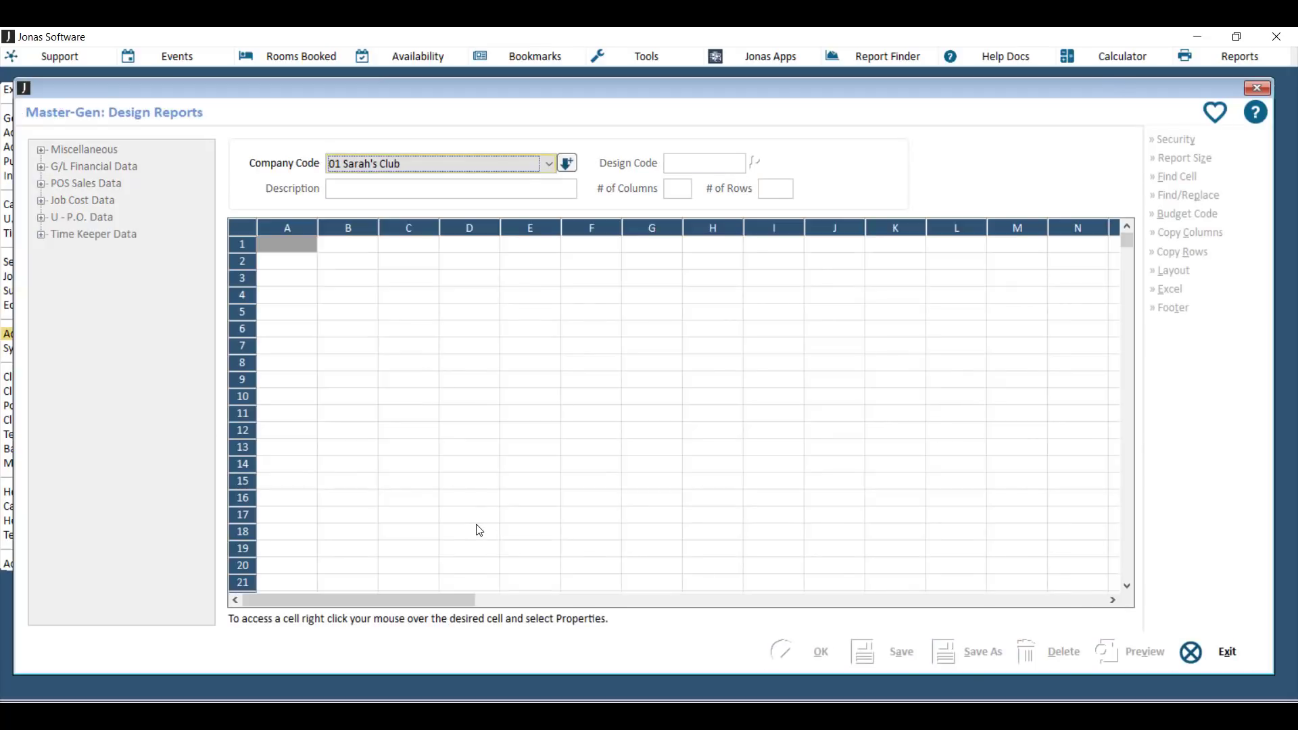
{"action": "left_click", "coordinate": [569, 167]}
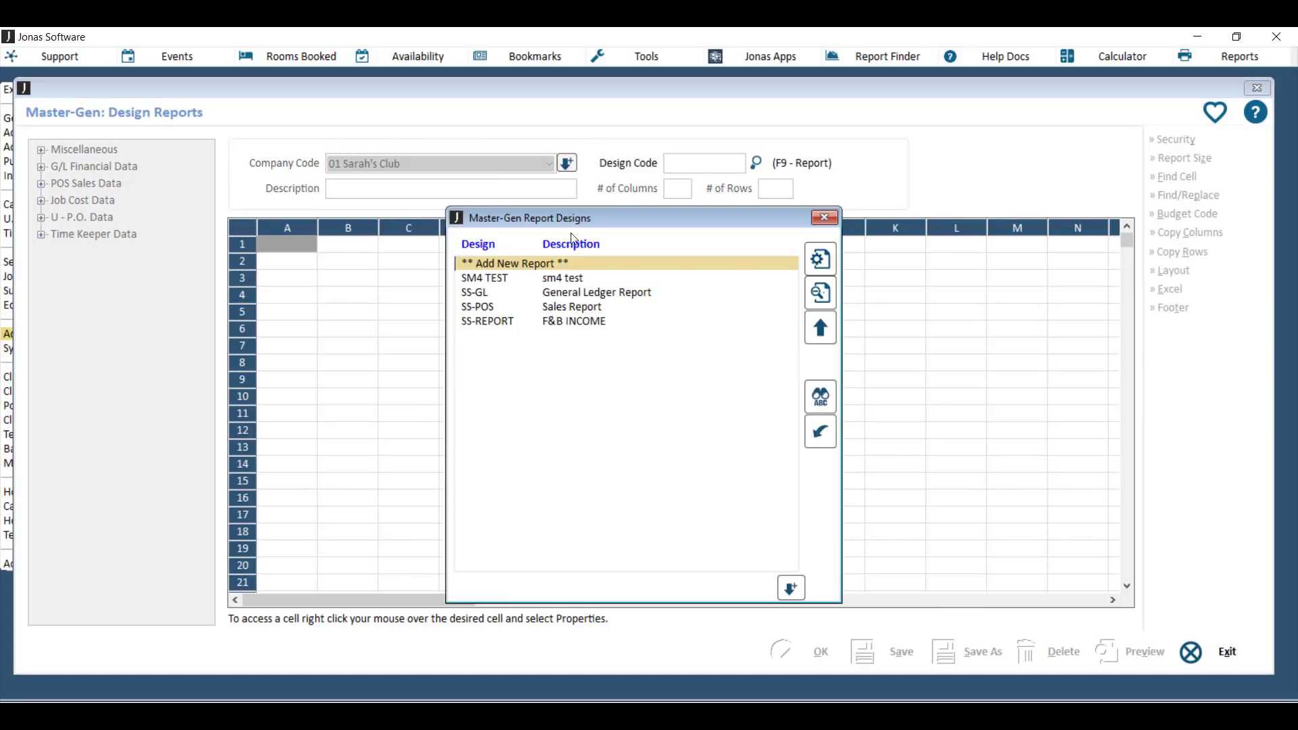
{"action": "left_click", "coordinate": [566, 299]}
{"action": "double_click", "coordinate": [567, 298]}
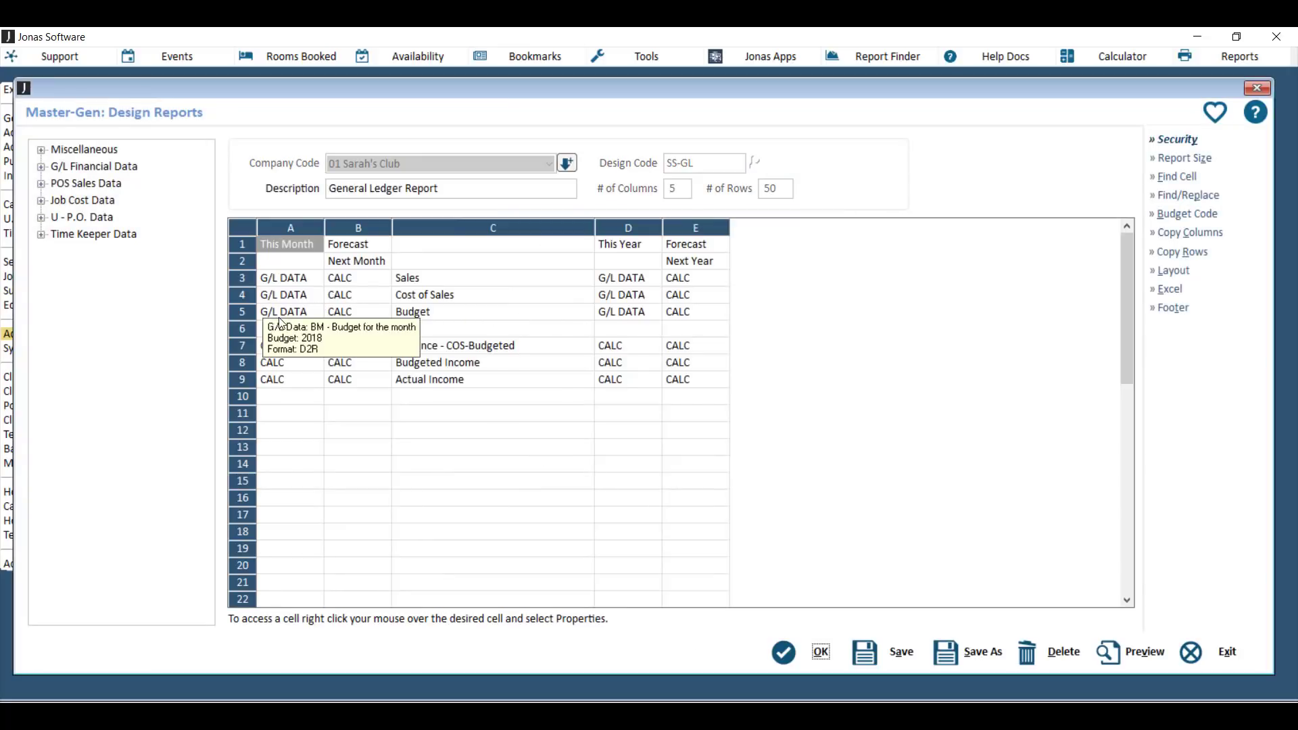
Expand the G/L Financial Data types down to Budget to examine the budget data types available for the design
{"action": "left_click", "coordinate": [42, 167]}
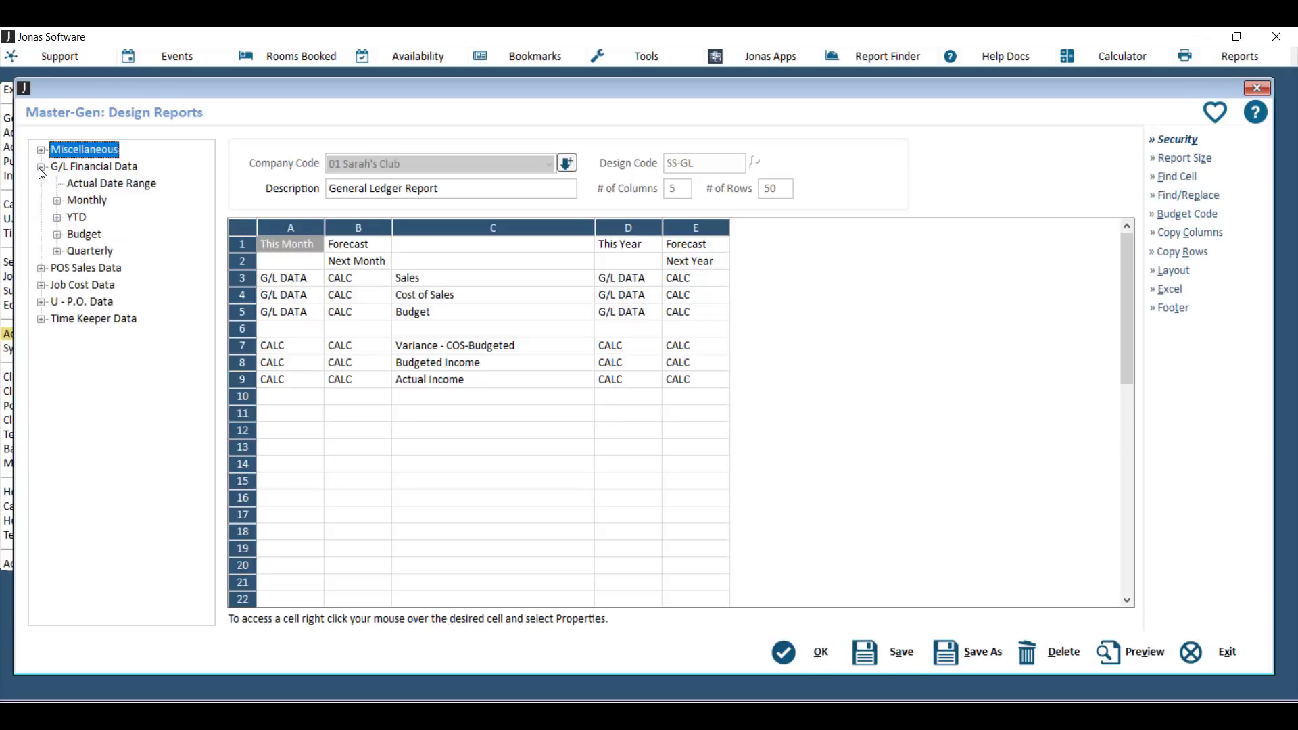
{"action": "left_click", "coordinate": [108, 166]}
{"action": "double_click", "coordinate": [85, 234]}
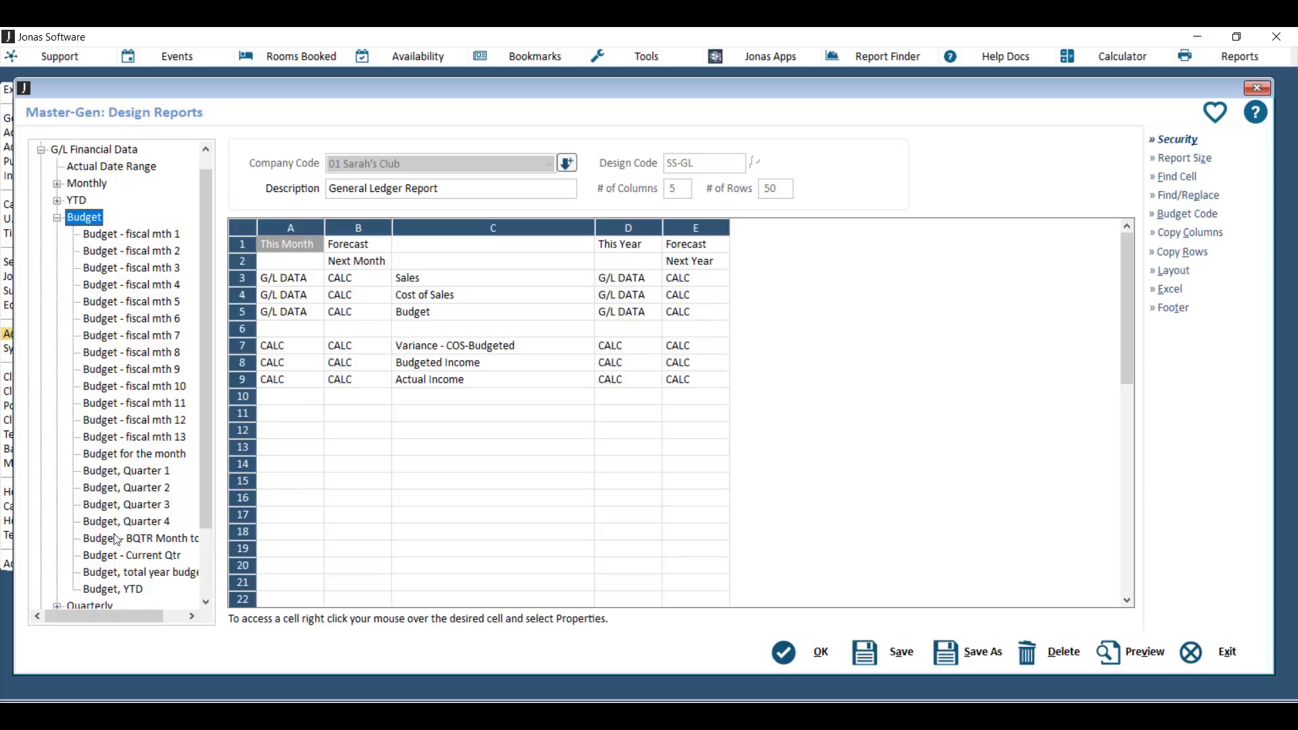
Open the properties of cell A5 in the Budget row and look through the available type-of-data codes
{"action": "left_click", "coordinate": [291, 317]}
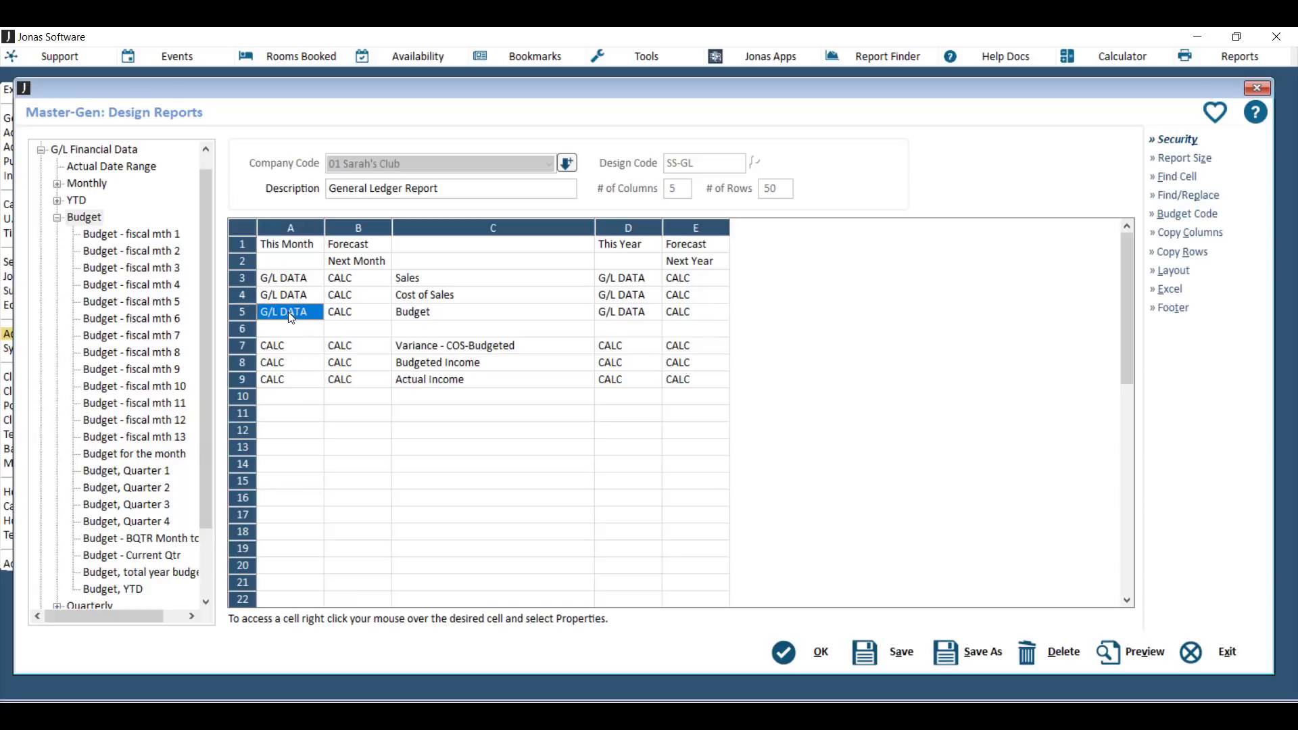
{"action": "right_click", "coordinate": [291, 317]}
{"action": "left_click", "coordinate": [302, 323]}
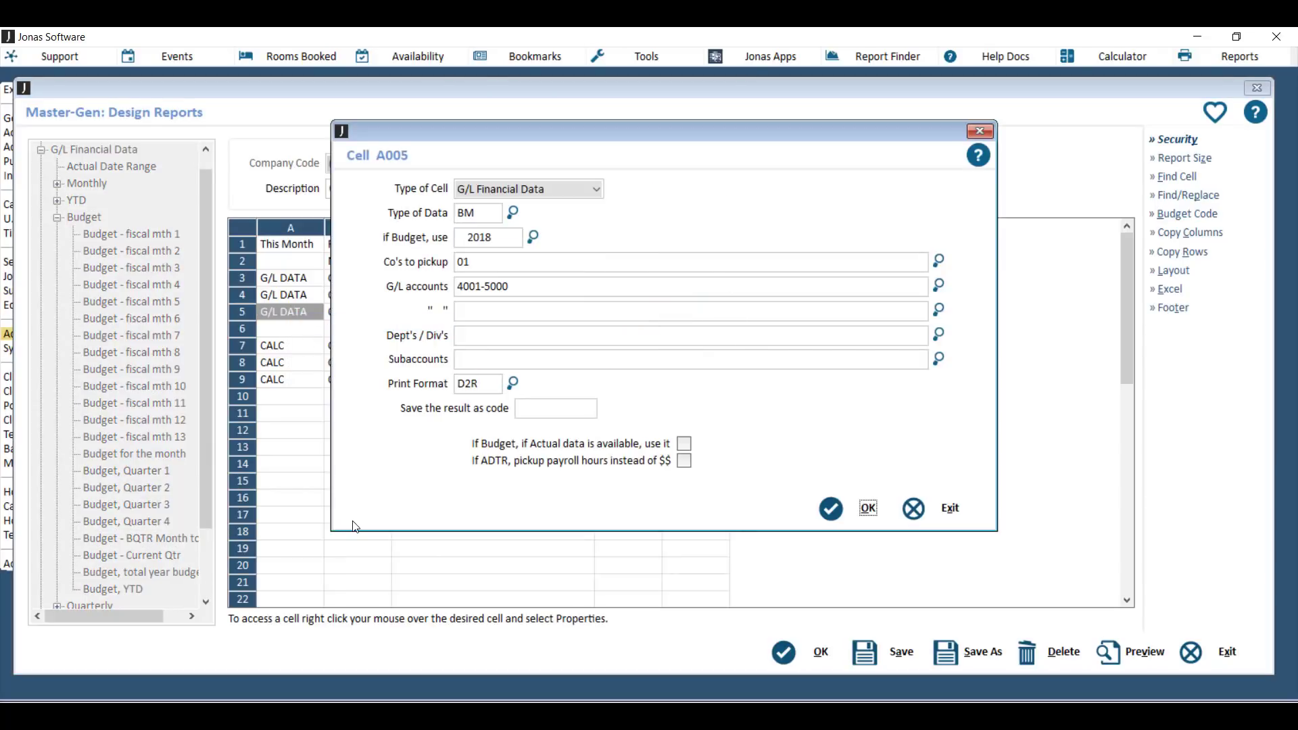
{"action": "left_click", "coordinate": [467, 216]}
{"action": "left_click", "coordinate": [512, 212]}
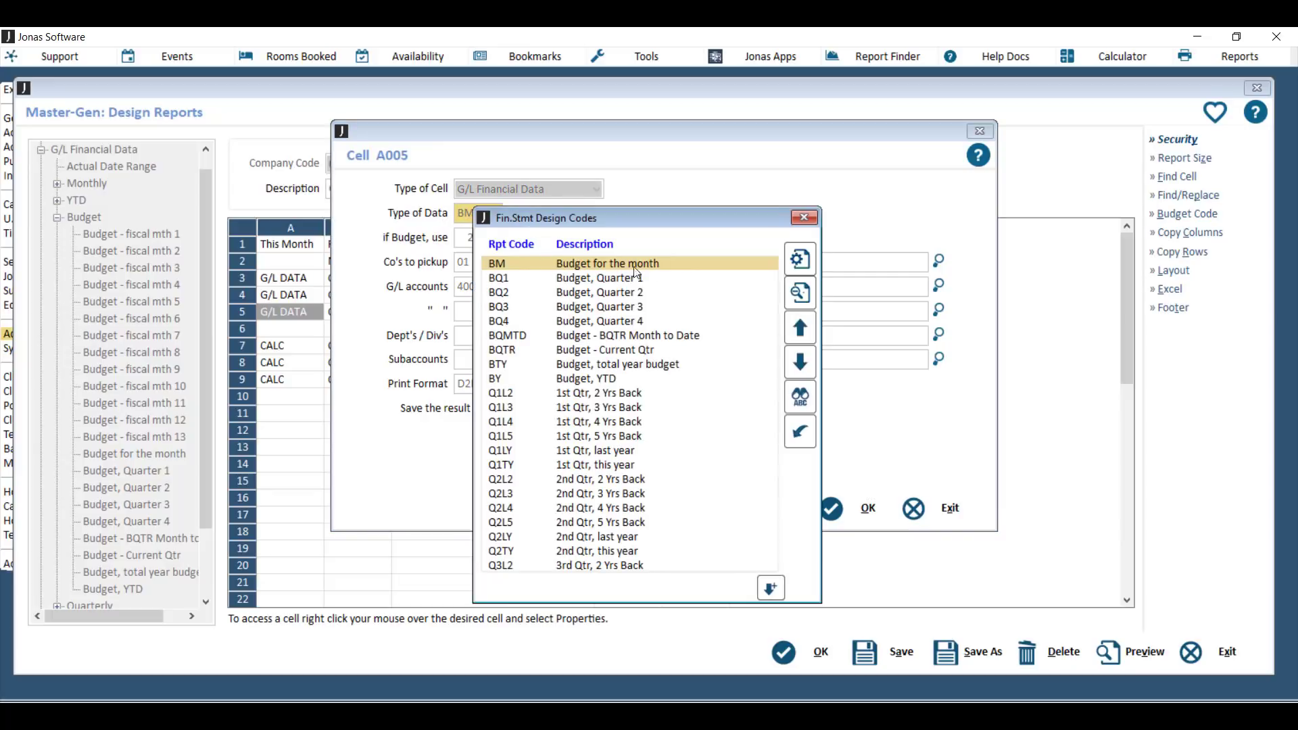
{"action": "left_click", "coordinate": [803, 217]}
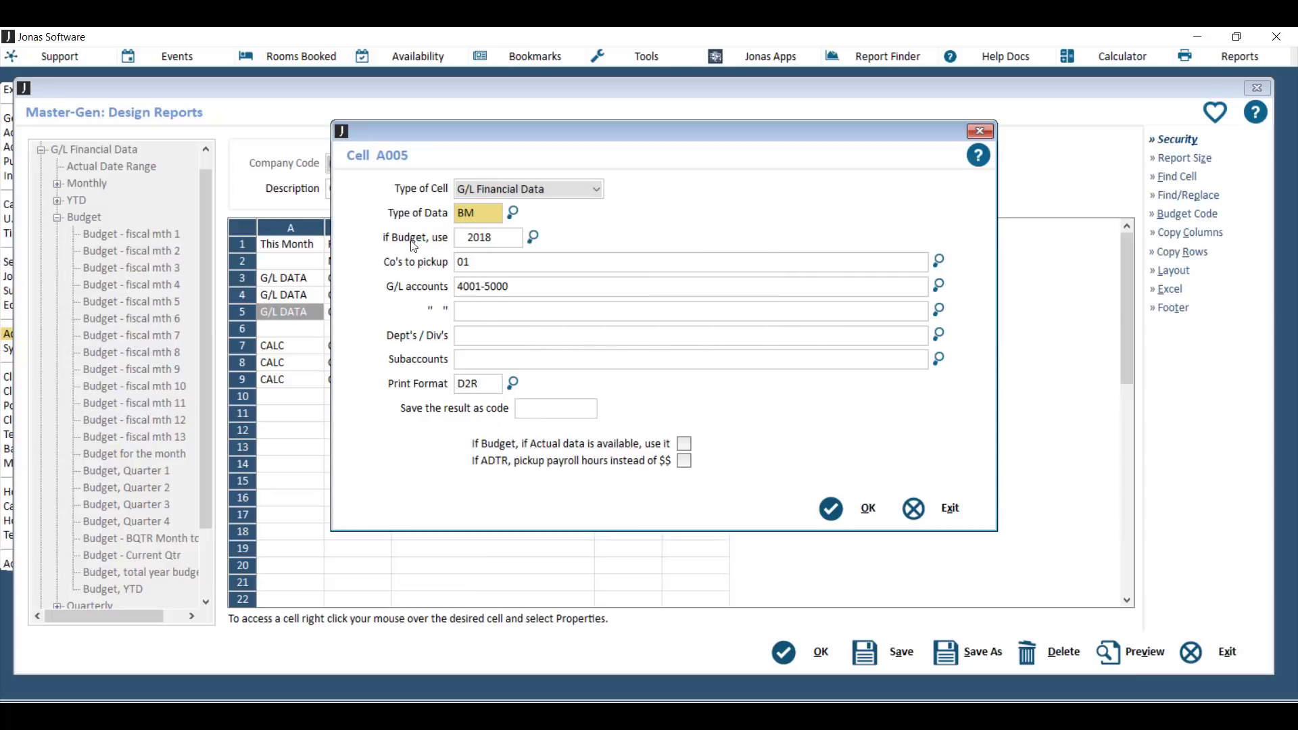
Look up the budgets on file for cell A5's budget code and close the cell properties
{"action": "left_click", "coordinate": [501, 238]}
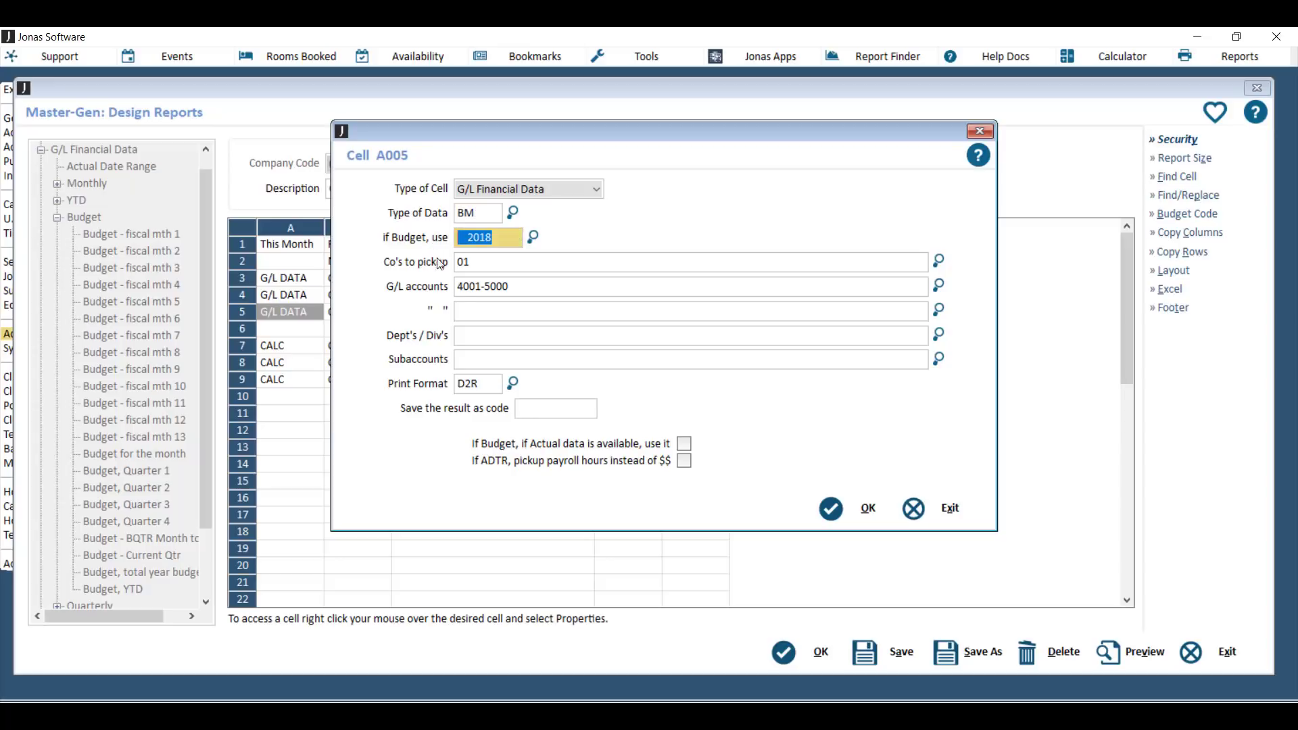
{"action": "left_click", "coordinate": [534, 236]}
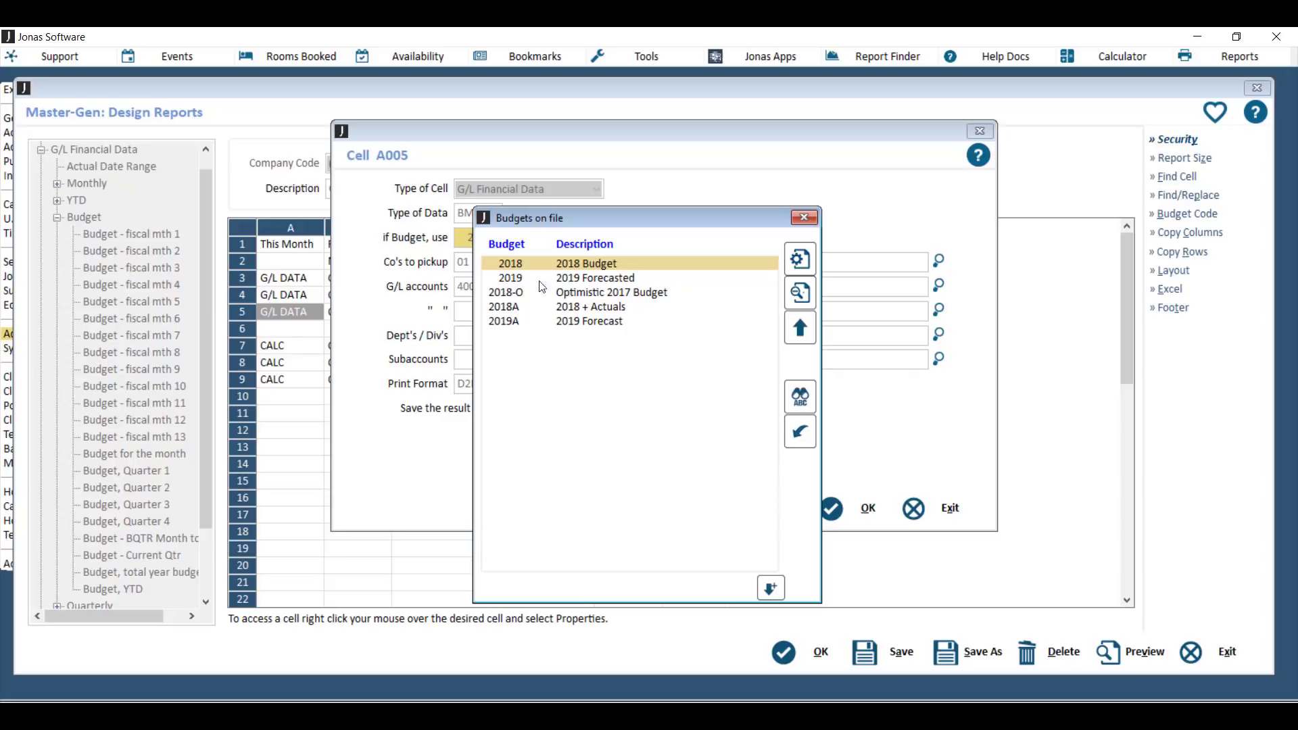
{"action": "left_click", "coordinate": [804, 217]}
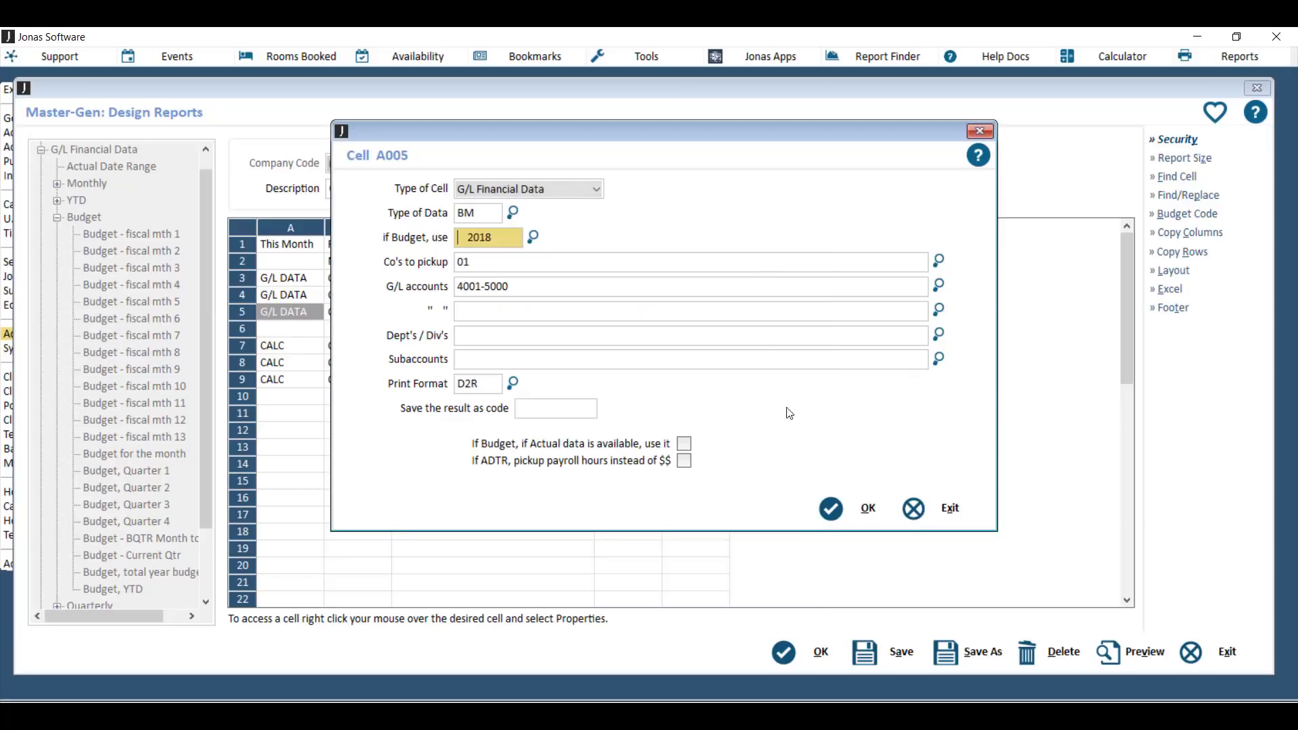
{"action": "left_click", "coordinate": [837, 511]}
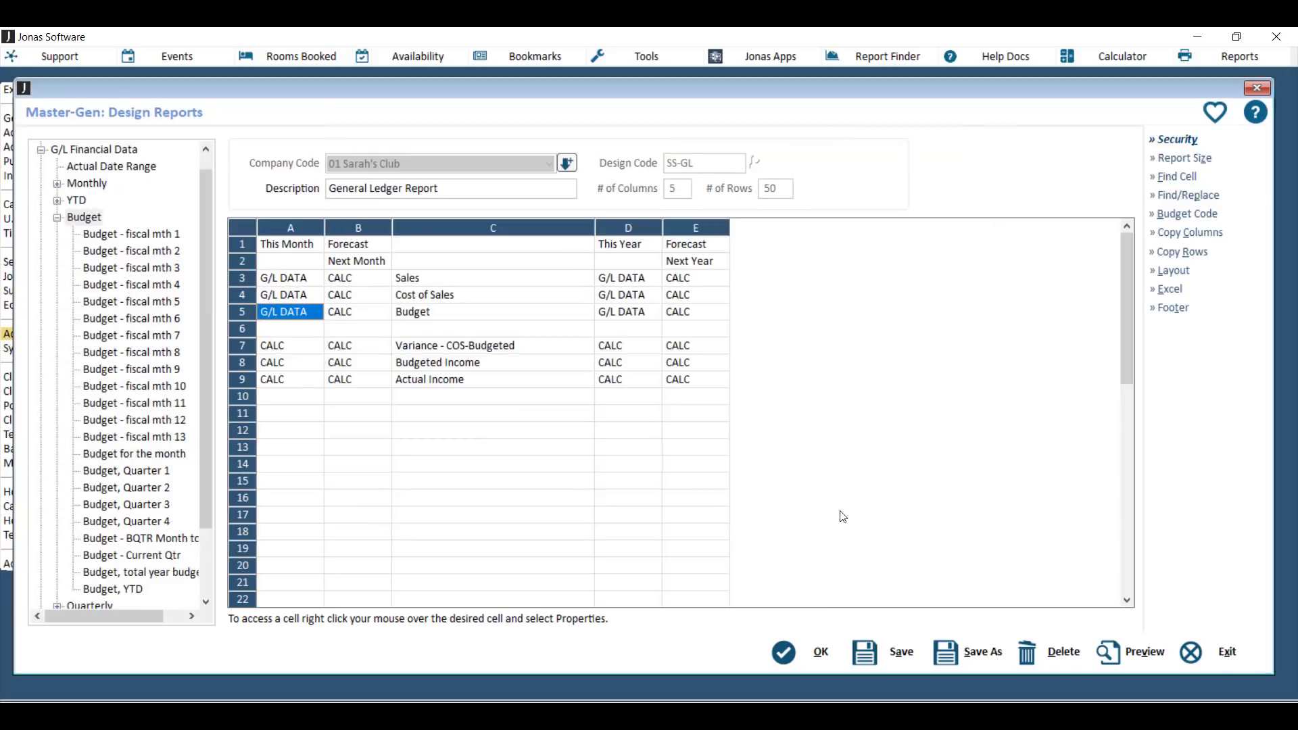
Open the budget code change for the Master-Gen report and set it to change all occurrences of budget 2018 to 2019
{"action": "left_click", "coordinate": [1206, 215]}
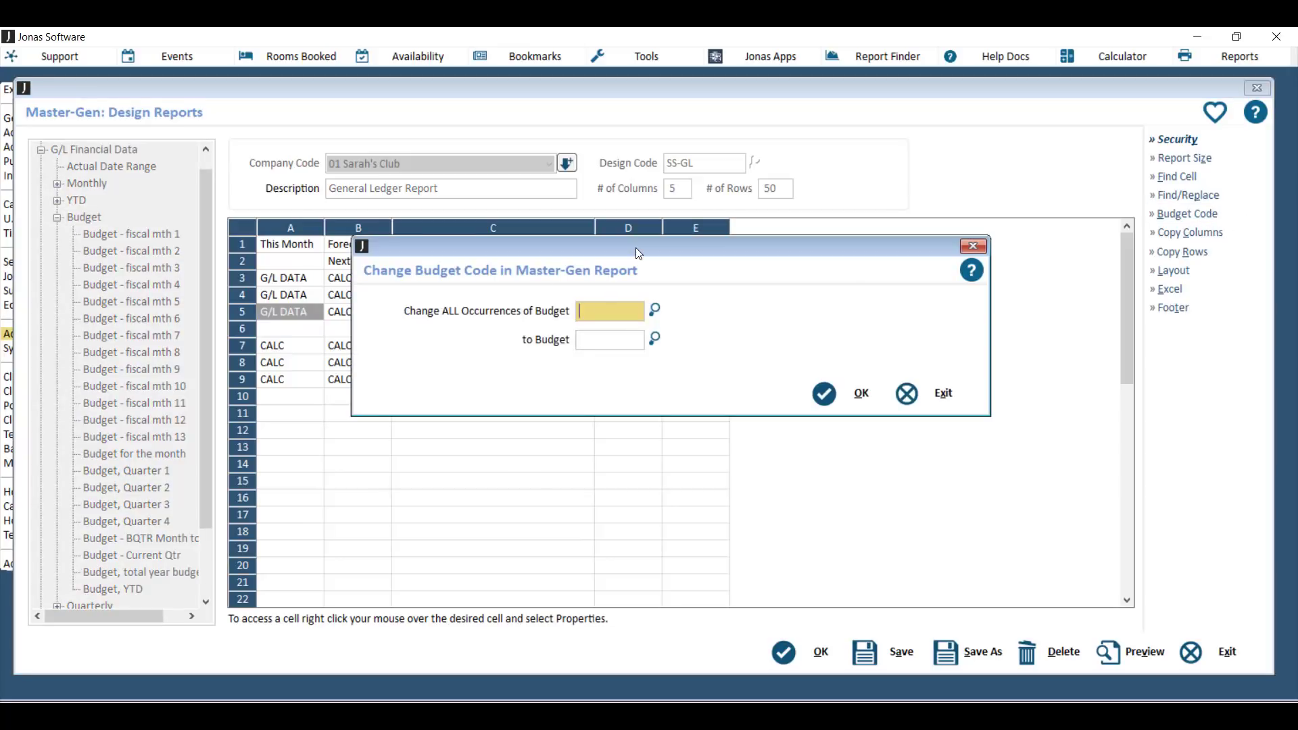
{"action": "type", "text": "2018"}
{"action": "key", "text": "Tab"}
{"action": "type", "text": "2019"}
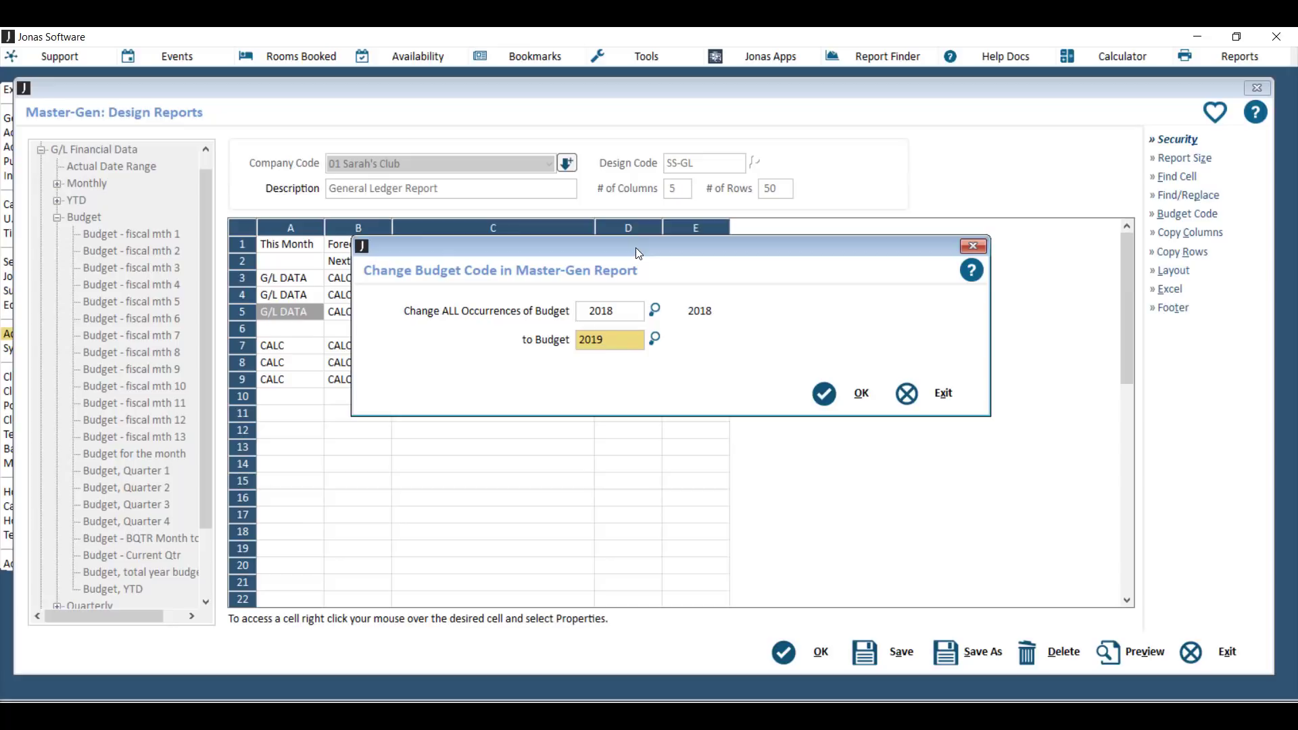
{"action": "key", "text": "Tab"}
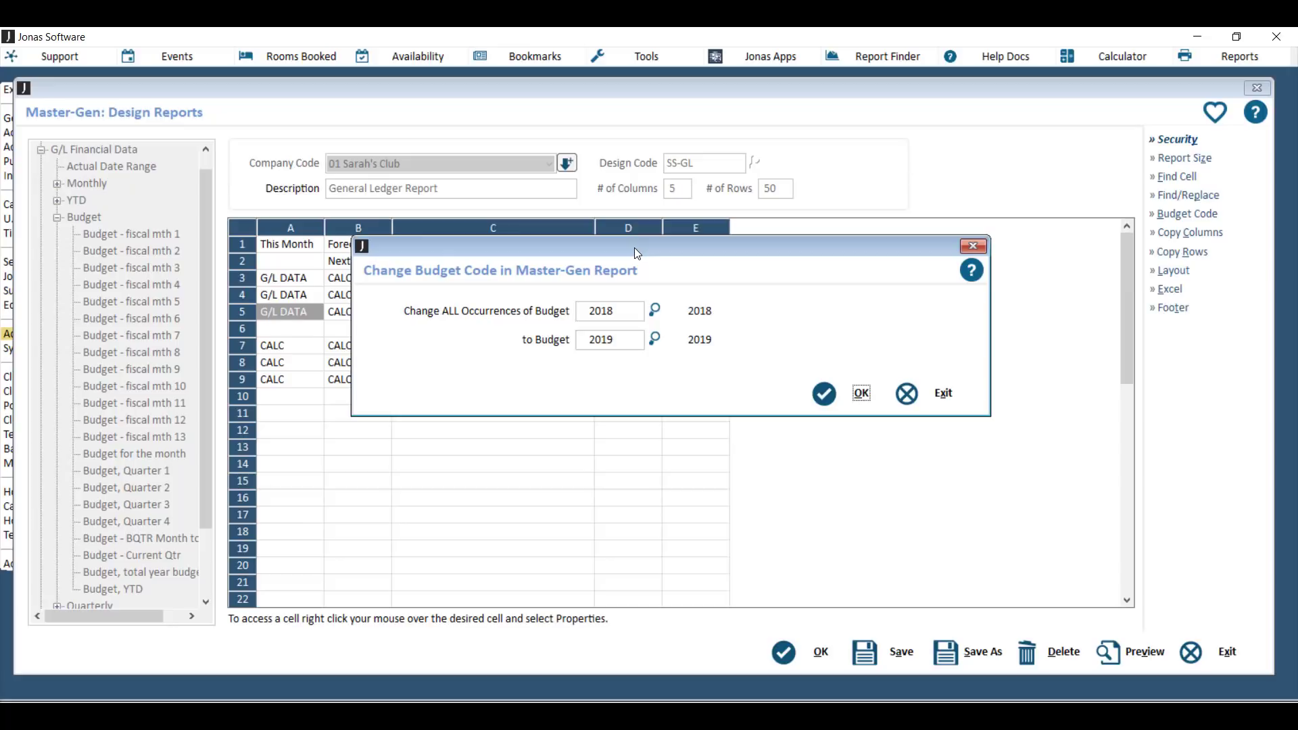
{"action": "double_click", "coordinate": [607, 312]}
{"action": "left_click", "coordinate": [612, 341]}
{"action": "double_click", "coordinate": [600, 339]}
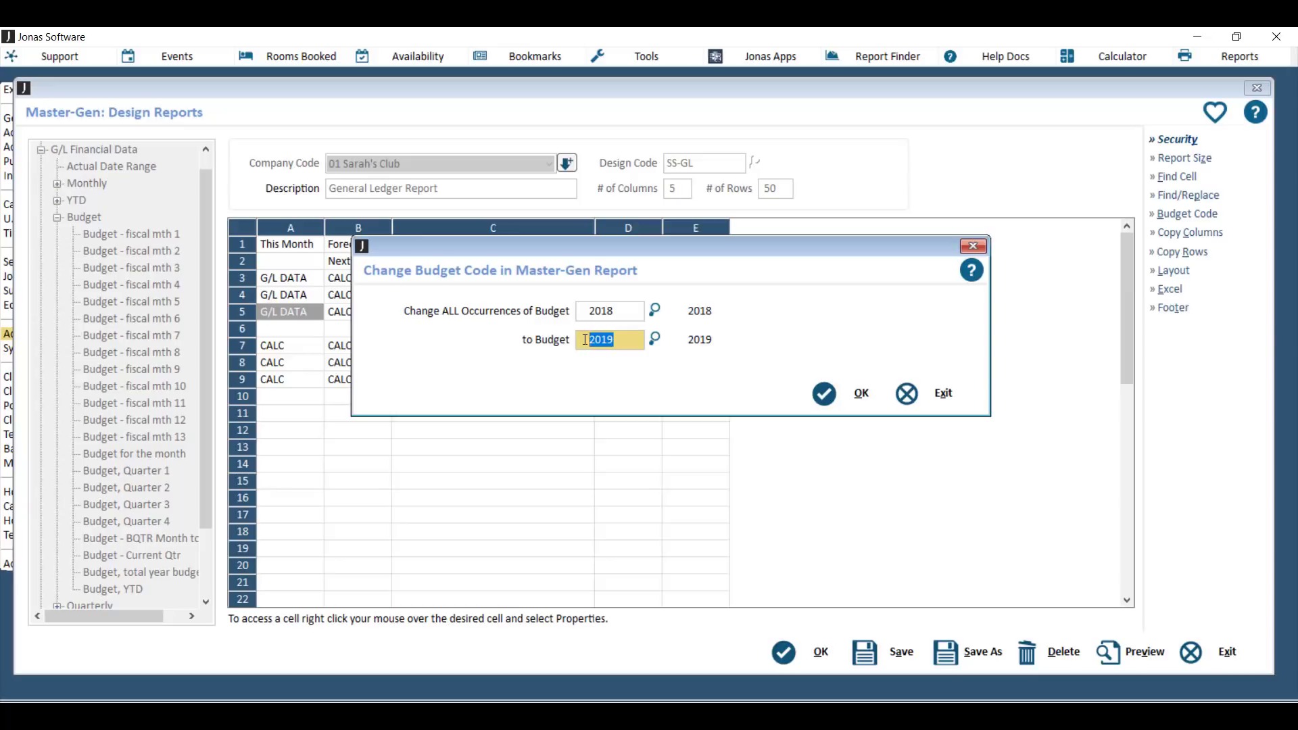
{"action": "left_click", "coordinate": [601, 339]}
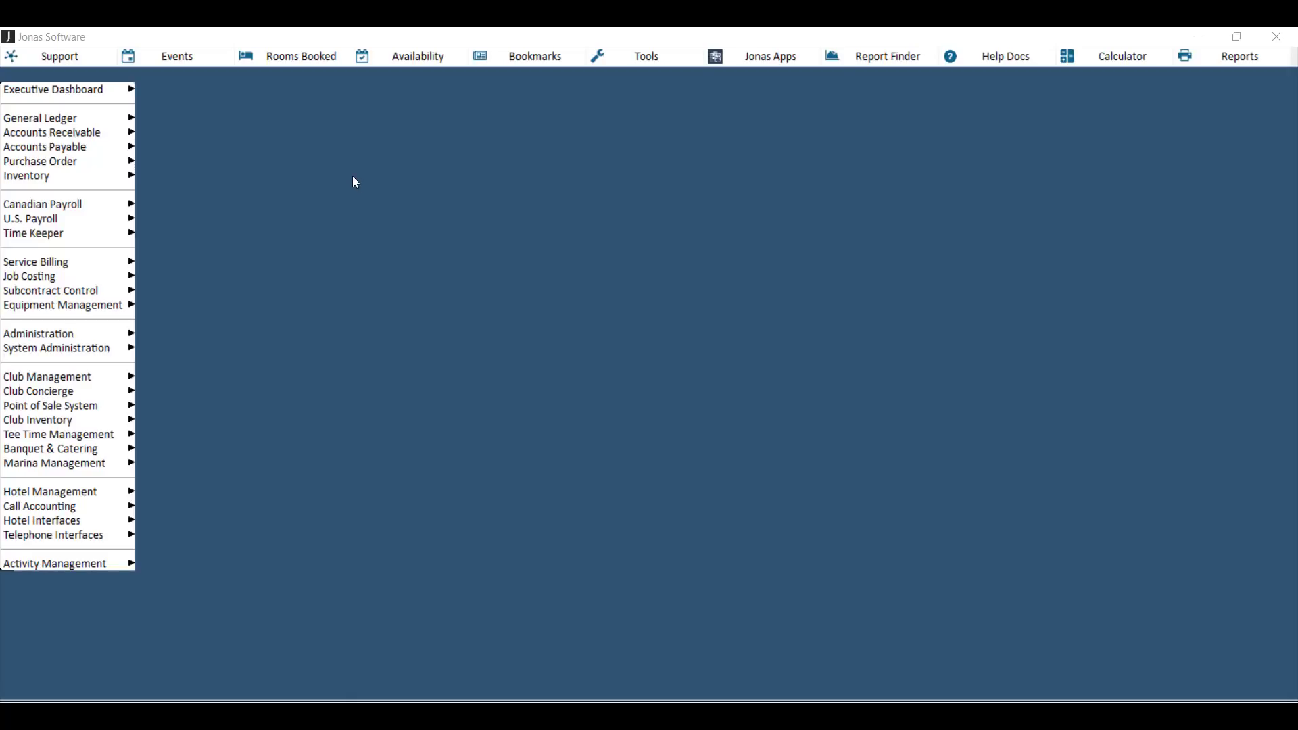
Open G/L Account Inquiry for company 01 and load account 4300 for all departments
{"action": "left_click", "coordinate": [79, 118]}
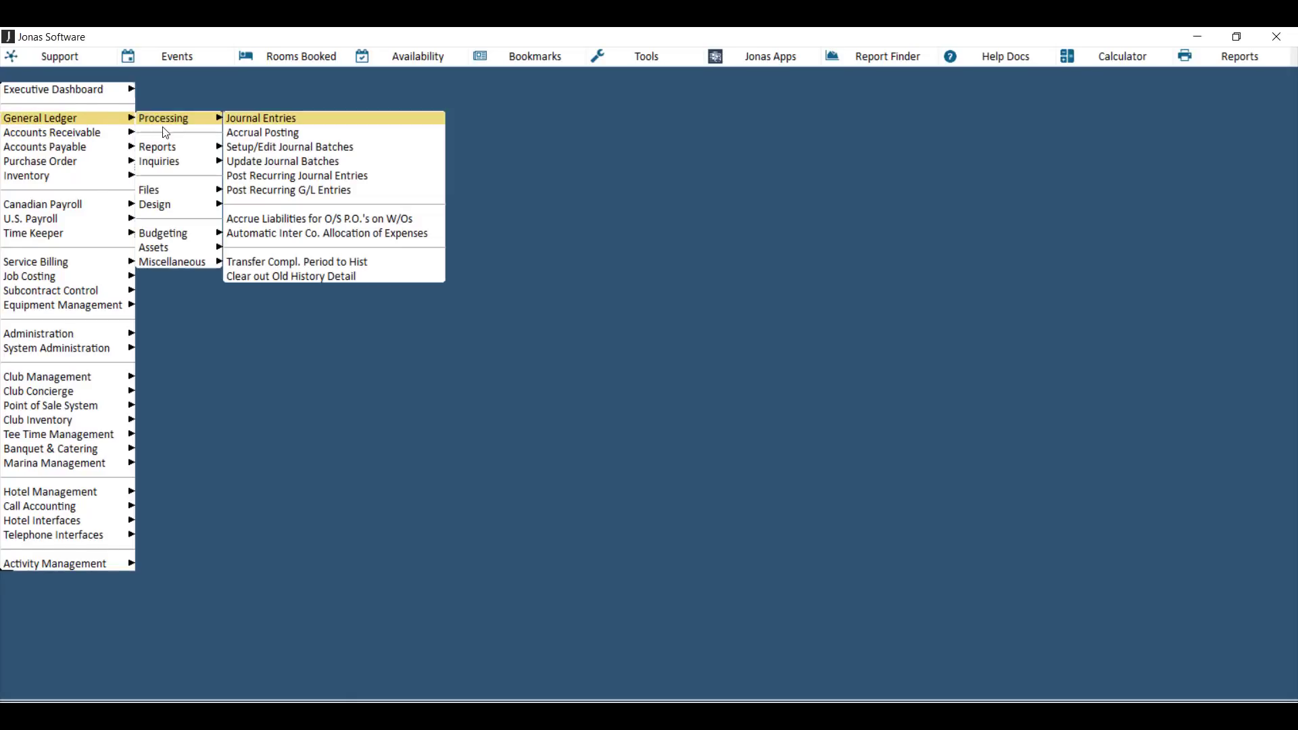
{"action": "mouse_move", "coordinate": [187, 166]}
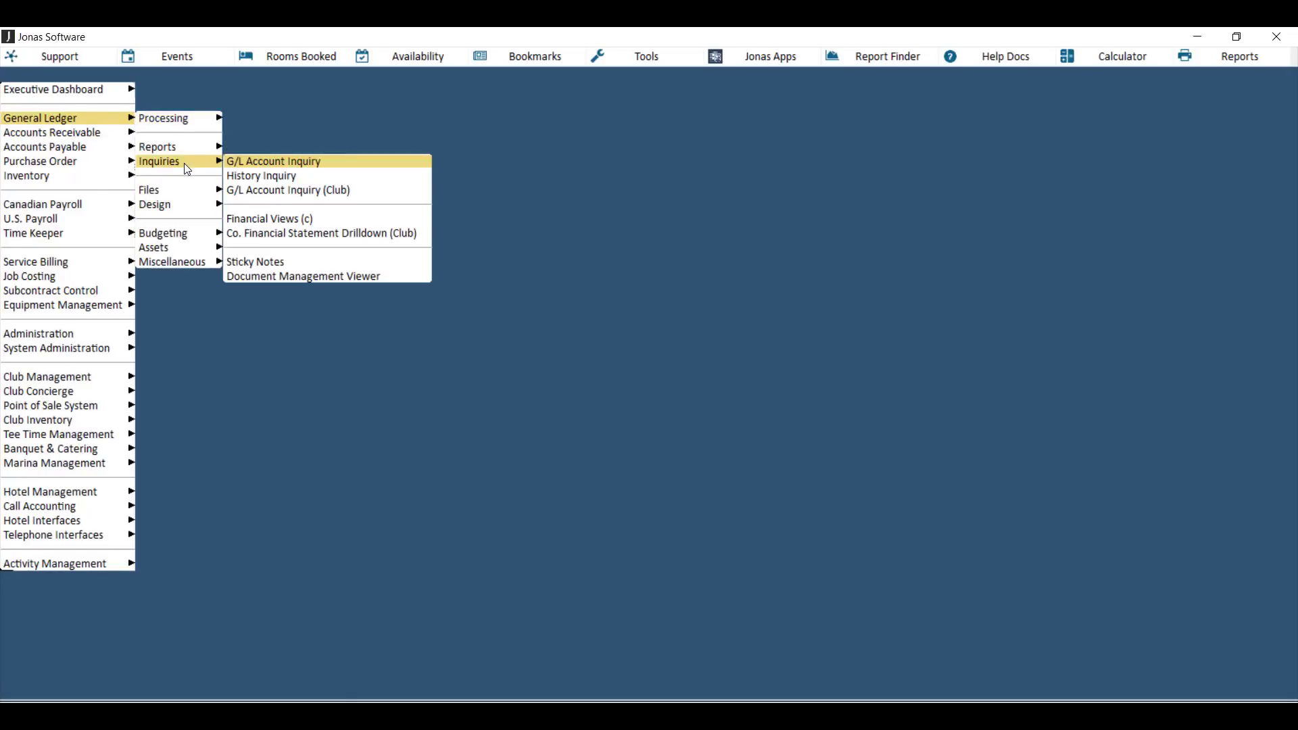
{"action": "left_click", "coordinate": [267, 163]}
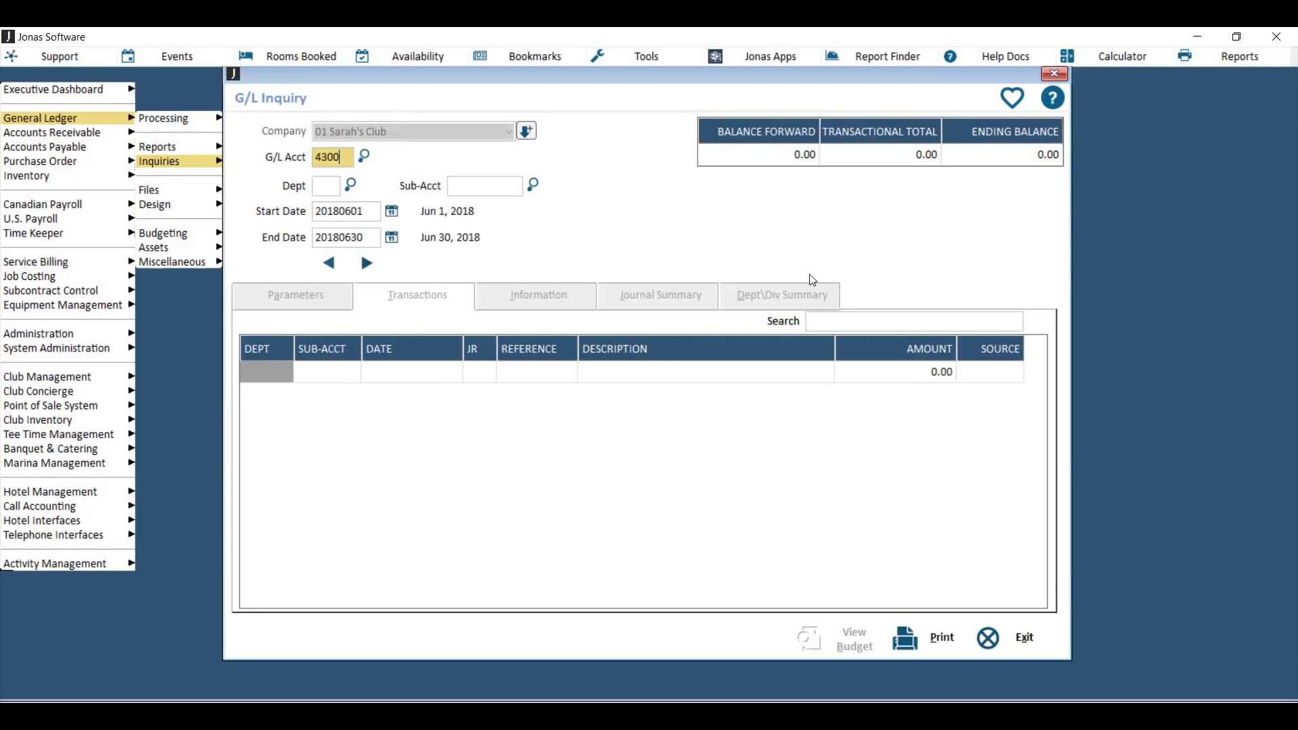
{"action": "key", "text": "Return"}
{"action": "key", "text": "Return"}
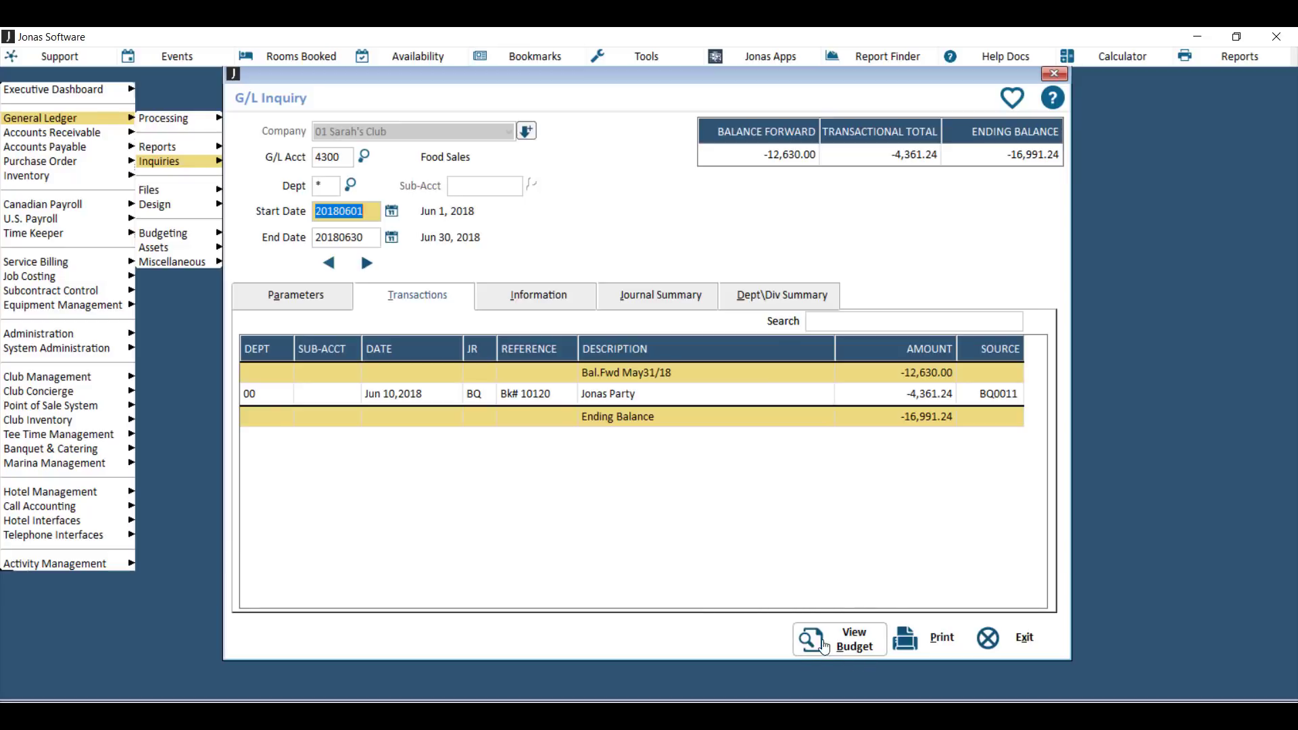
Request the budget view for account 4300 and answer the budget code selection
{"action": "left_click", "coordinate": [848, 646]}
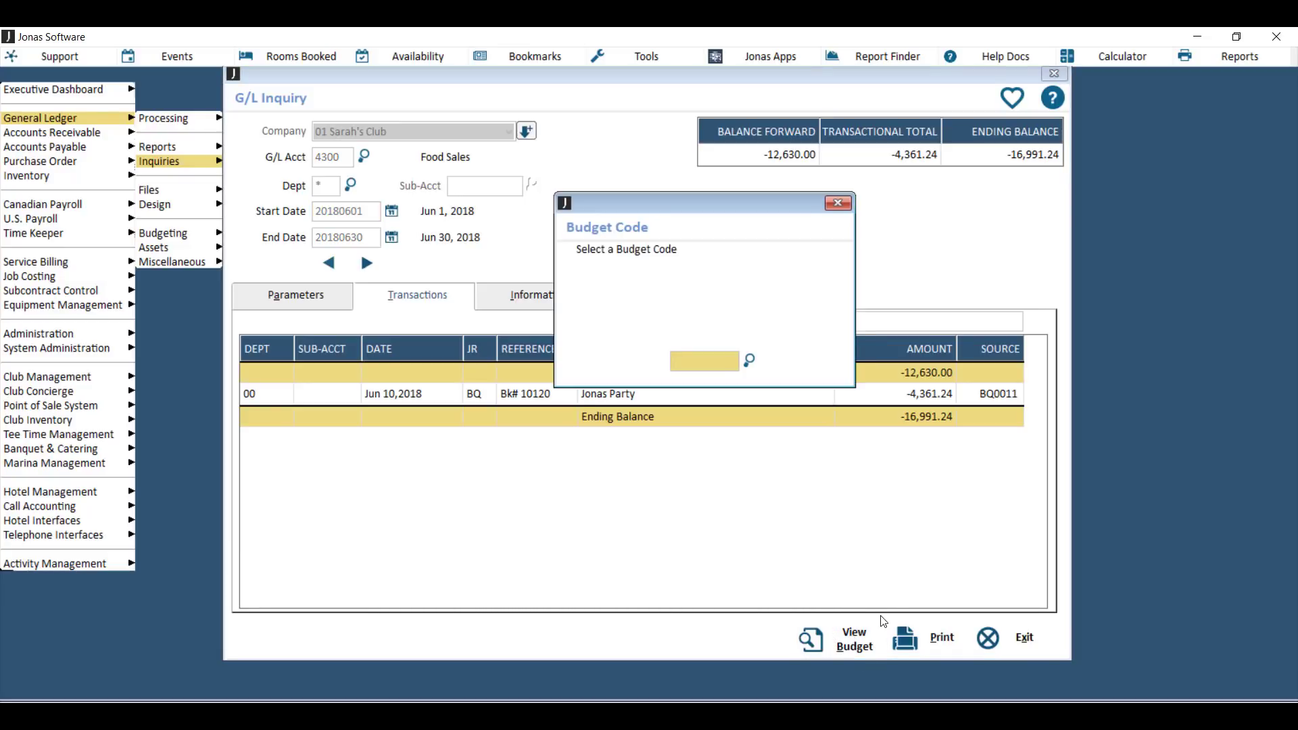
{"action": "key", "text": "Return"}
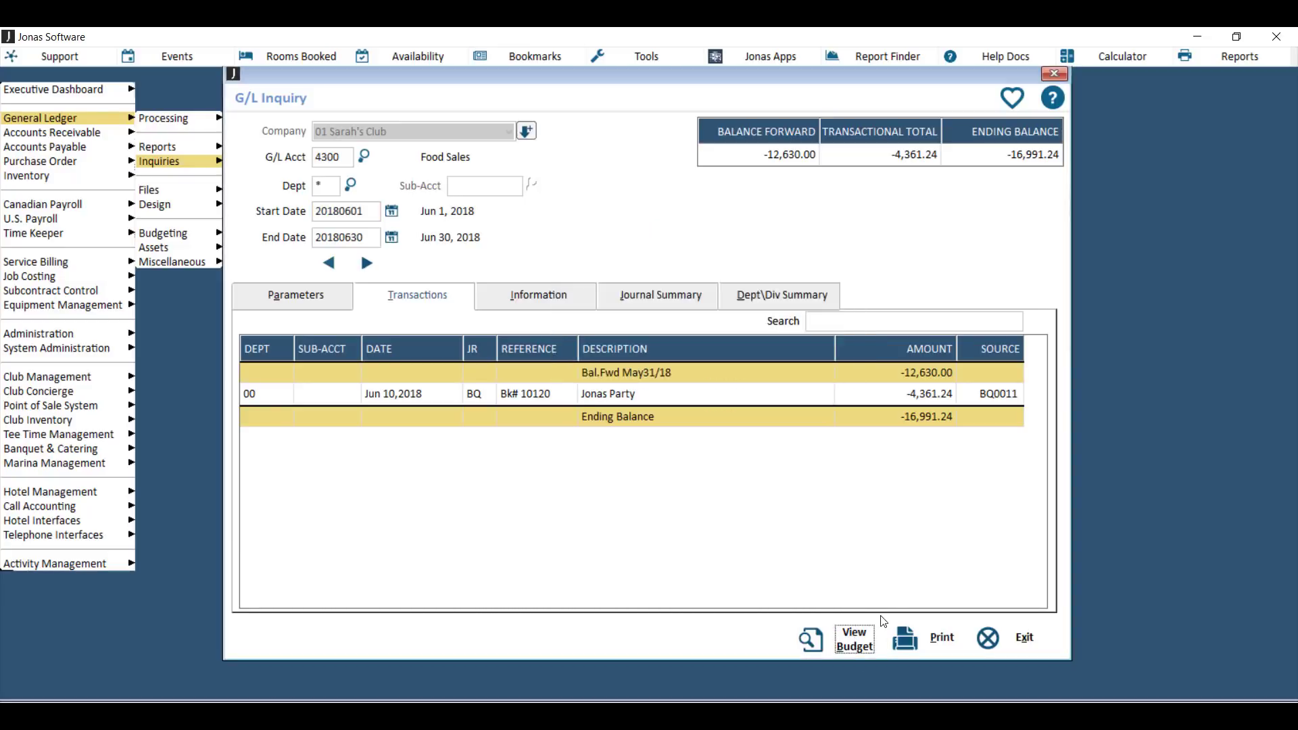